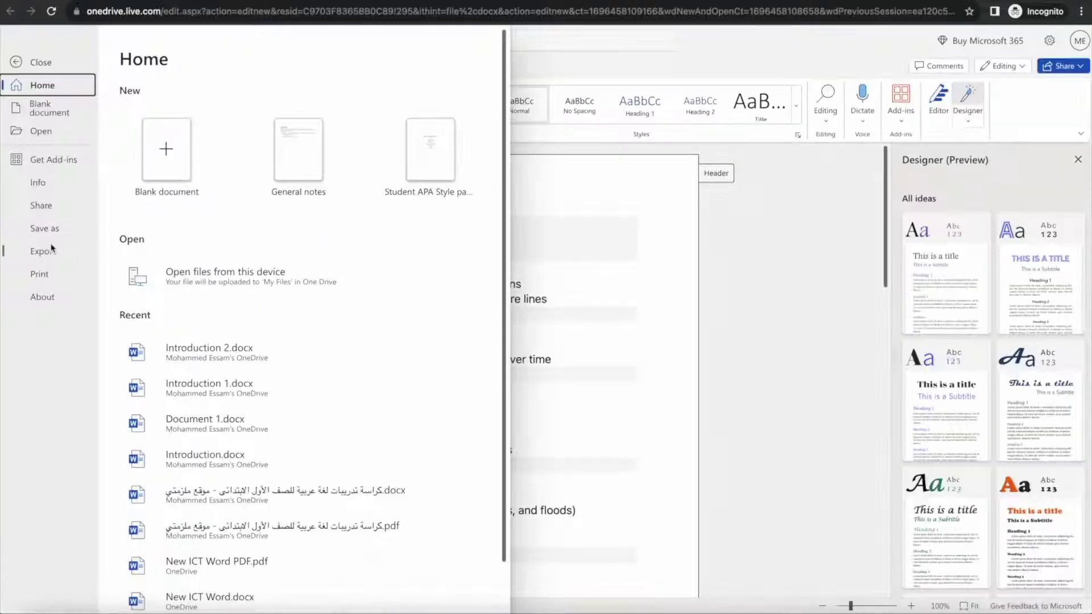
- Show Word's export options, including 'Export to PowerPoint presentation (preview)'
click(51, 251)
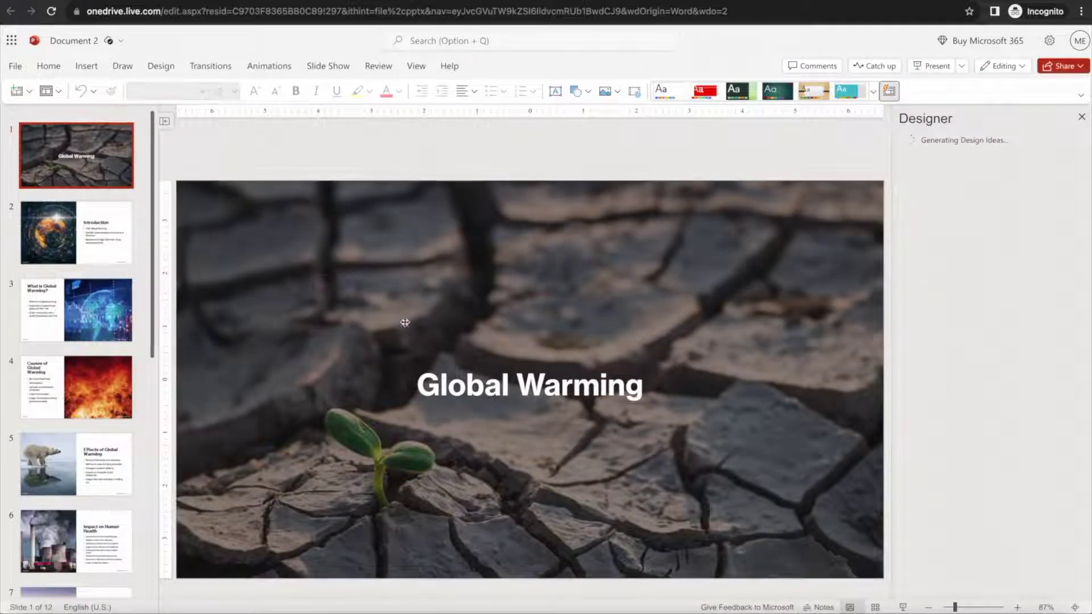
- Scroll through the 12 slide thumbnails of the exported Global Warming deck
scroll(415, 378, down, 1)
scroll(703, 364, down, 1)
scroll(703, 363, down, 9)
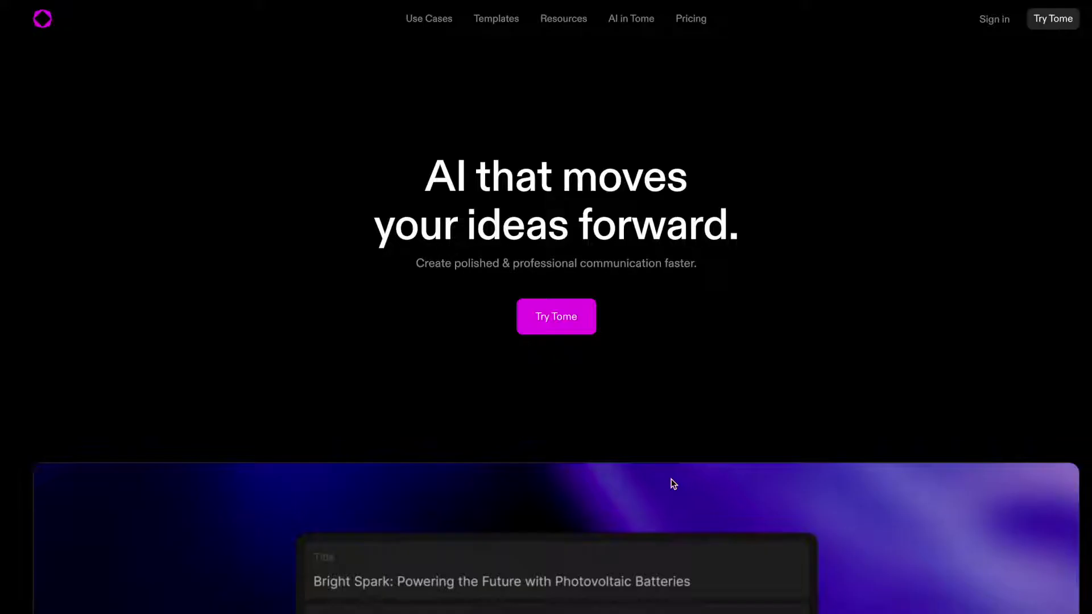
scroll(674, 483, down, 5)
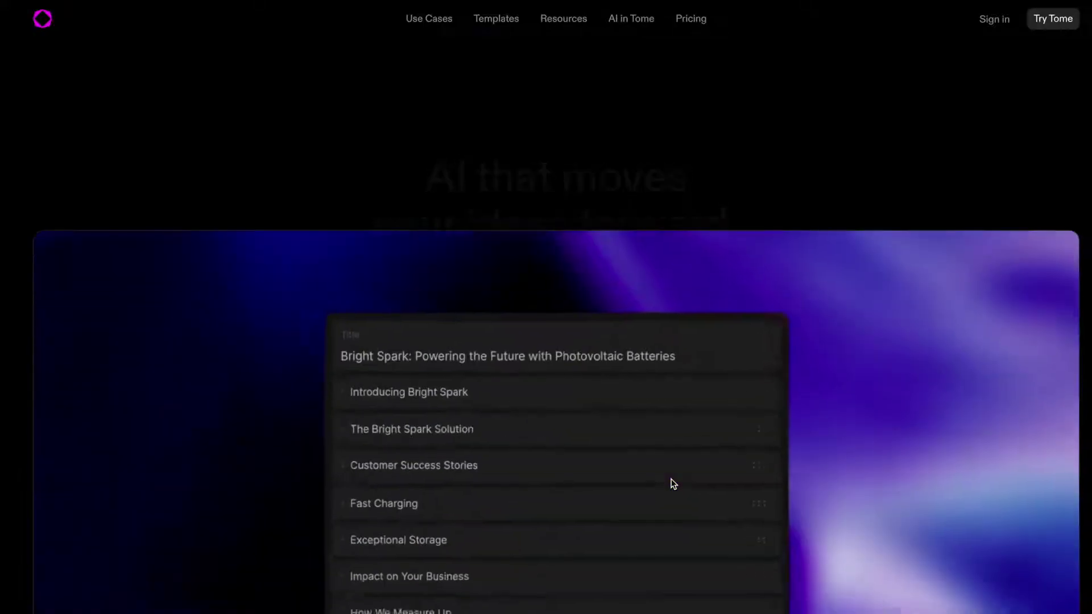
scroll(673, 483, down, 5)
scroll(673, 483, down, 5)
scroll(102, 58, up, 5)
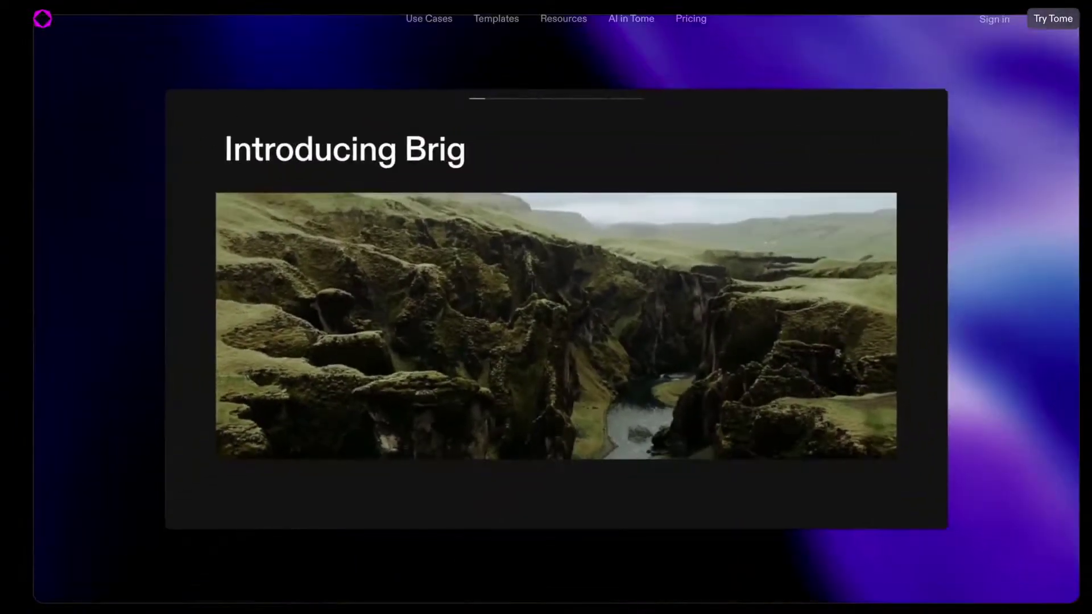
scroll(119, 125, up, 5)
scroll(133, 181, down, 5)
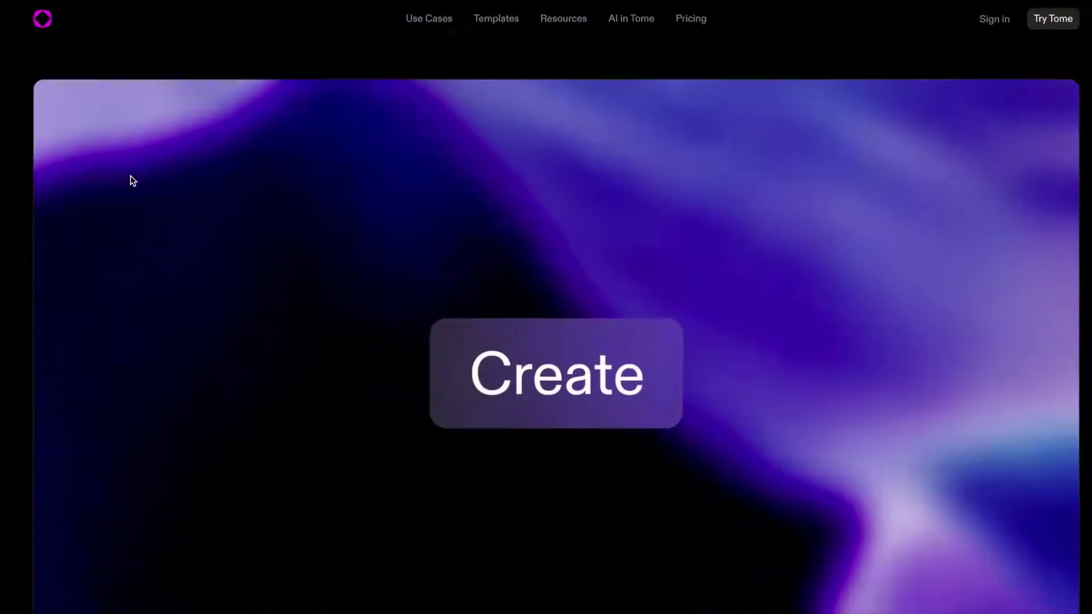
scroll(132, 181, down, 3)
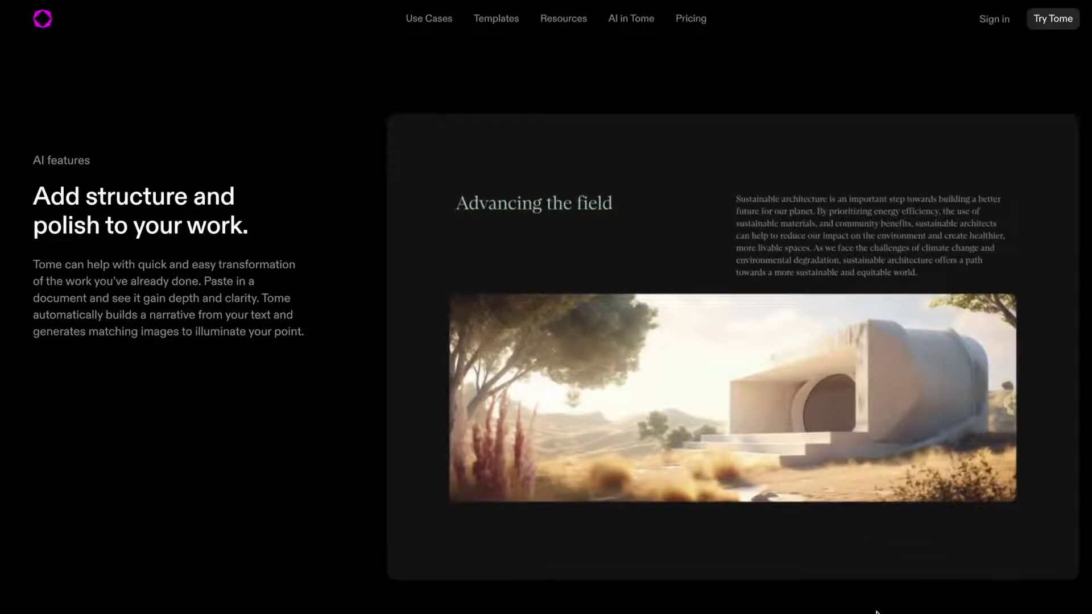
scroll(877, 612, down, 2)
scroll(877, 612, down, 5)
scroll(876, 612, down, 5)
scroll(876, 613, down, 2)
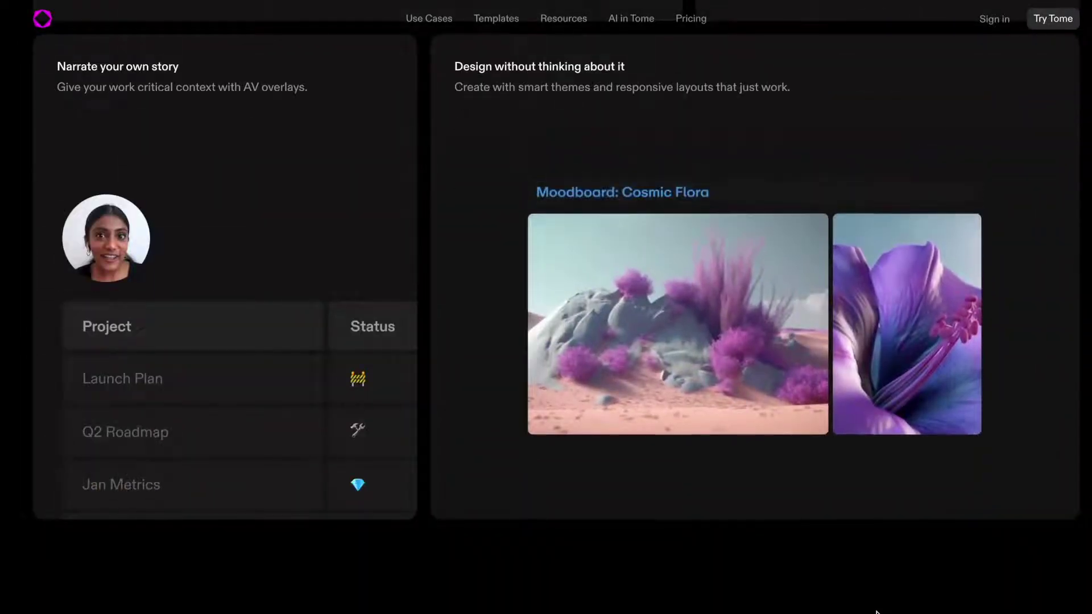
scroll(877, 613, down, 5)
scroll(876, 612, down, 5)
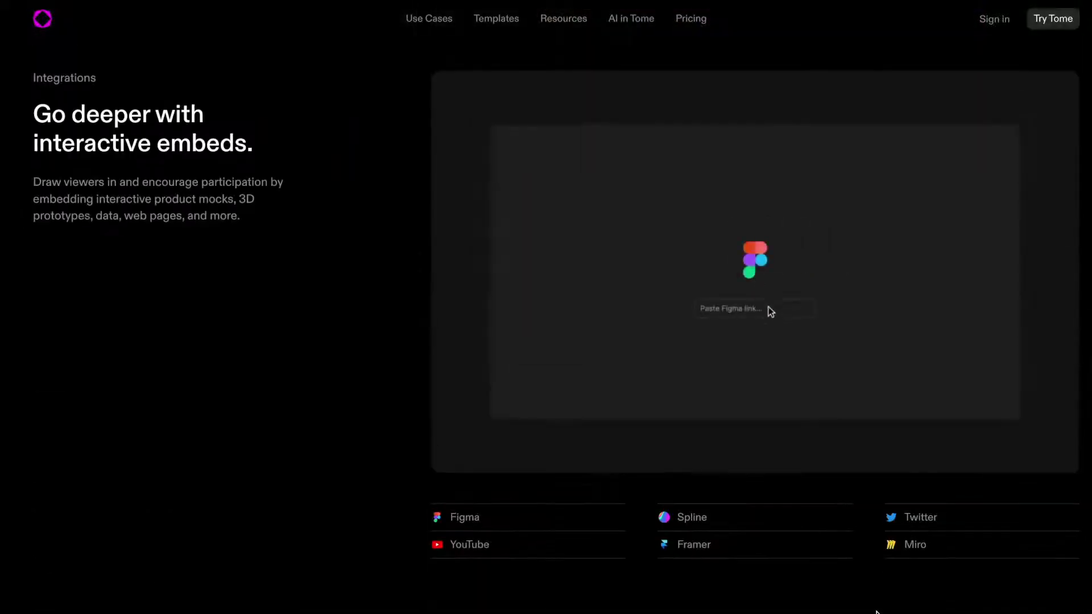
scroll(877, 613, down, 10)
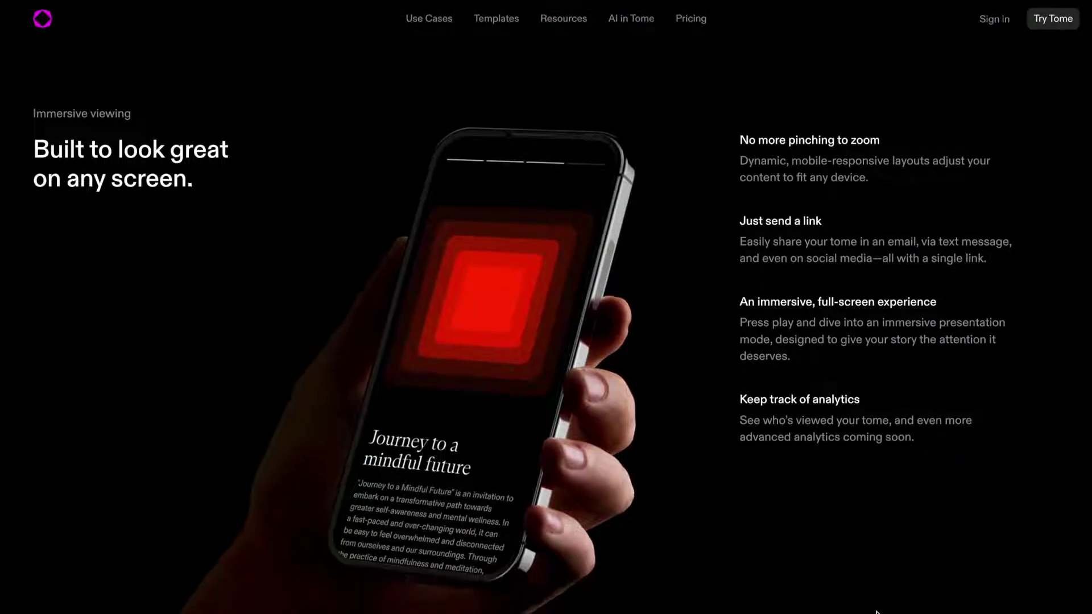
scroll(877, 612, down, 3)
scroll(877, 613, down, 5)
scroll(876, 612, down, 4)
scroll(882, 438, up, 4)
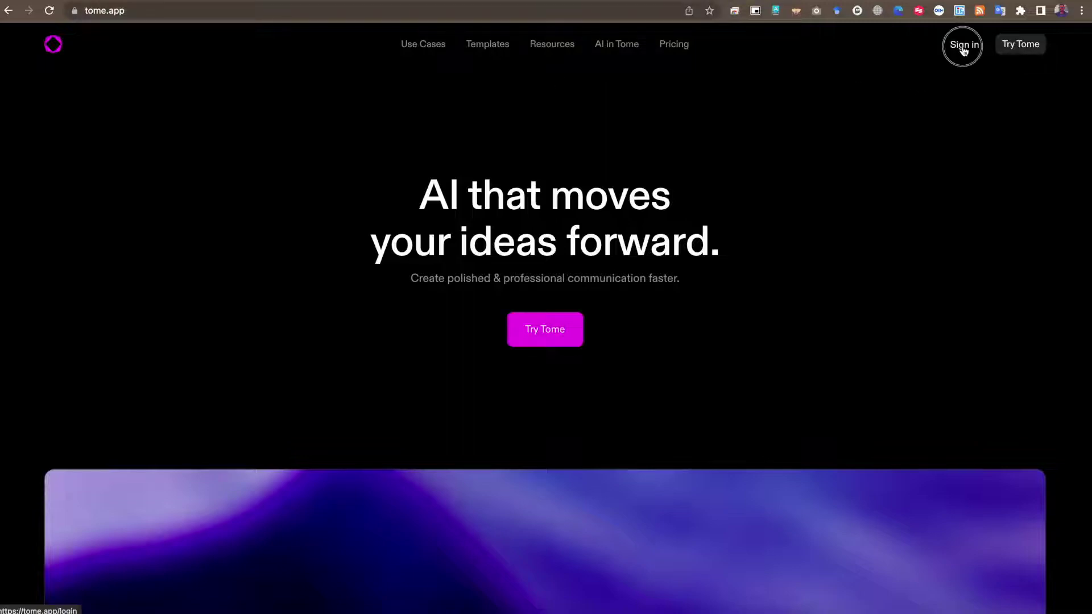
- Sign in to Tome with a Google account and start a new blank tome
click(963, 49)
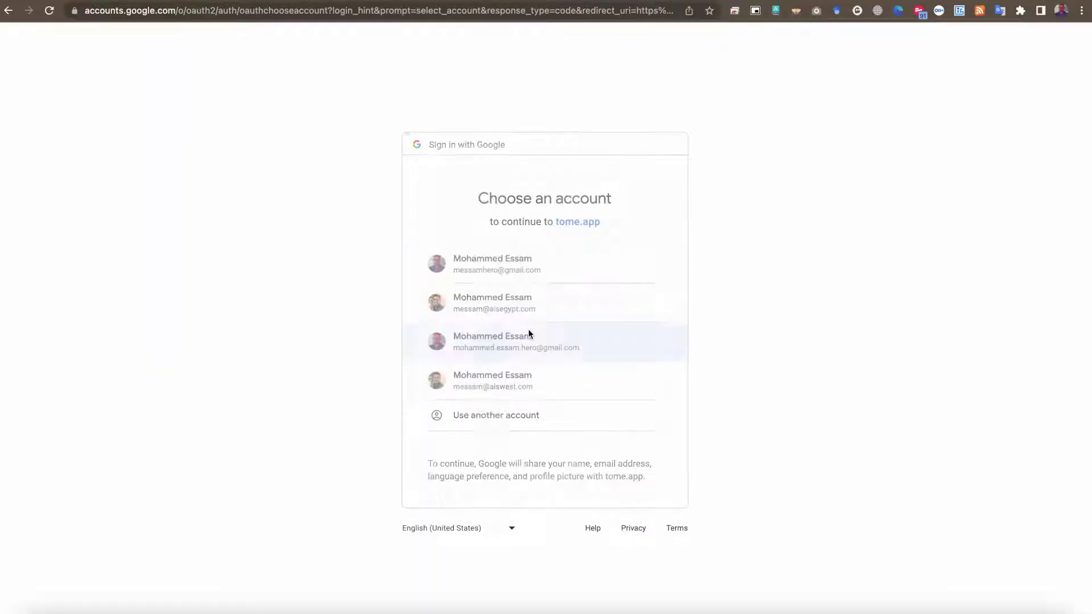
click(529, 335)
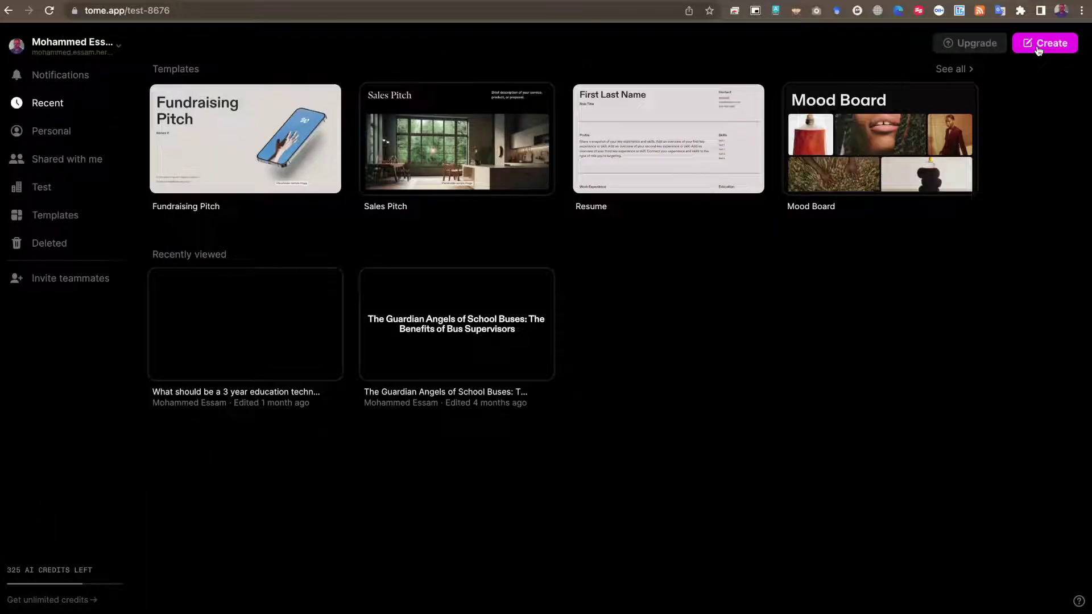
click(1041, 44)
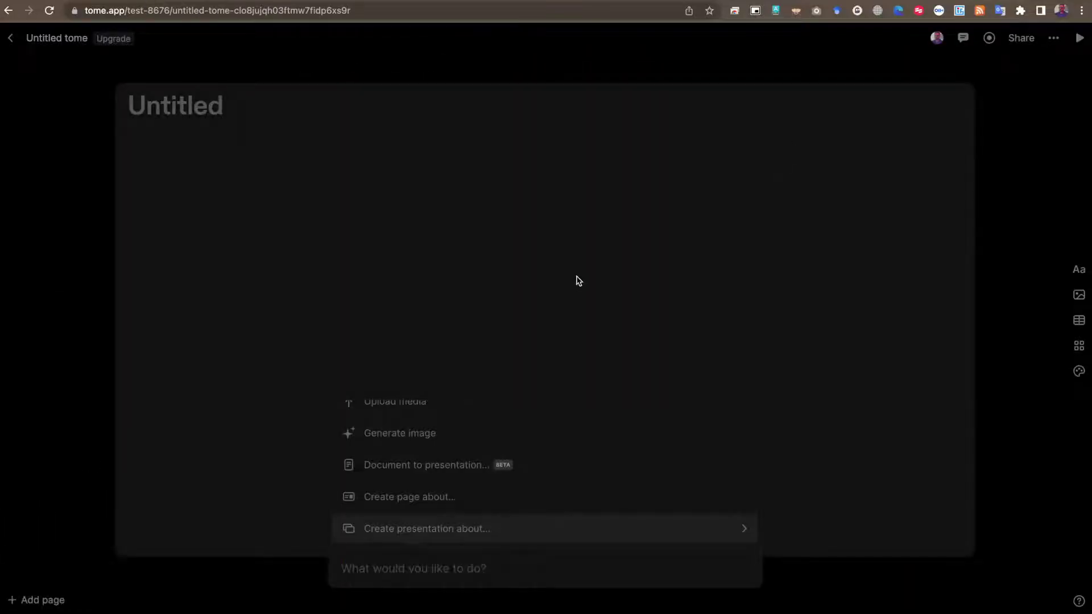
- Generate a presentation outline for the topic 'AI in Education'
scroll(471, 454, up, 2)
scroll(471, 456, up, 3)
scroll(471, 456, down, 1)
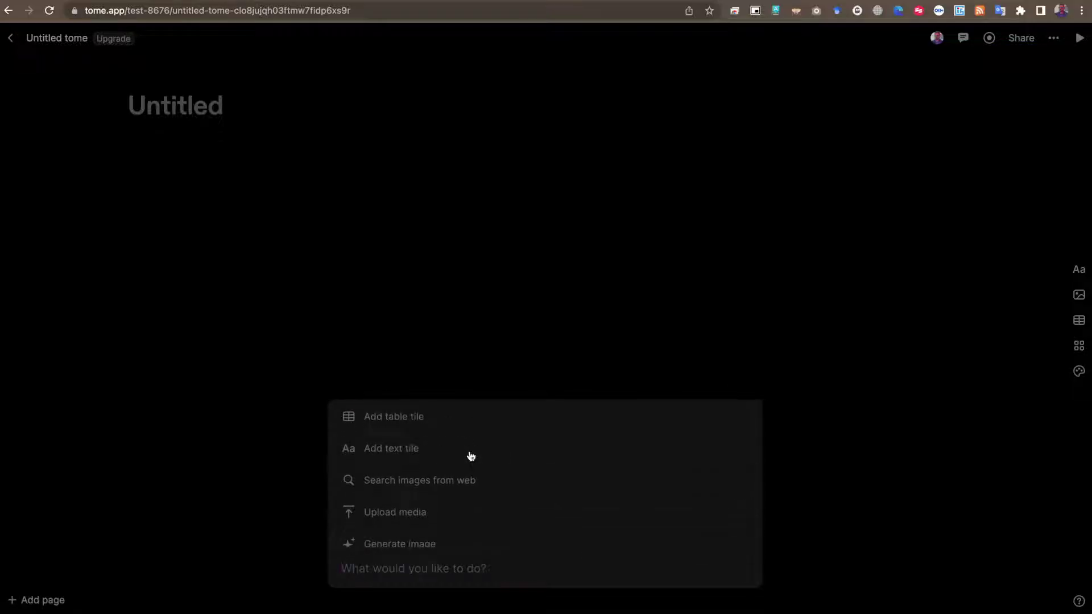
scroll(471, 456, down, 2)
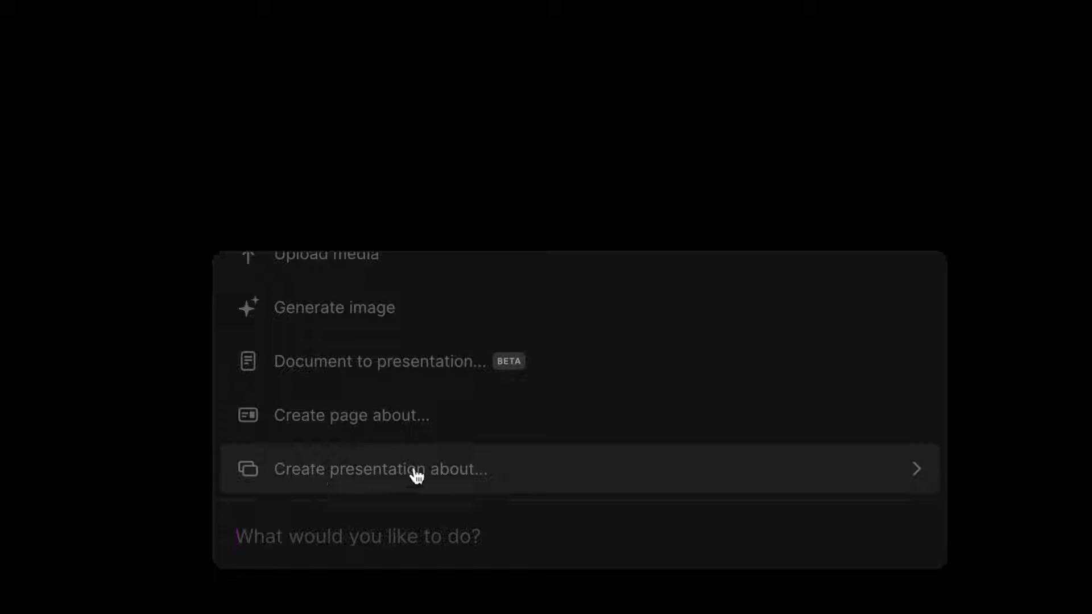
click(486, 476)
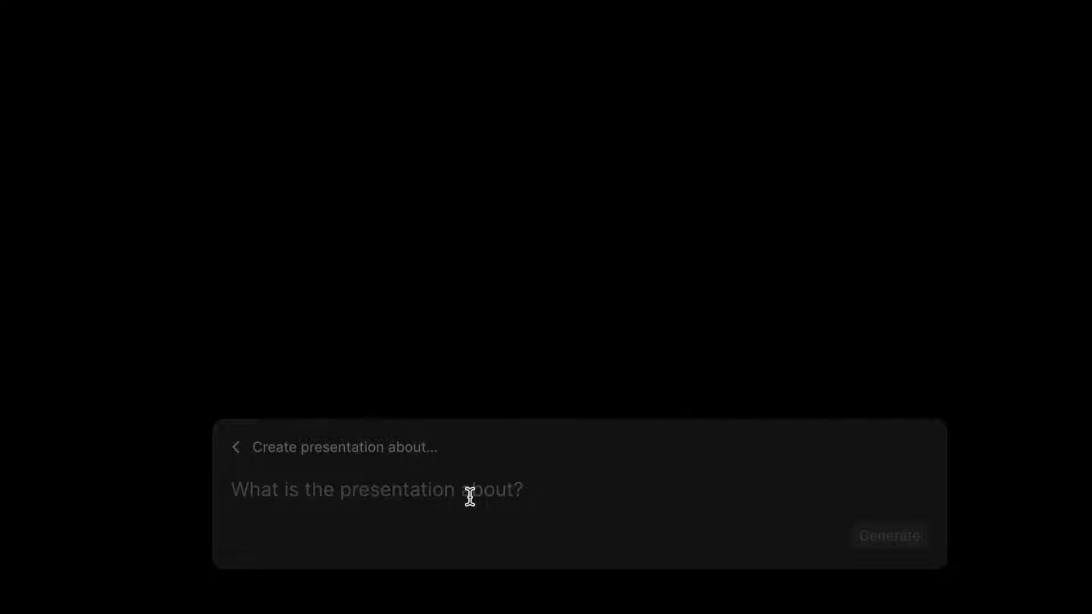
text(AI in Education)
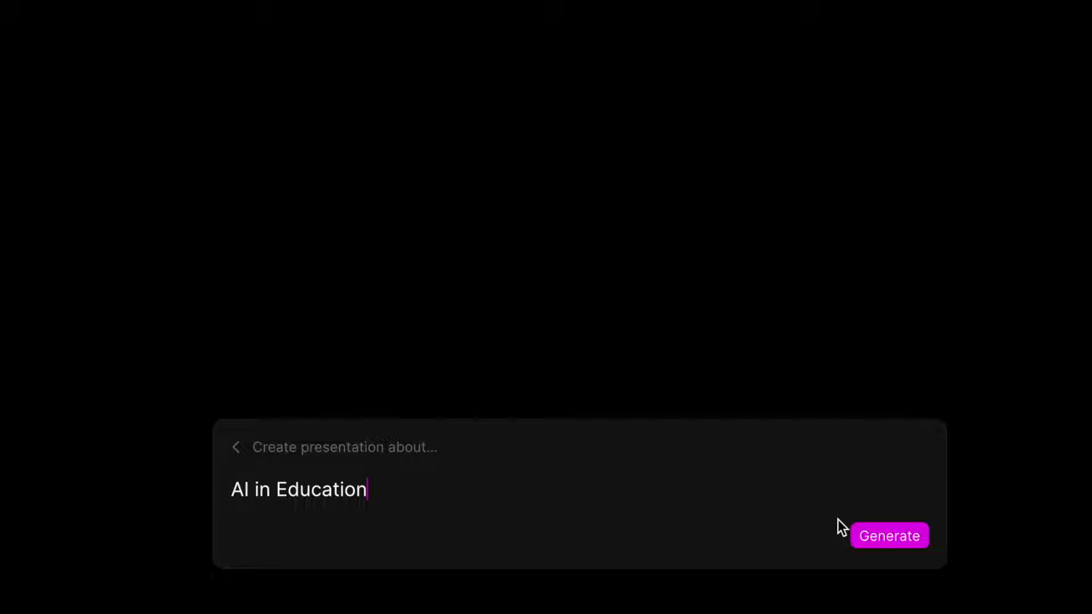
click(894, 539)
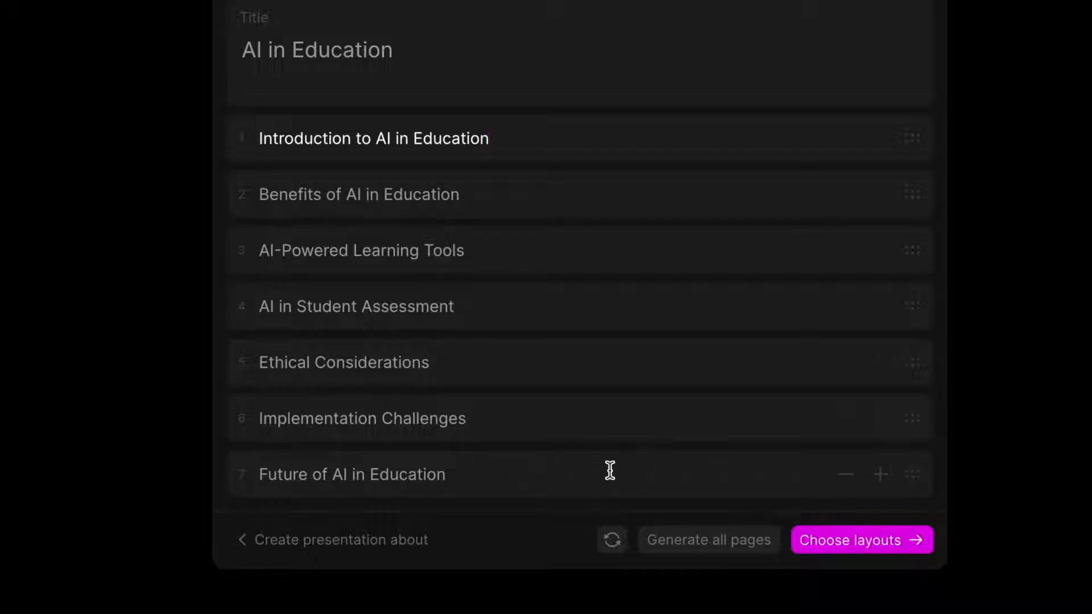
- Remove the Implementation Challenges page from the outline and proceed to layouts
mouse_move(635, 418)
click(847, 419)
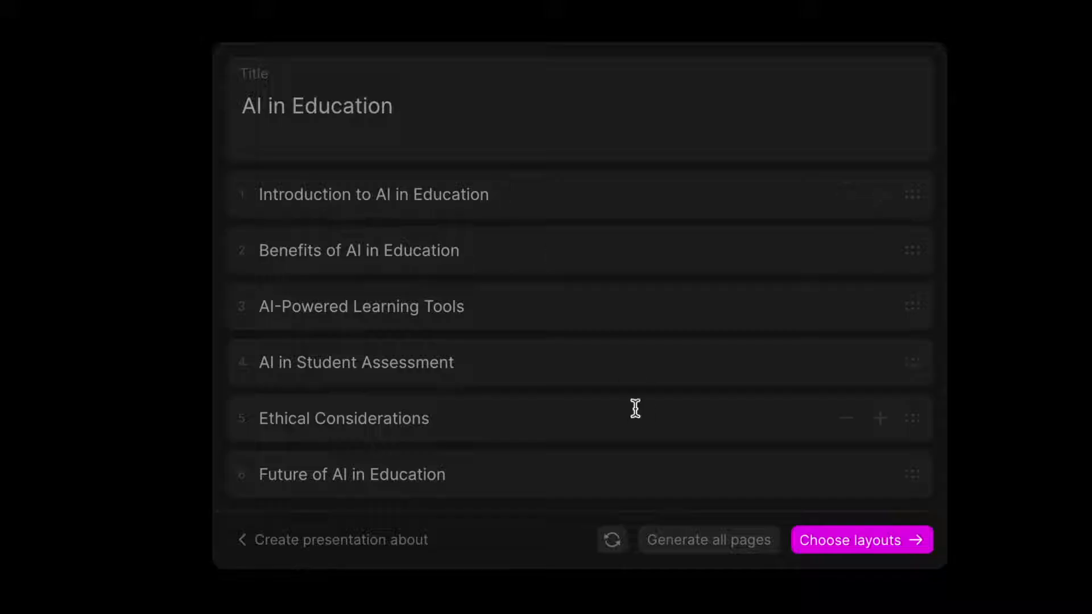
click(873, 548)
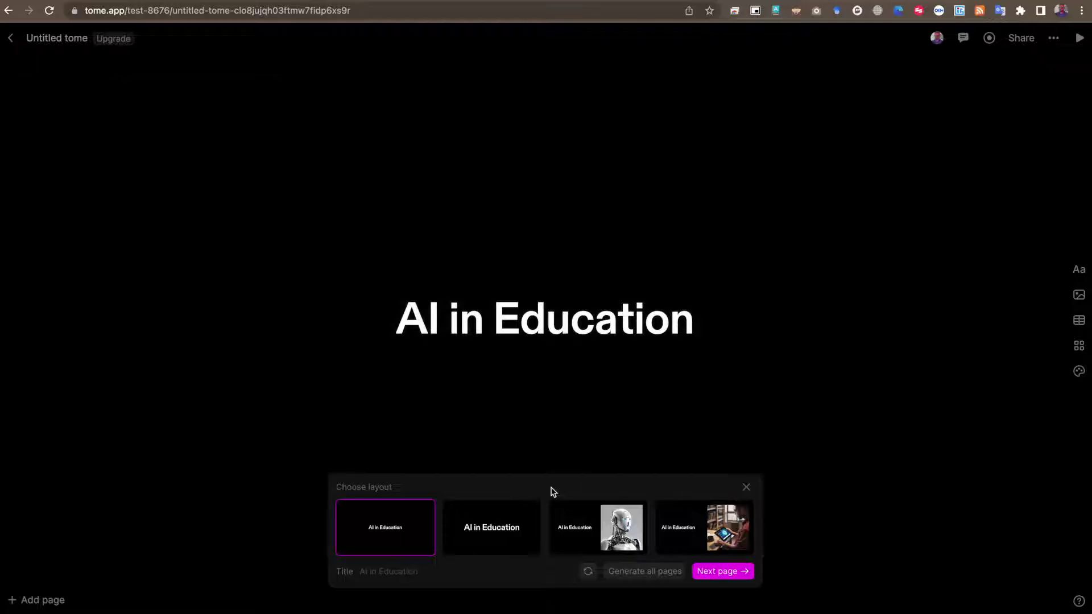
- Use the robot-image layout for the title page and a two-column image layout for the introduction
click(481, 538)
click(585, 539)
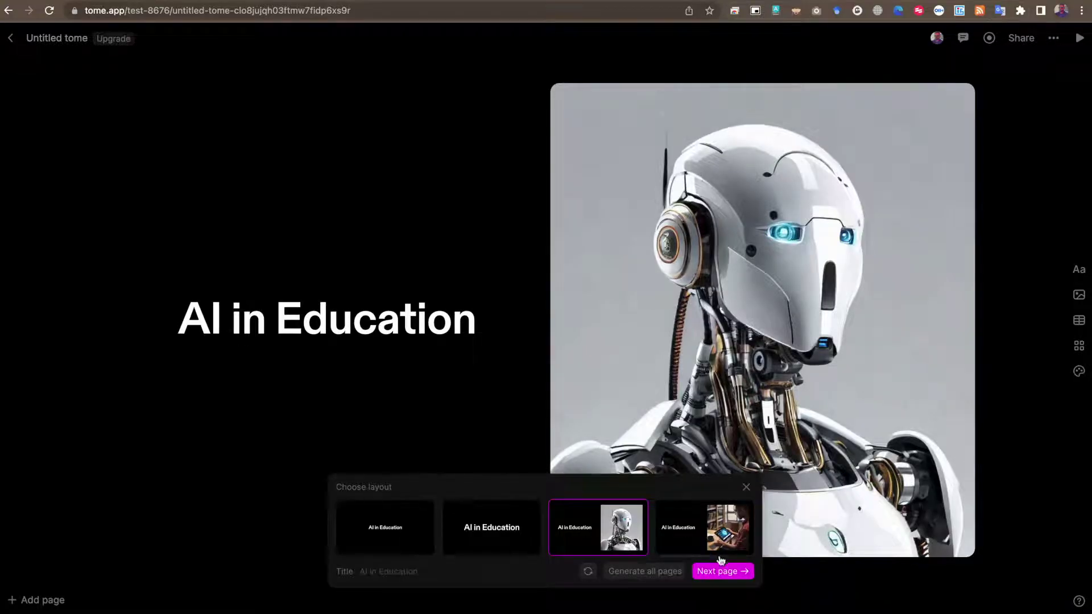
click(708, 537)
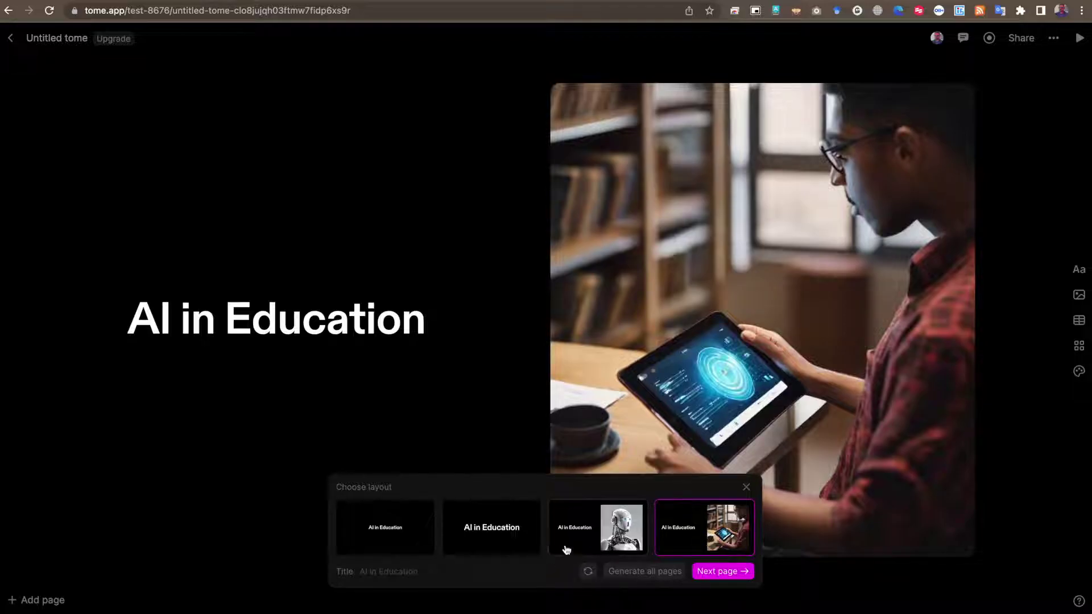
click(582, 543)
click(710, 576)
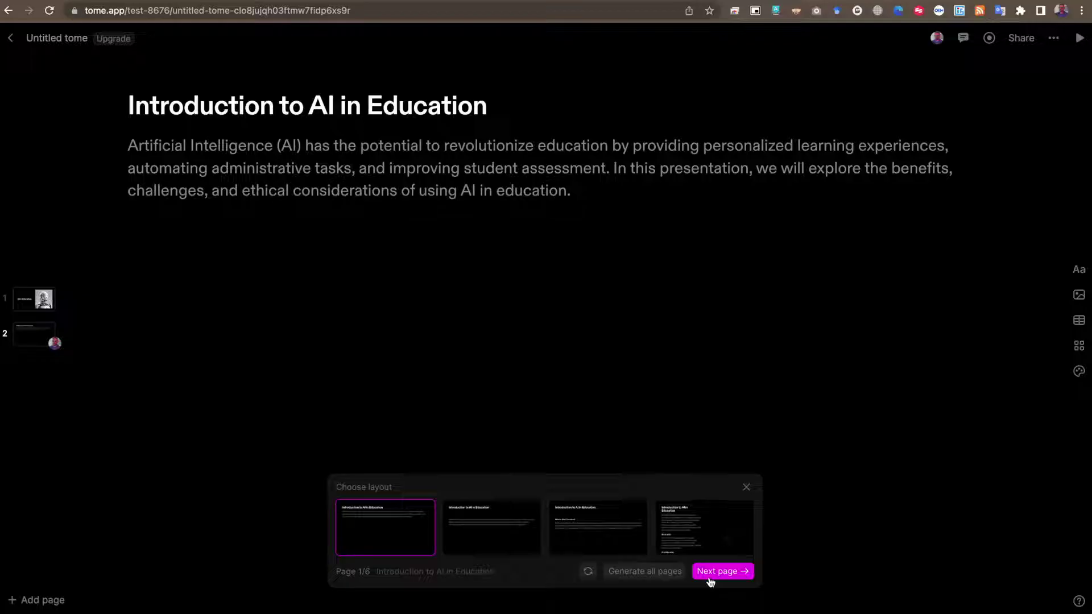
click(700, 527)
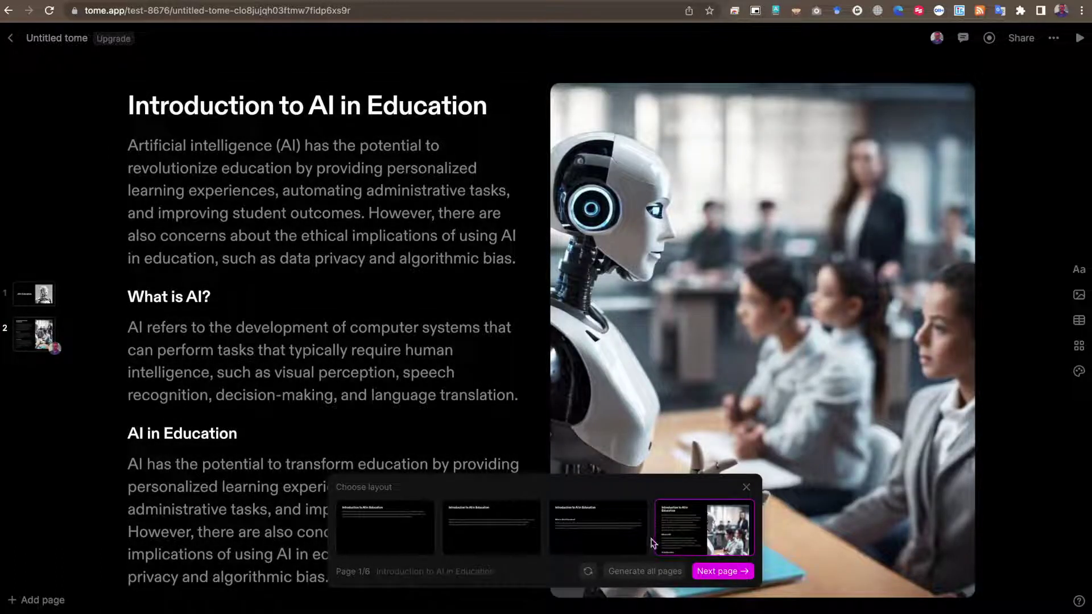
click(723, 574)
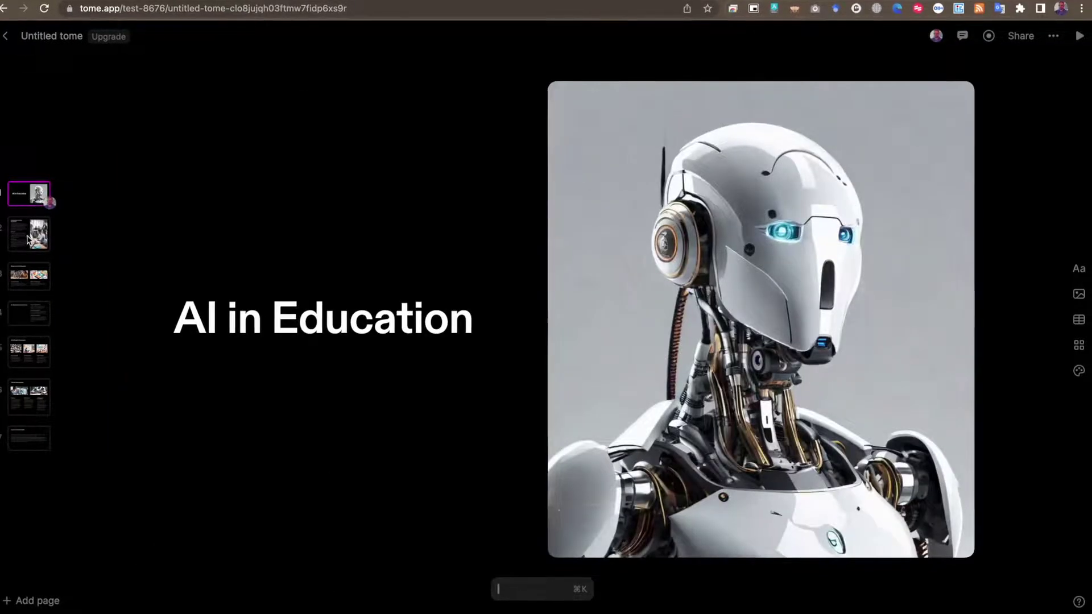
- Review the generated pages down to Future of AI in Education
click(29, 236)
click(28, 275)
click(27, 312)
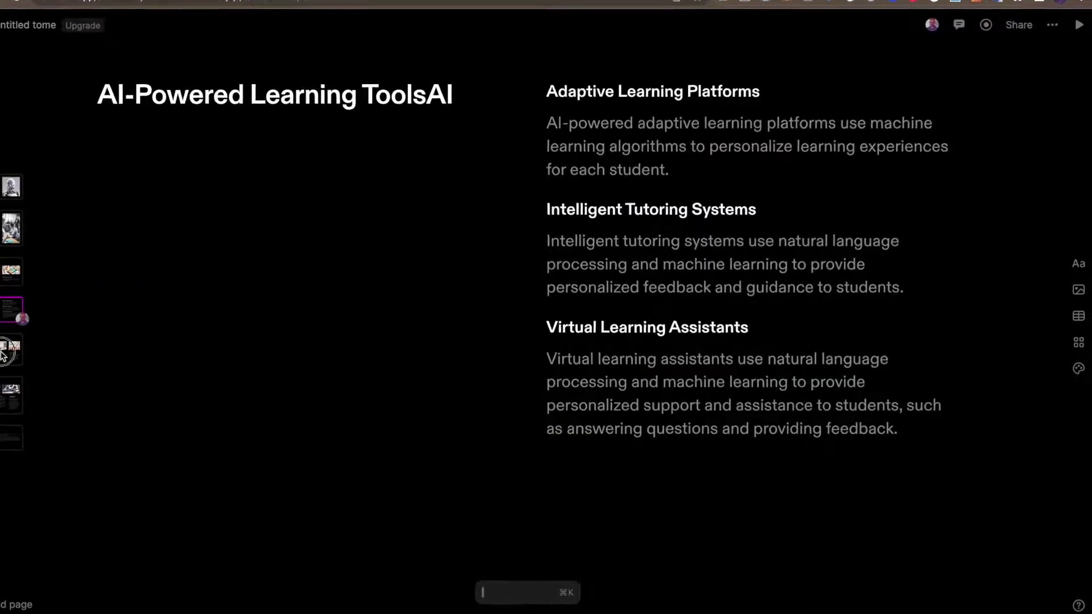
click(3, 352)
click(7, 395)
click(7, 438)
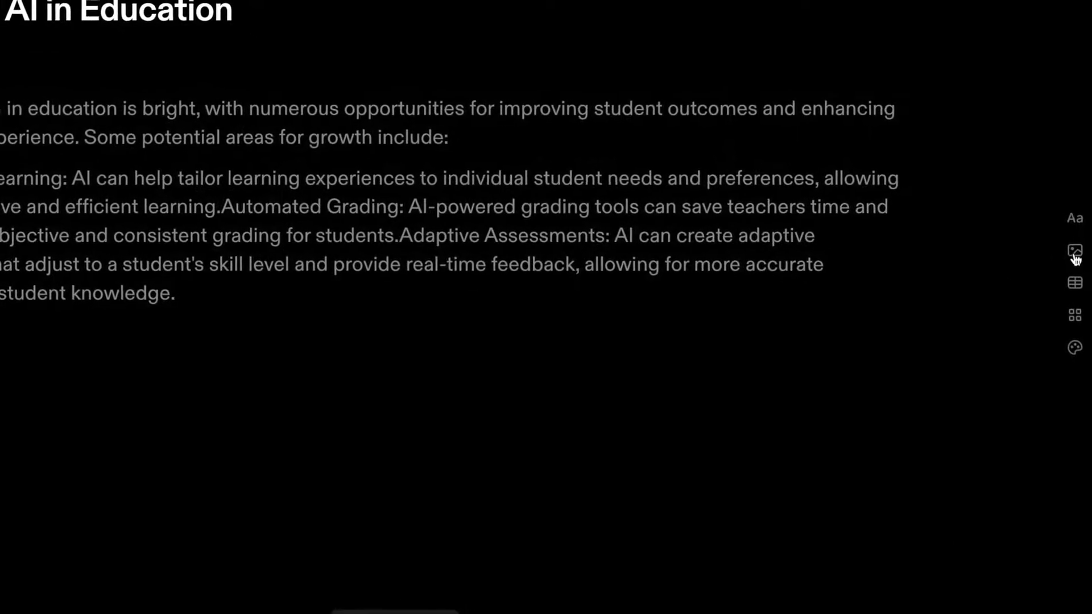
- Generate an AI image from the prompt 'Future of AI in Education' and insert the robot-in-classroom picture
click(1075, 255)
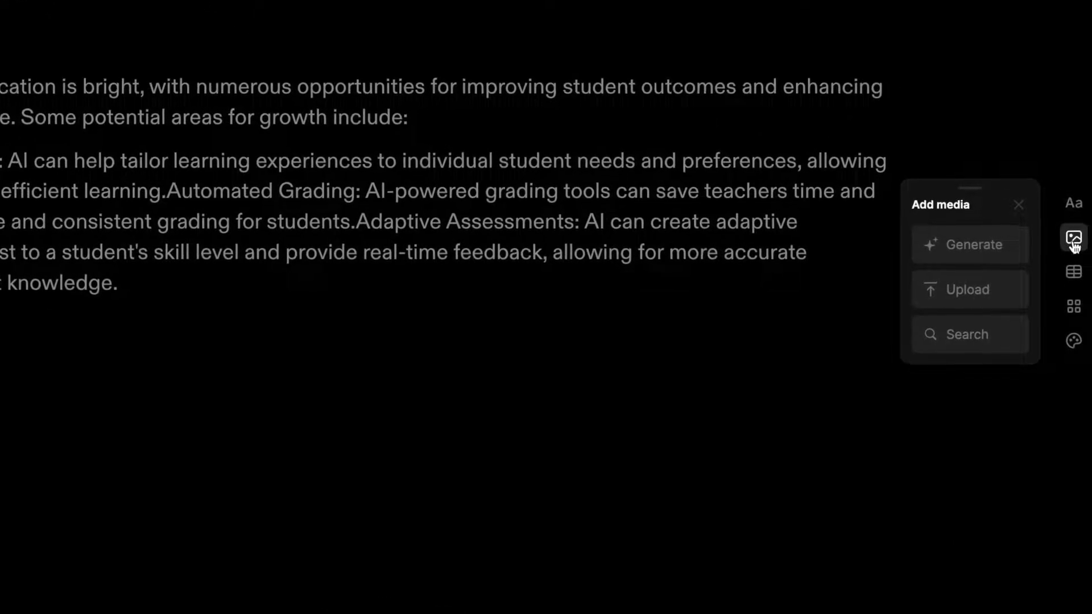
click(988, 244)
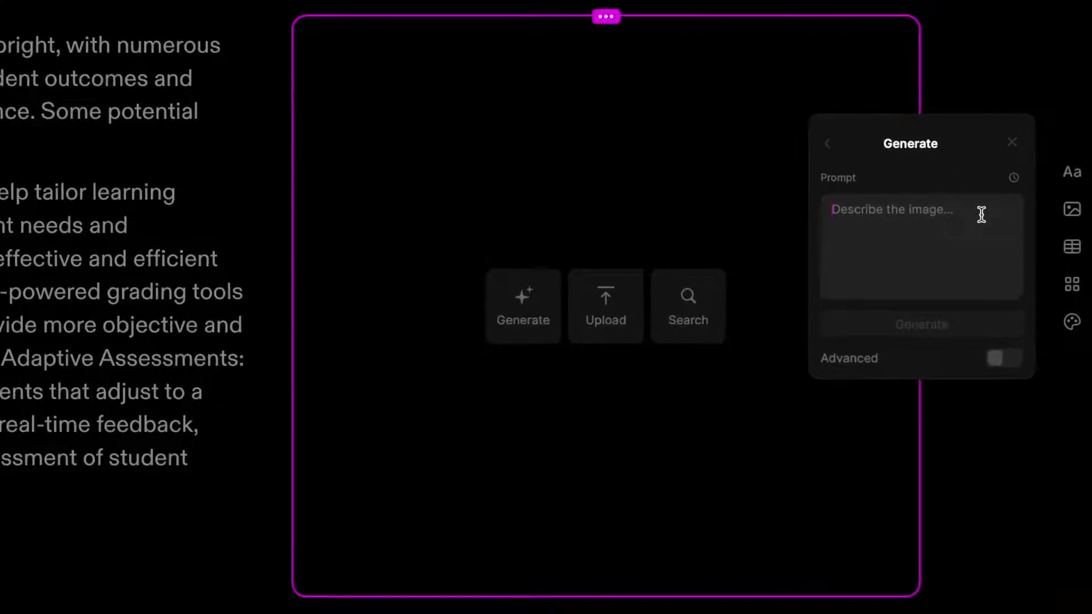
text(Fut)
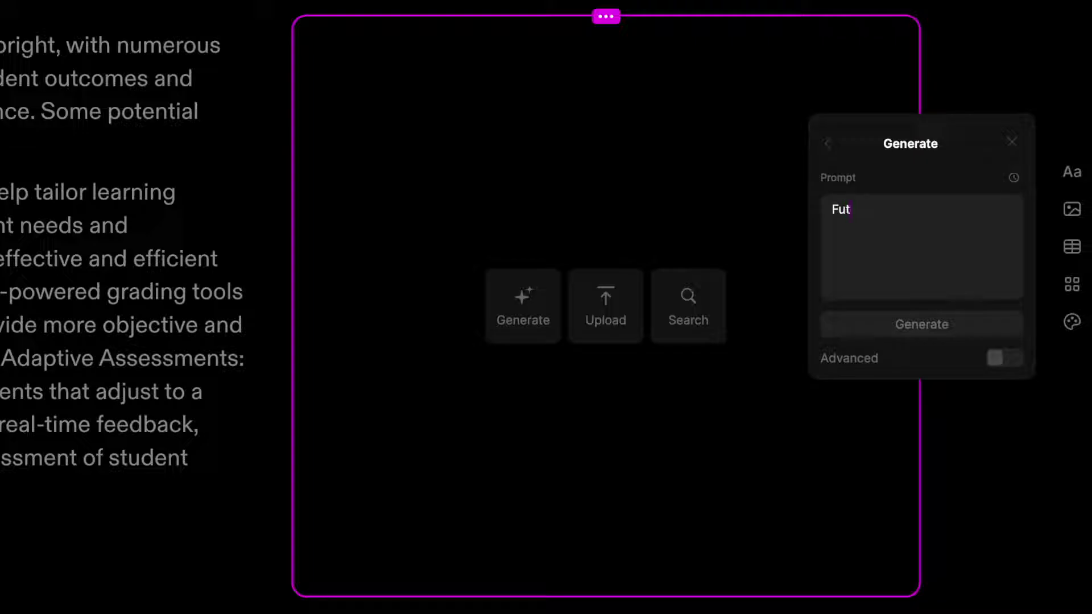
text(ure of AI in Education)
click(958, 327)
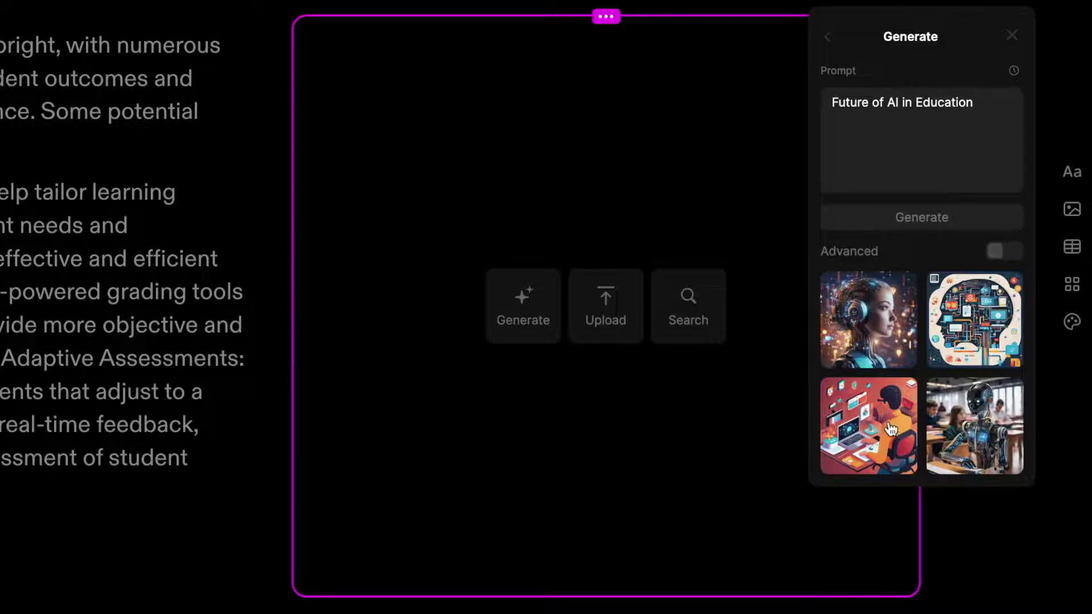
click(869, 320)
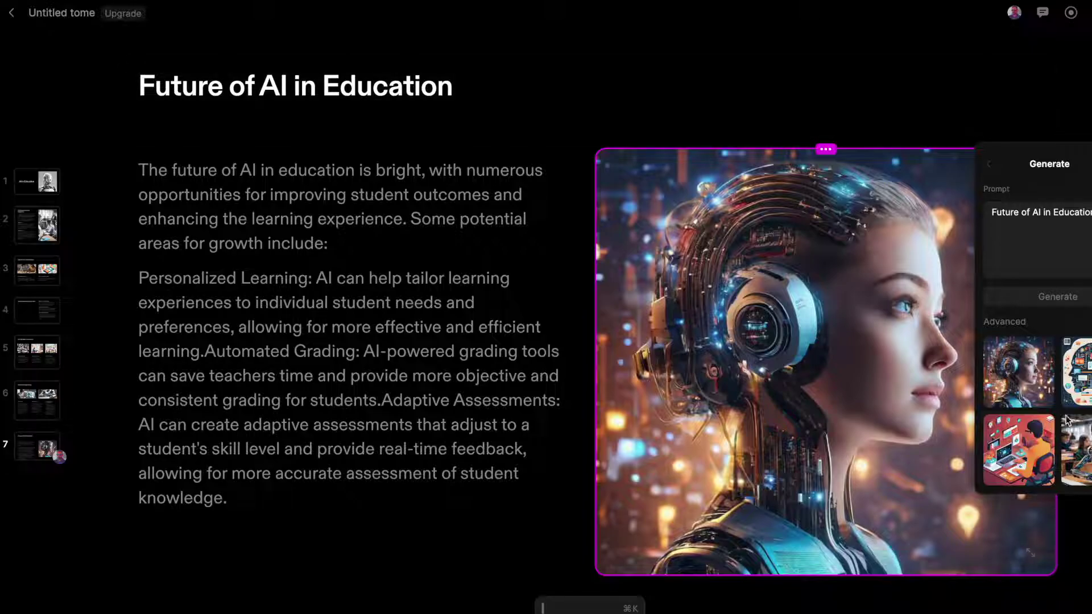
click(1083, 455)
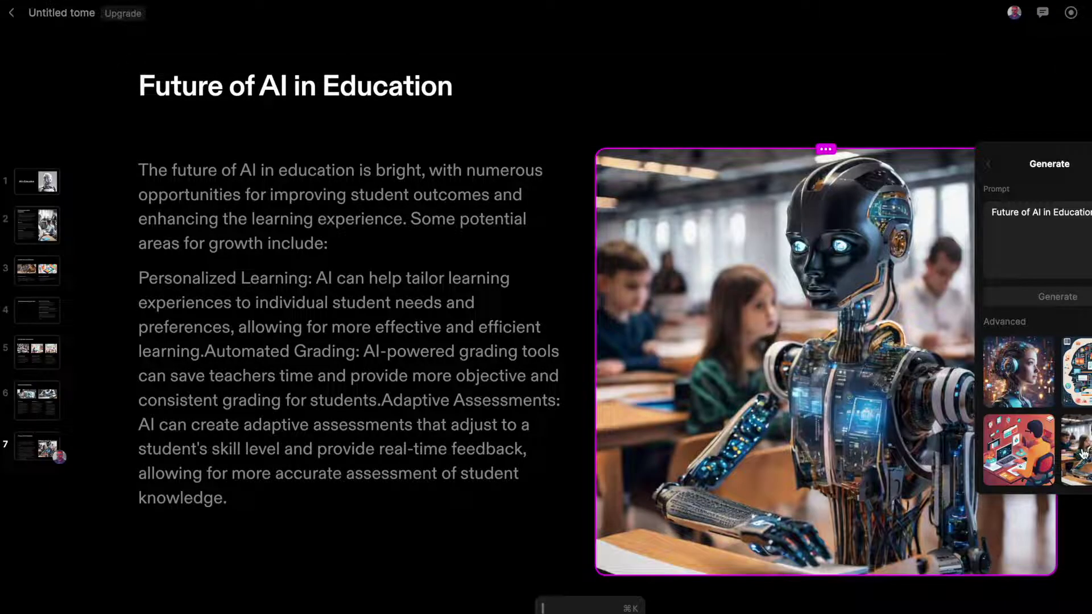
- Condense the second body paragraph into one sentence with AI Reduce and keep it
click(338, 216)
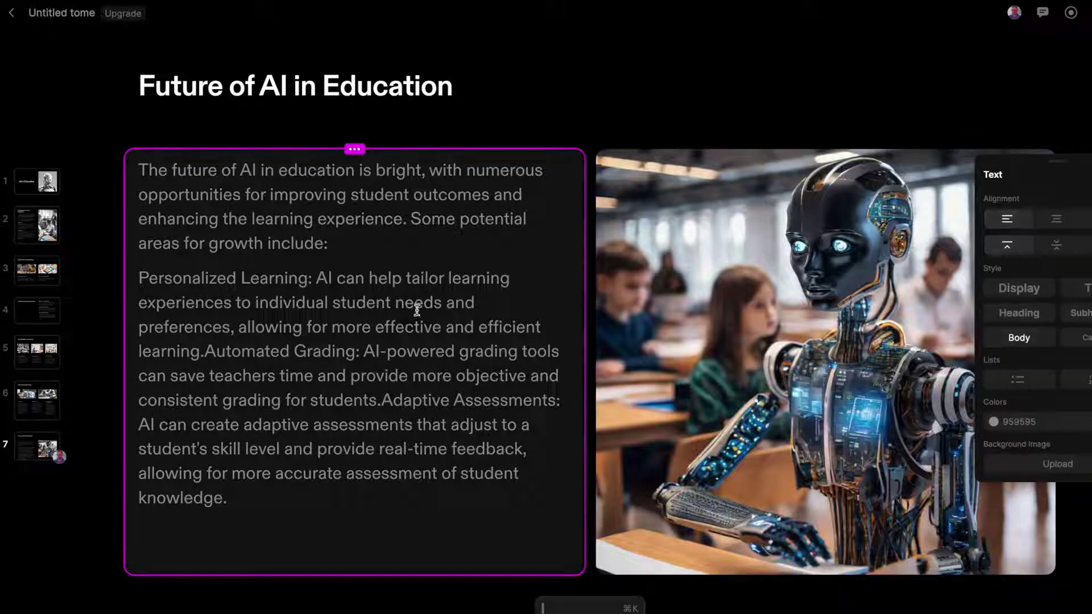
click(354, 238)
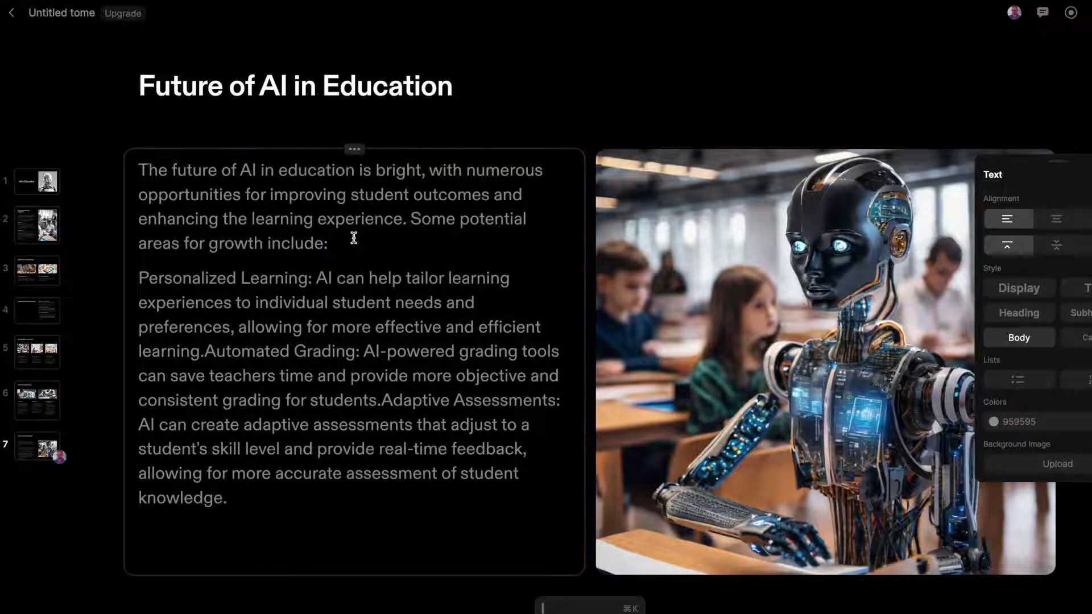
drag(140, 277, 351, 543)
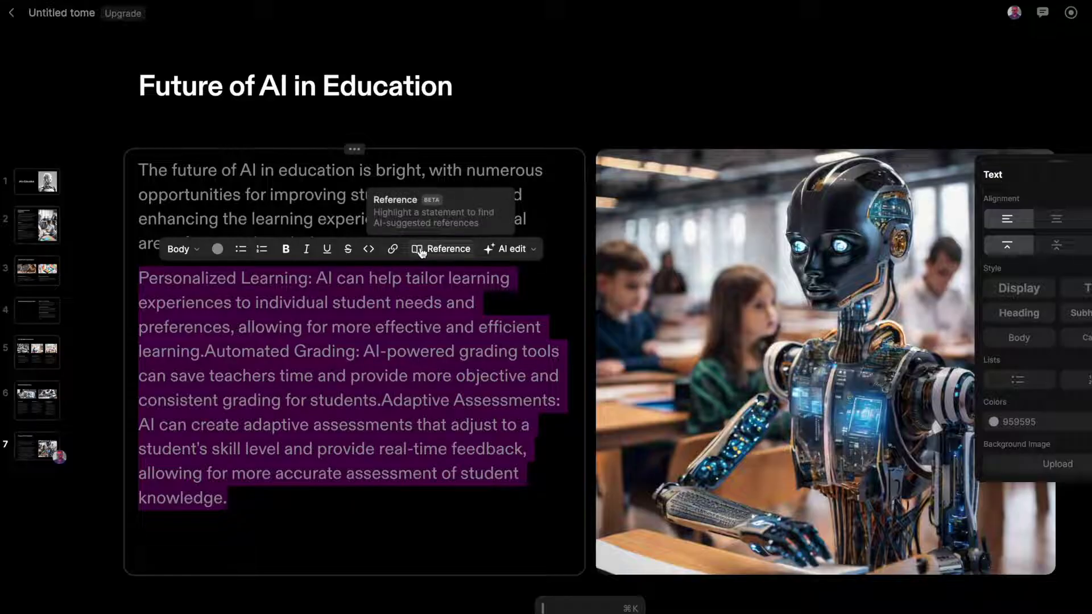
click(521, 256)
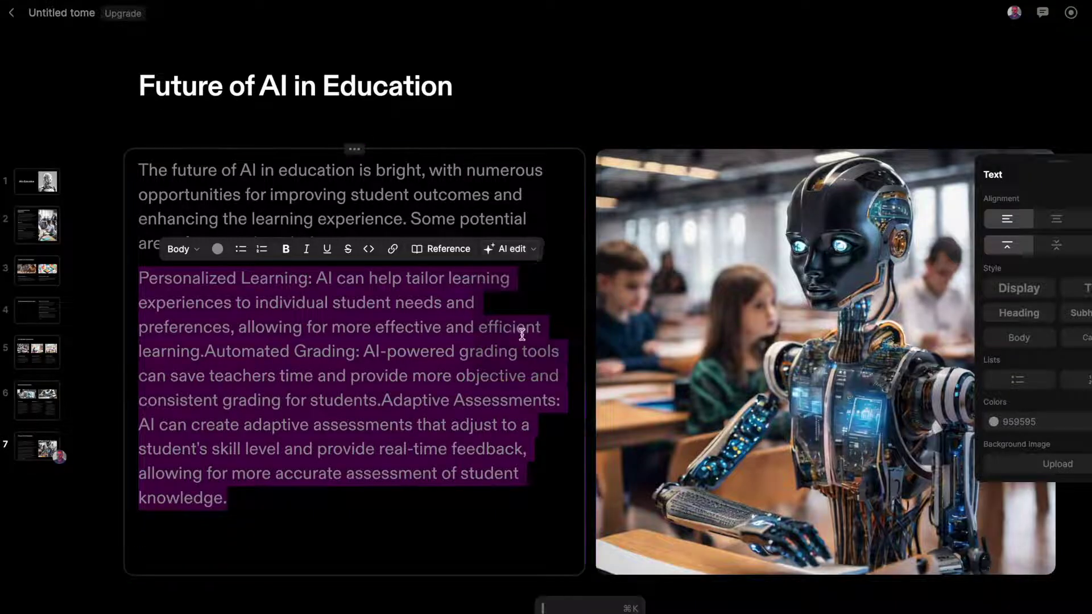
click(520, 337)
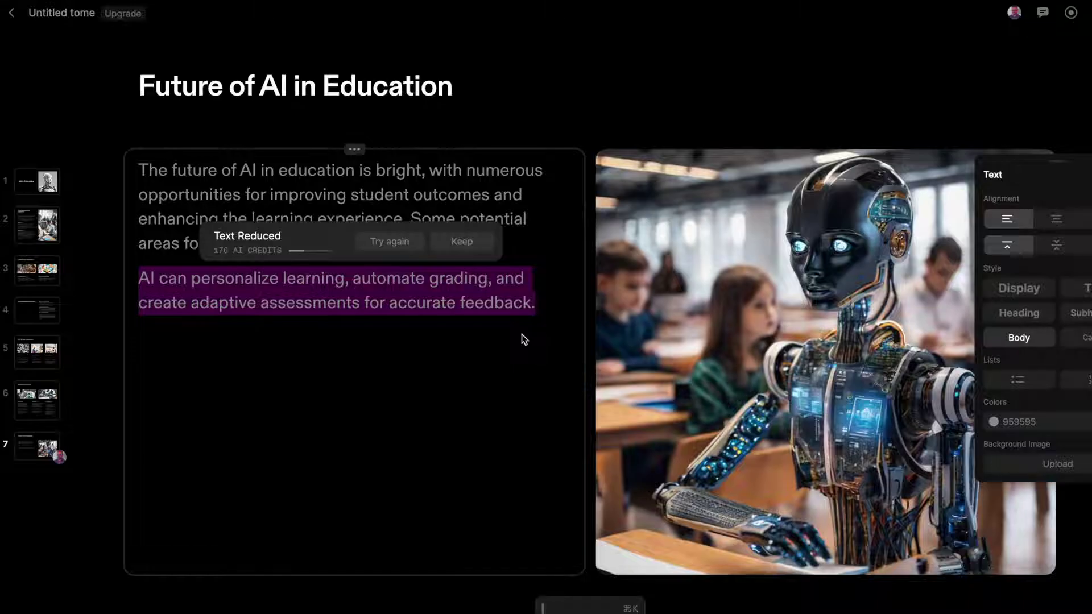
click(748, 29)
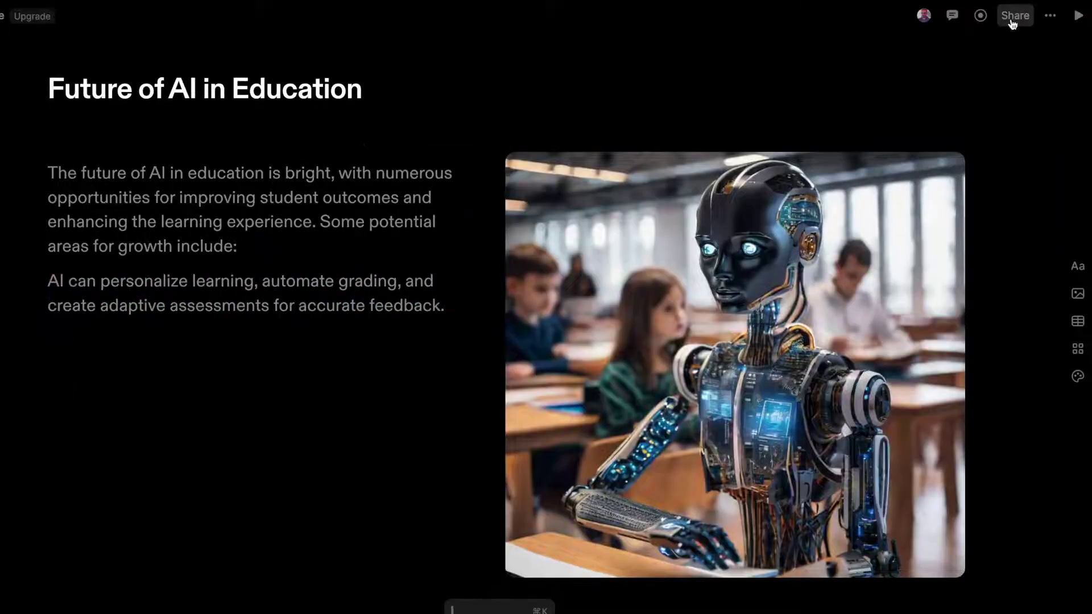
click(1013, 17)
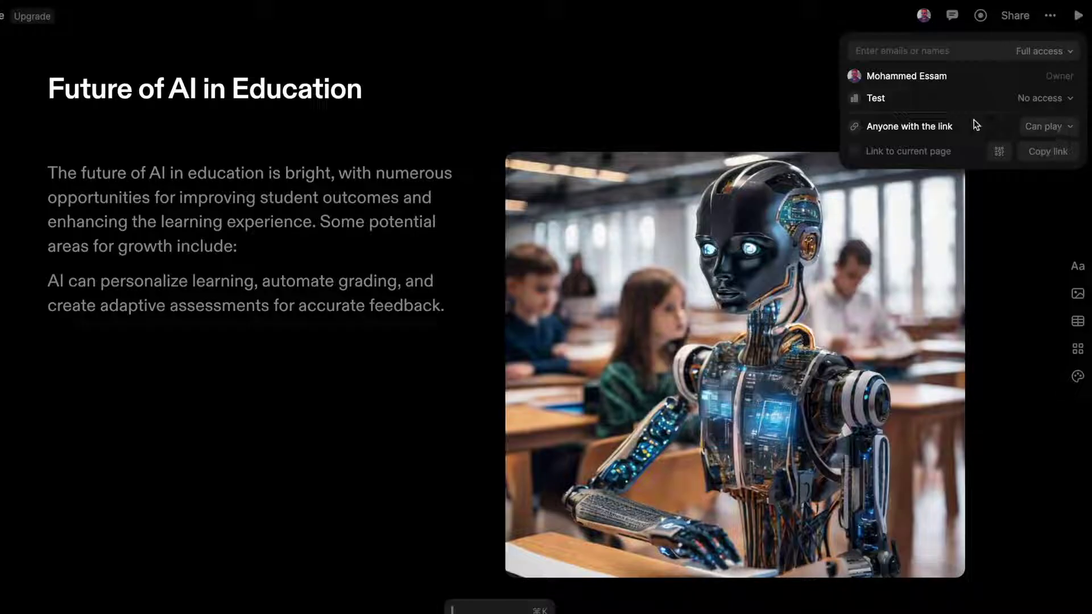
- Copy the tome's share link, leave the Test workspace at No access, and play the deck
click(1057, 152)
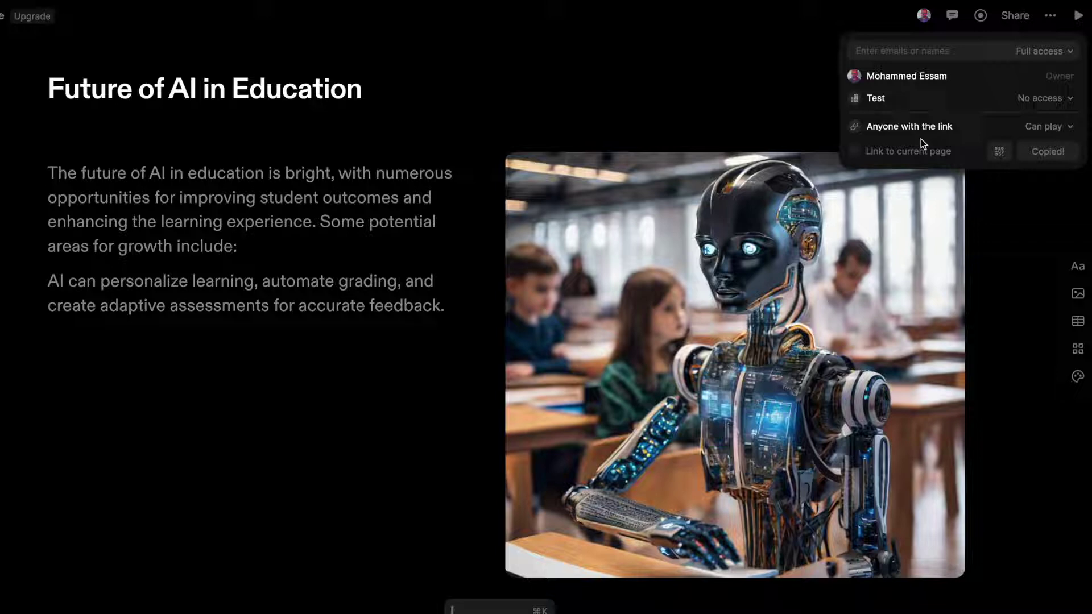
click(1040, 98)
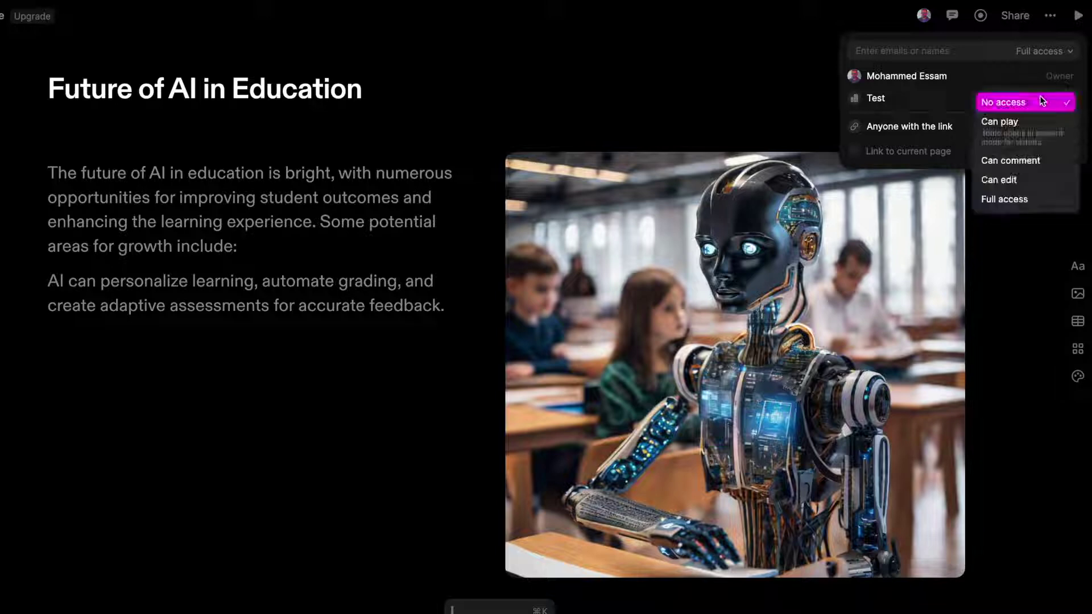
click(988, 69)
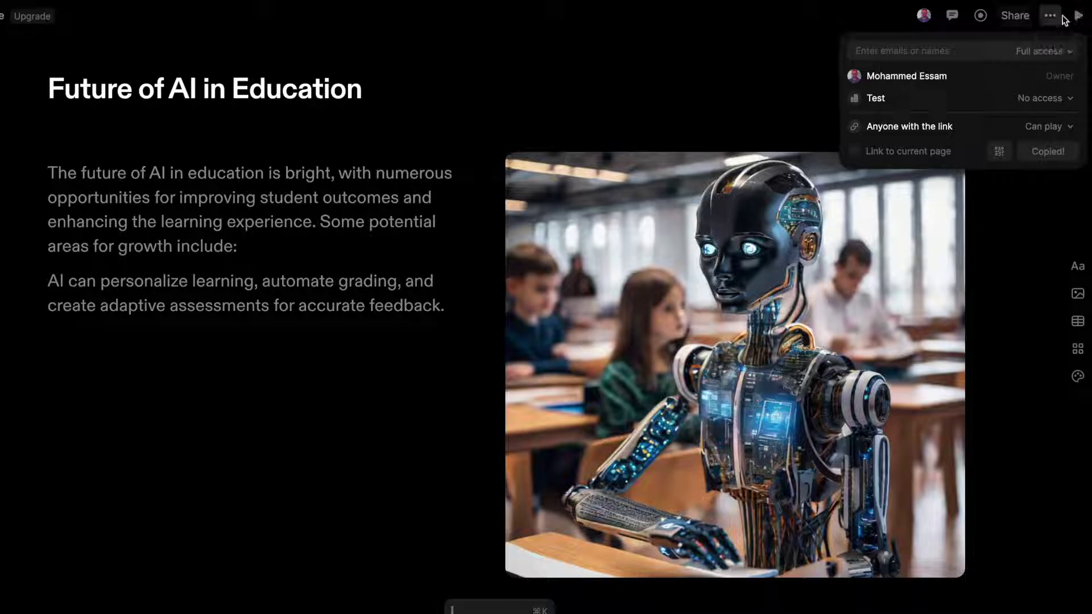
click(1078, 17)
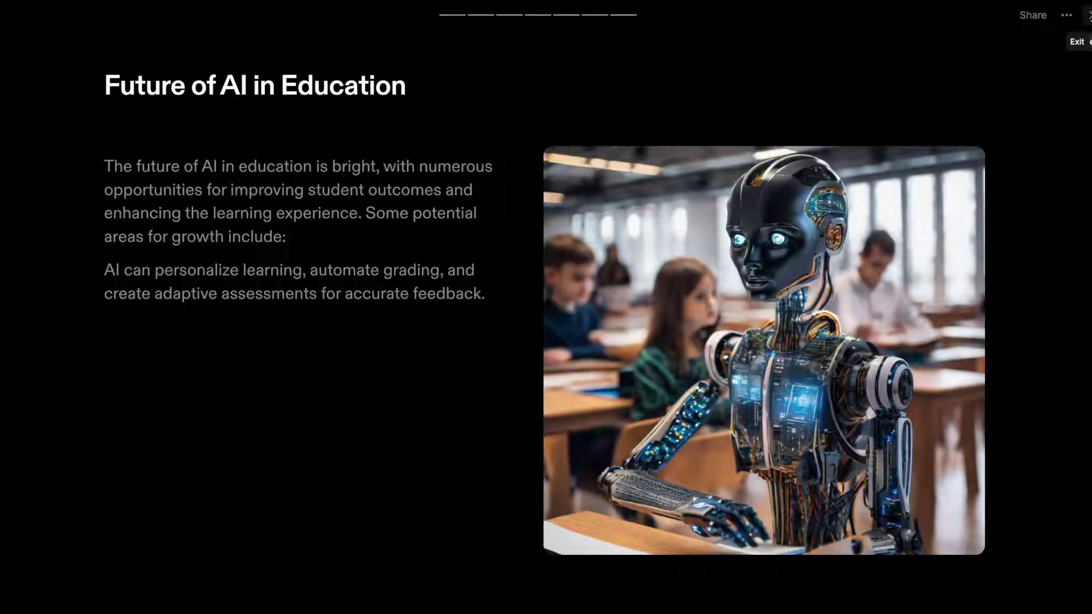
- Step through the slideshow with the arrow keys, then exit it
key(Left)
key(Left)
key(Left)
key(Left)
key(Left)
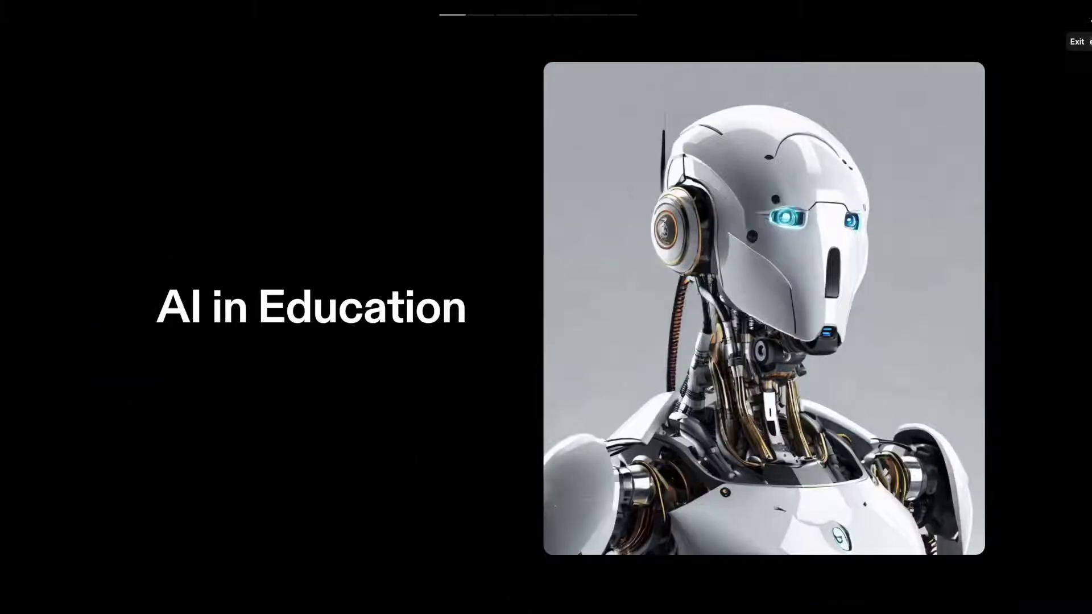
key(Right)
key(Right)
key(Escape)
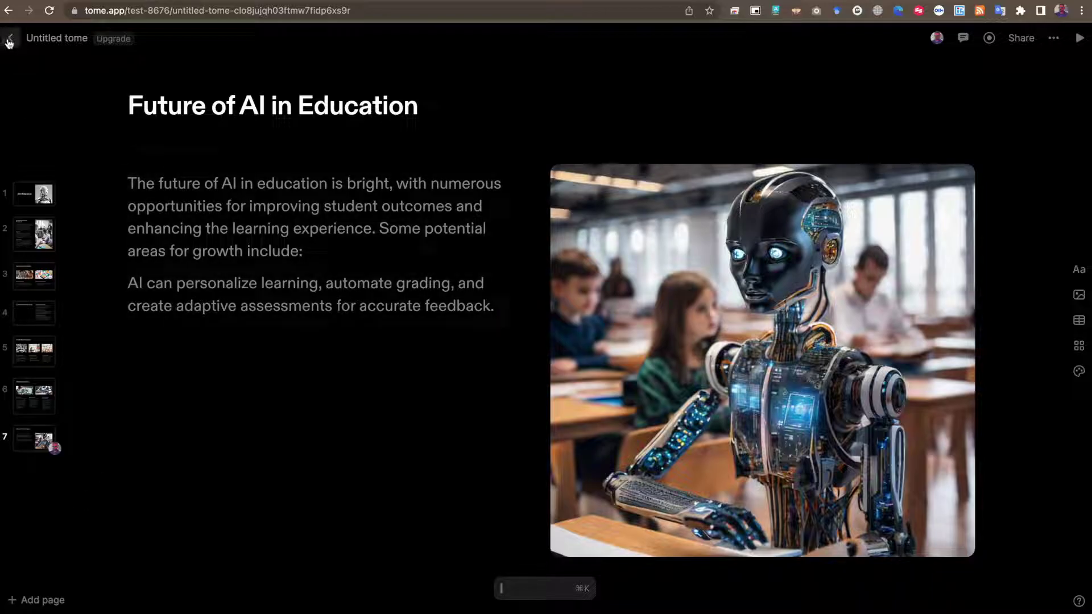
- Rename the tome to 'AI in' and return to the Recent dashboard
click(46, 35)
text(AI in)
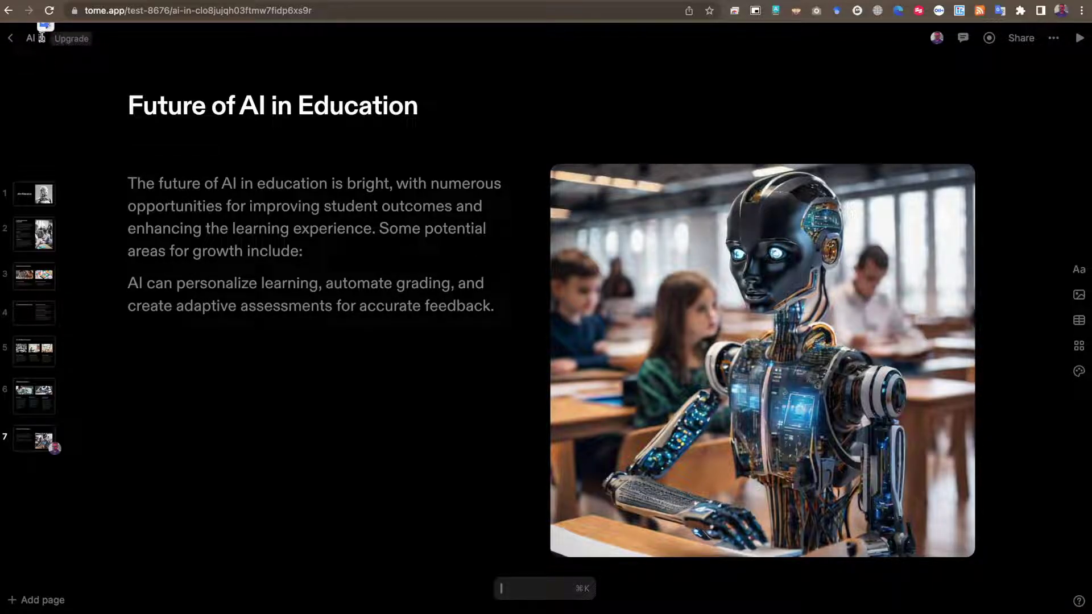
click(13, 39)
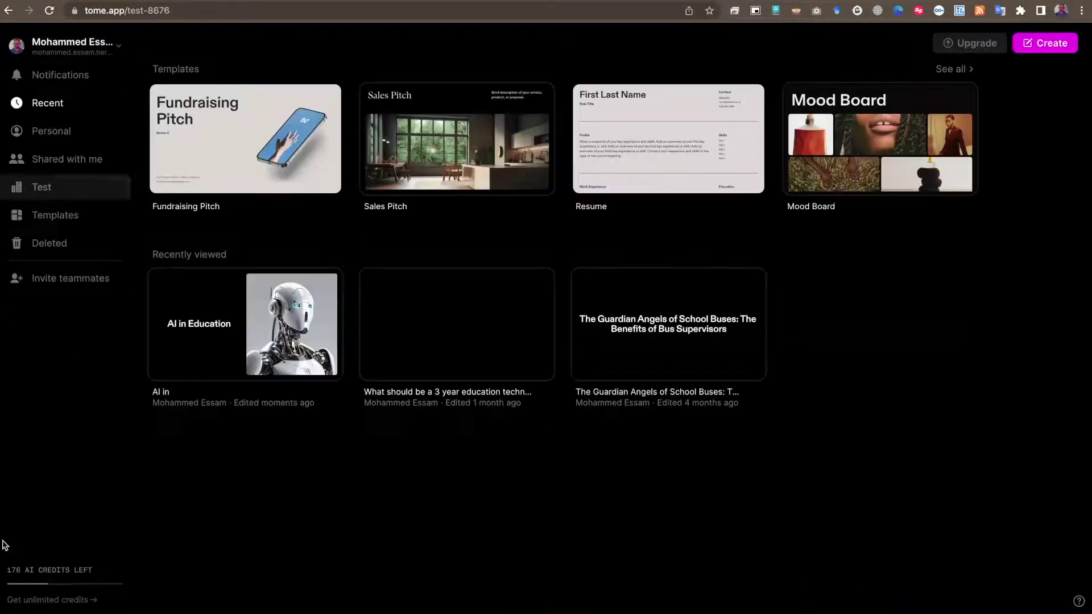
- Review Tome's Free, Pro and Enterprise plans, then scroll through Gamma's landing page
click(32, 586)
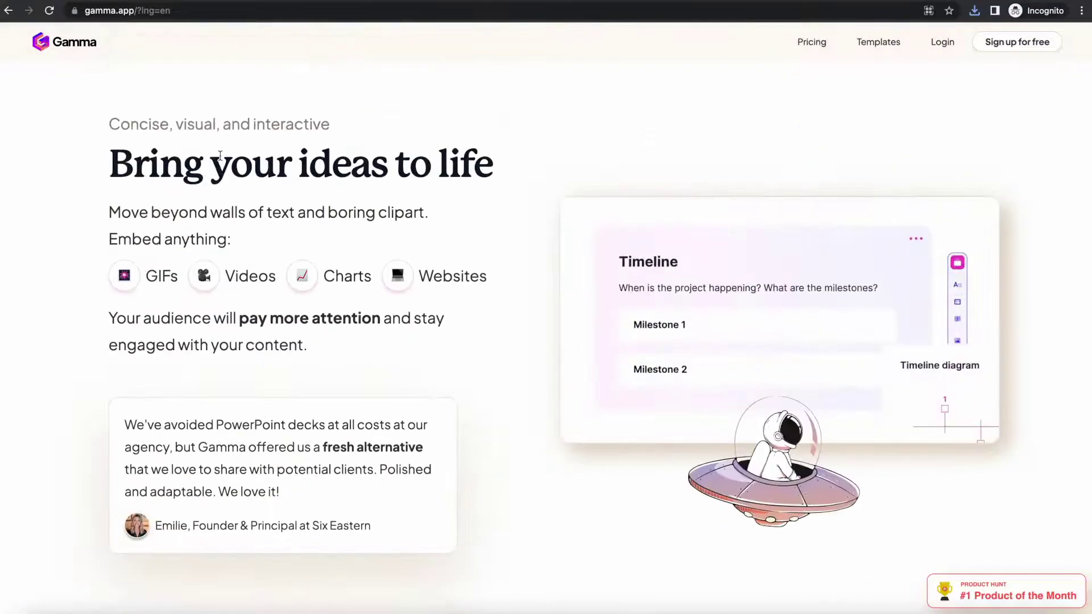
scroll(220, 155, down, 10)
scroll(220, 156, down, 5)
scroll(220, 156, down, 4)
scroll(220, 156, down, 2)
scroll(220, 156, down, 8)
scroll(220, 155, up, 2)
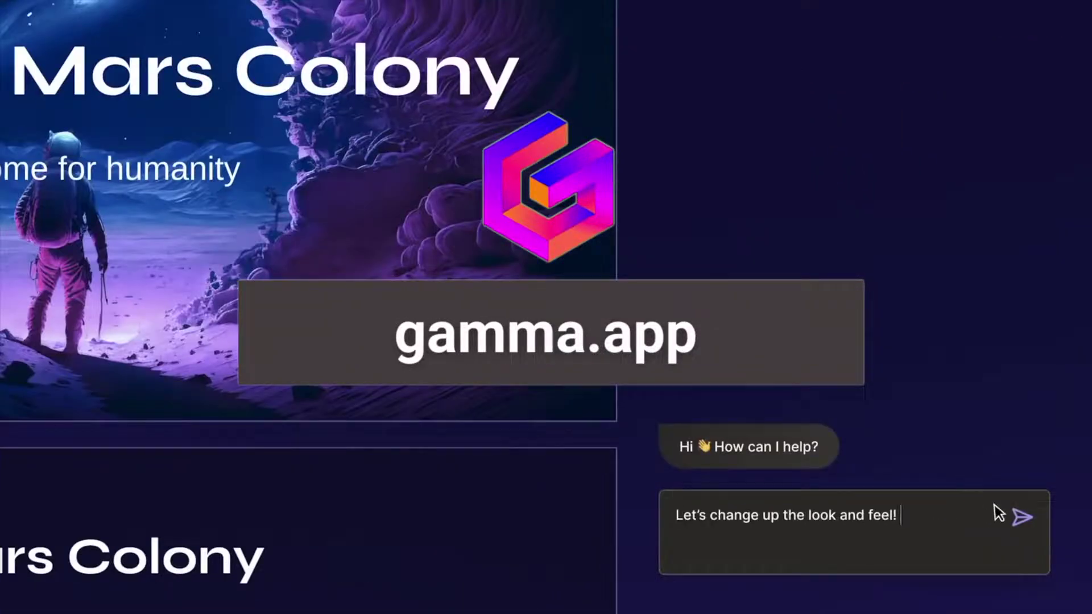
- Bring up gamma.app's home page with its free sign-up offer
click(1022, 516)
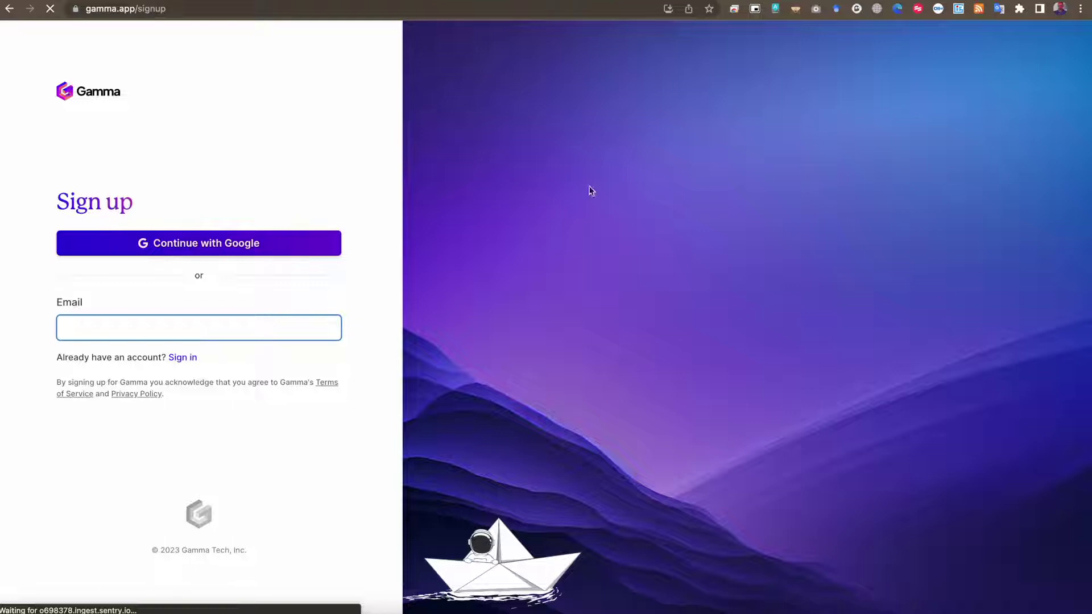
- Sign up for Gamma with a Google account and start a new gamma using Generate
click(260, 249)
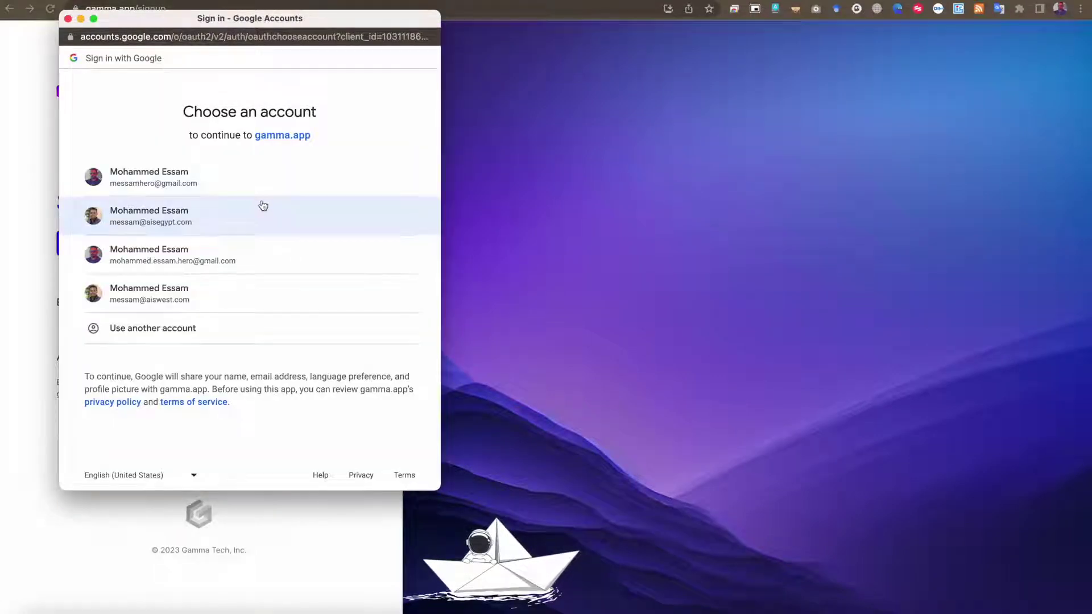
click(263, 206)
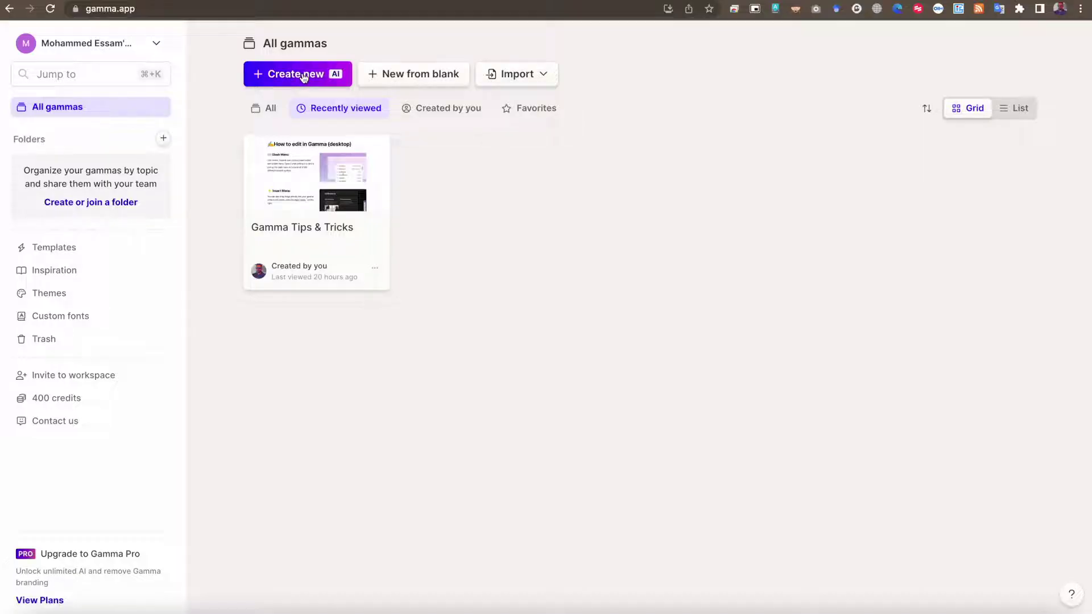
click(332, 76)
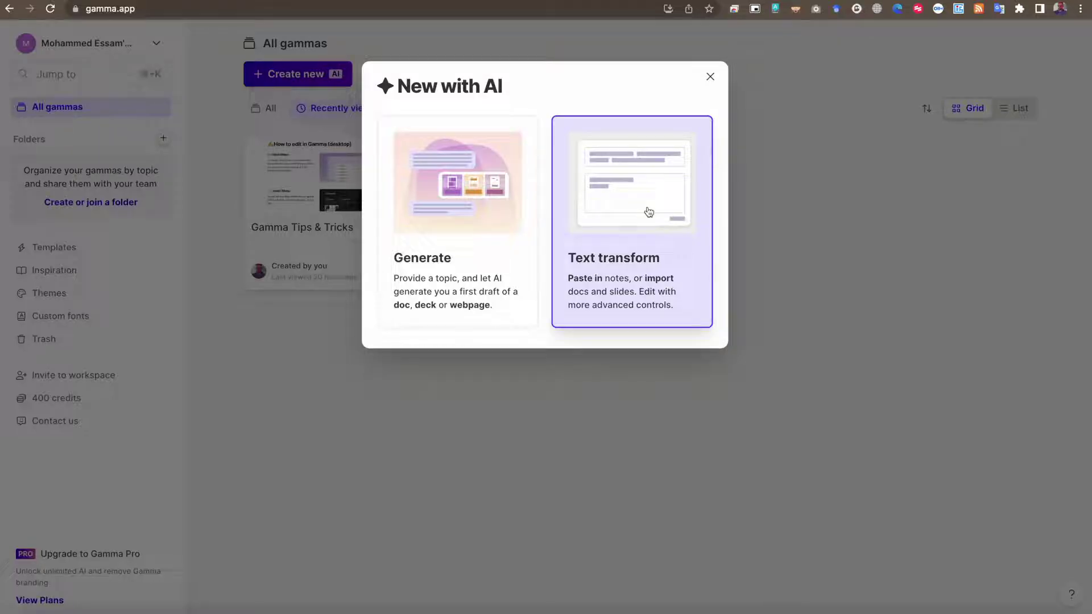
click(478, 218)
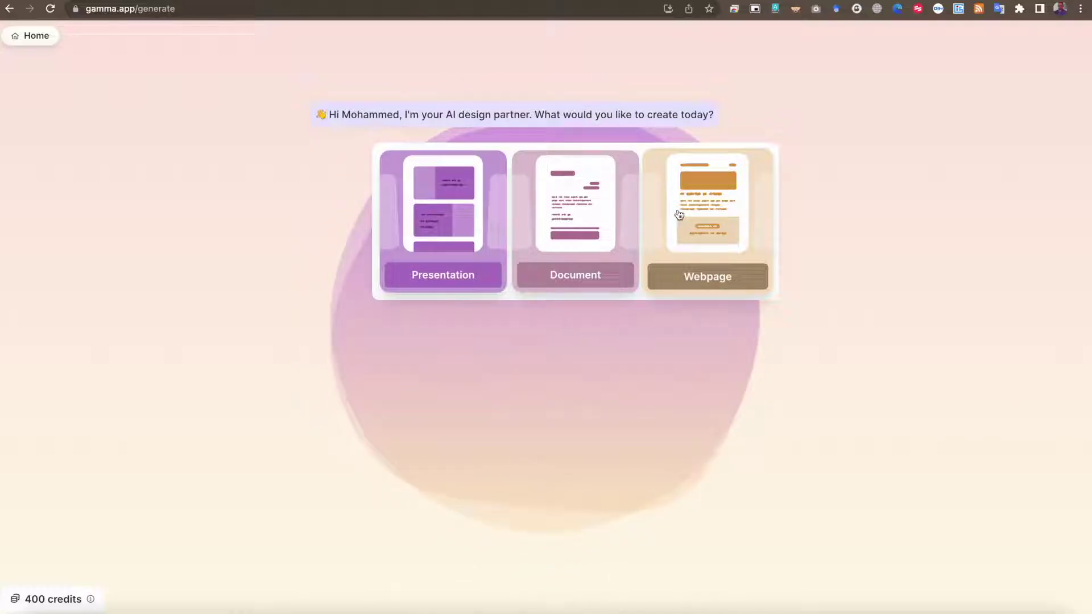
- Request a presentation outline on the topic 'الذكاء الاصطناعي في التعليم'
click(454, 222)
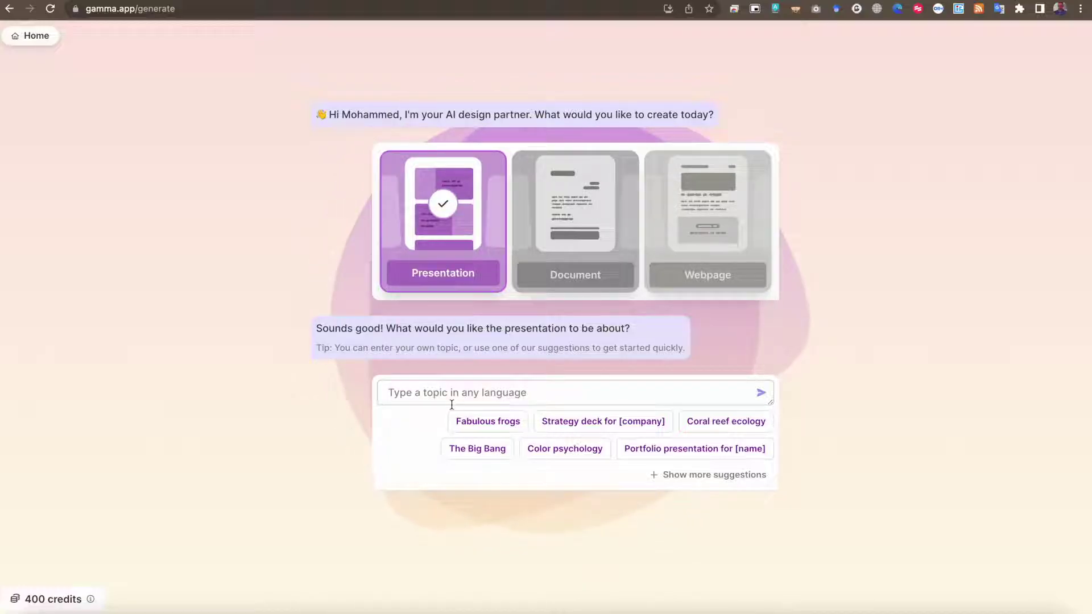
click(451, 404)
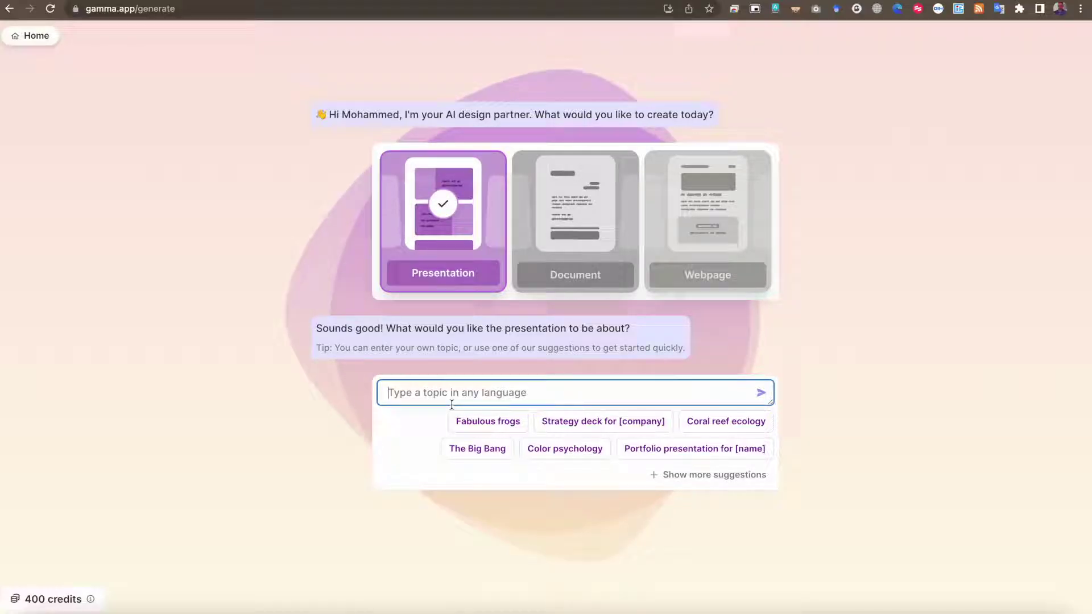
text(الذكاء الاصطناعي في التعليم)
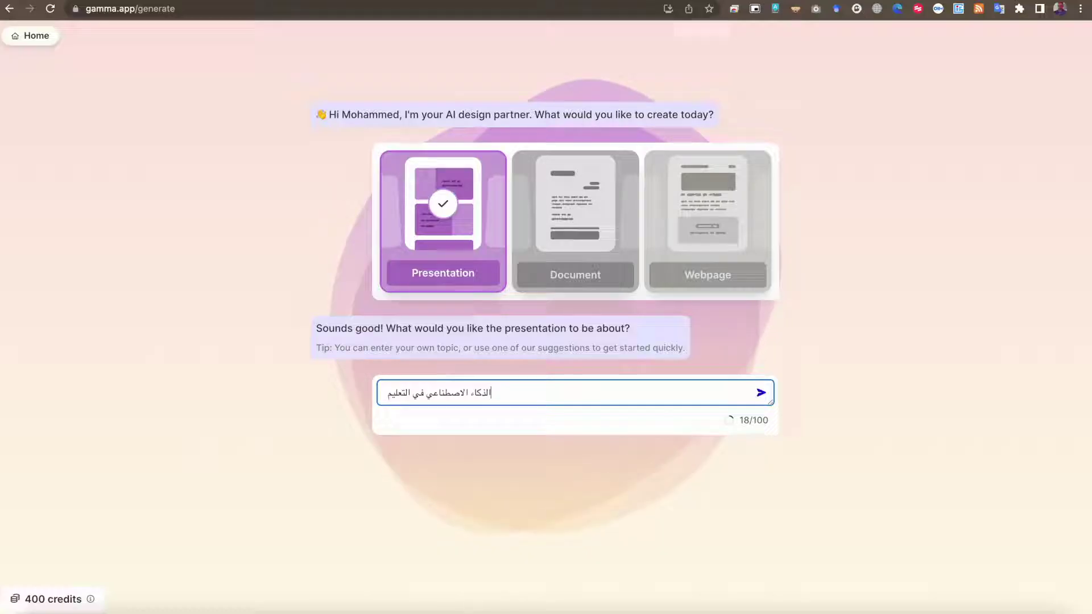
key(Return)
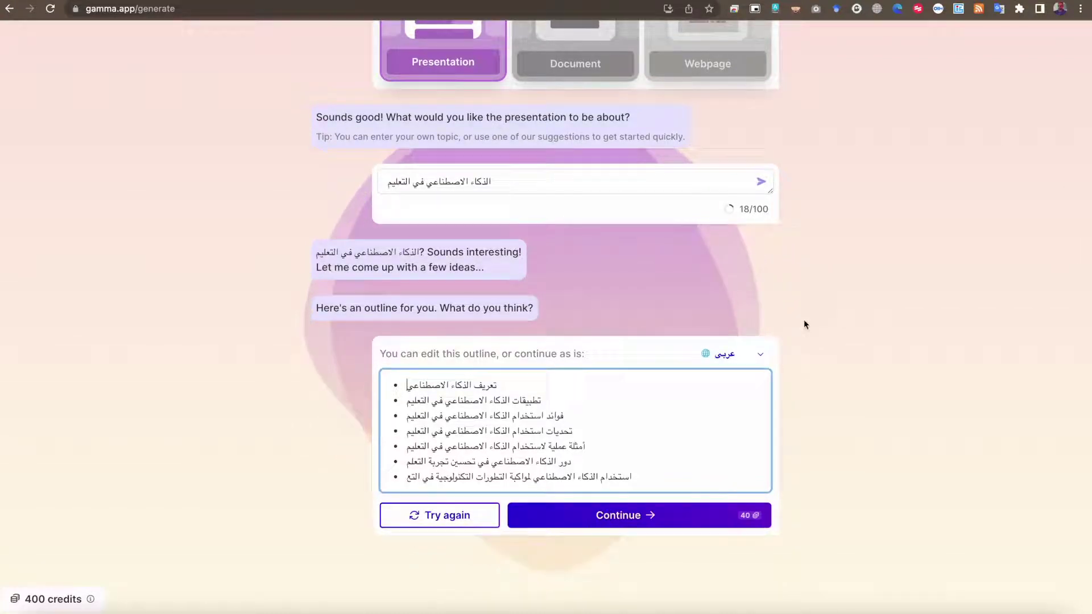
- Keep the outline language as Arabic (عربي) and accept the seven-point outline
click(756, 353)
scroll(728, 432, down, 3)
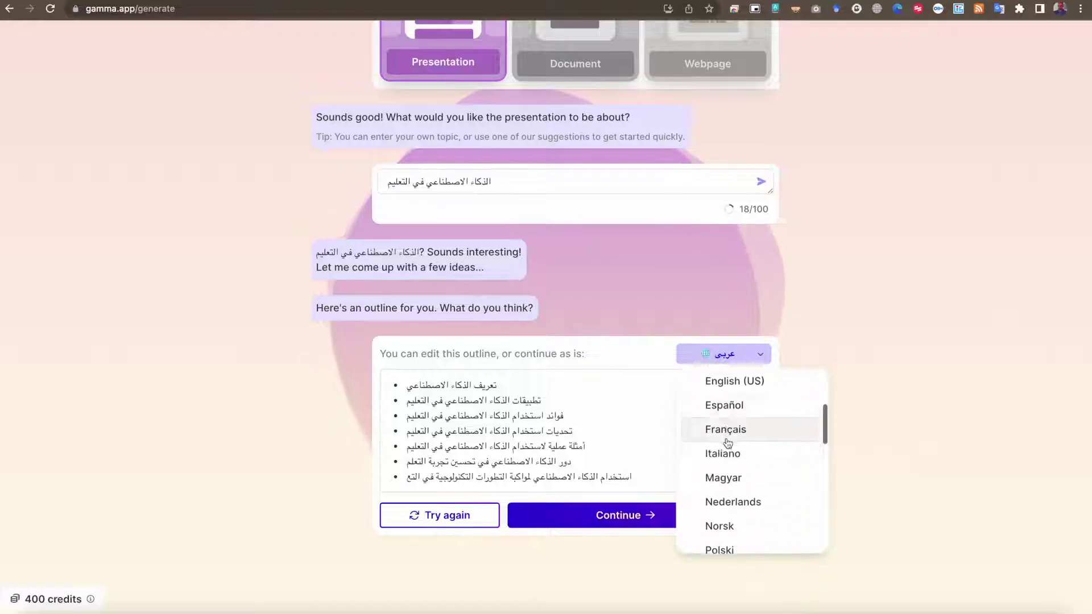
scroll(743, 427, up, 2)
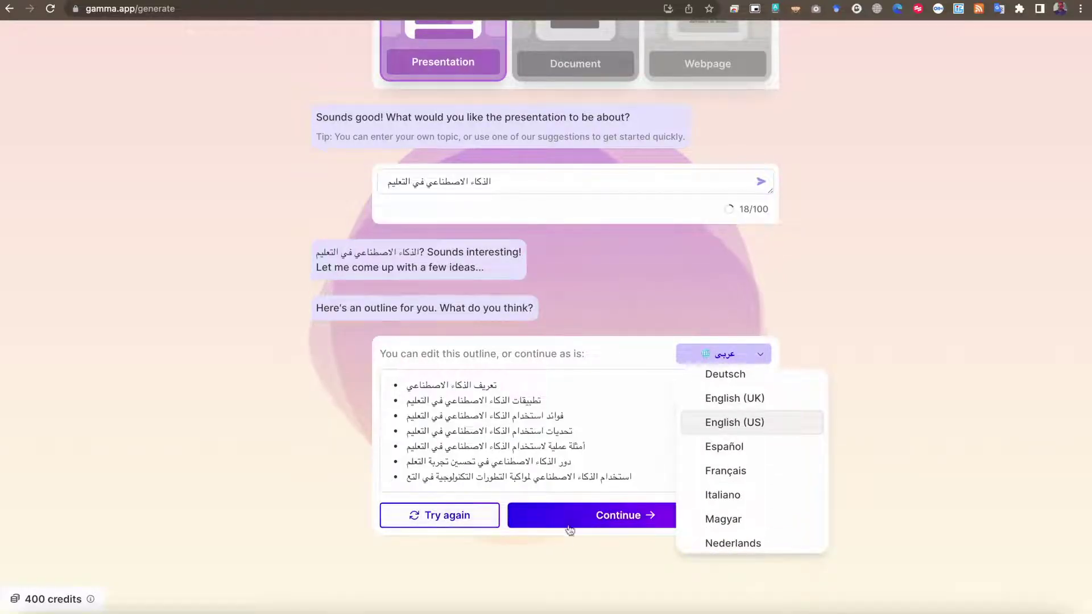
click(565, 552)
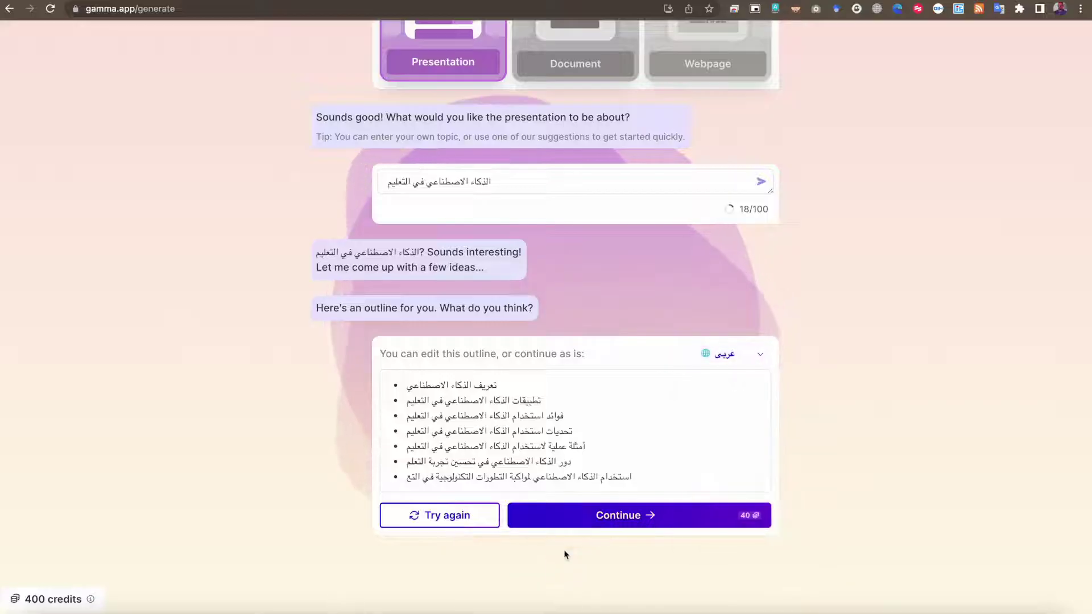
click(588, 527)
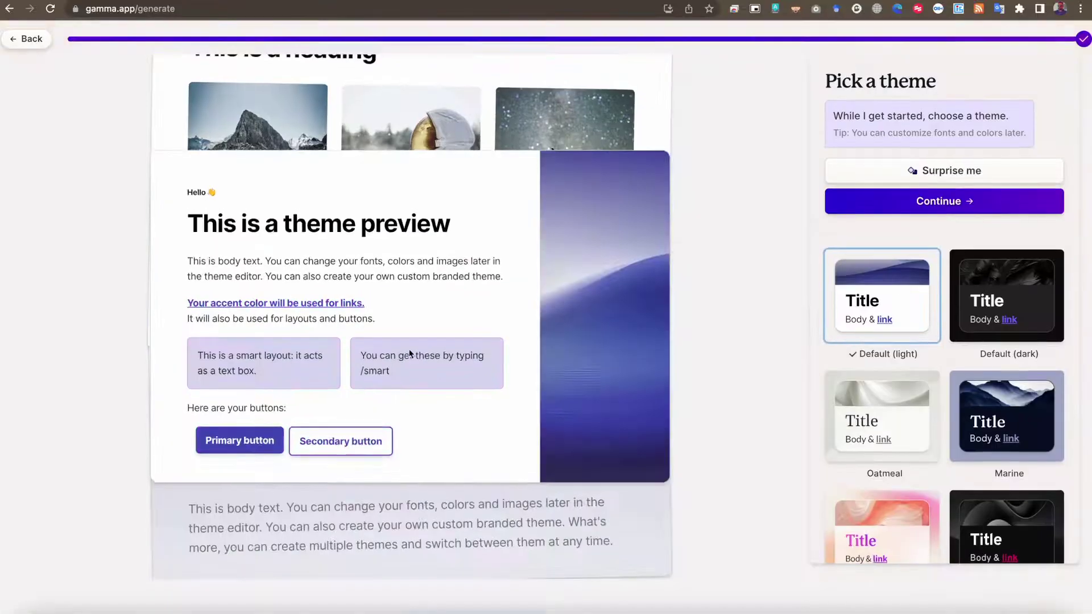
- Generate the seven-card deck in the Default light theme and return to the title card
click(925, 198)
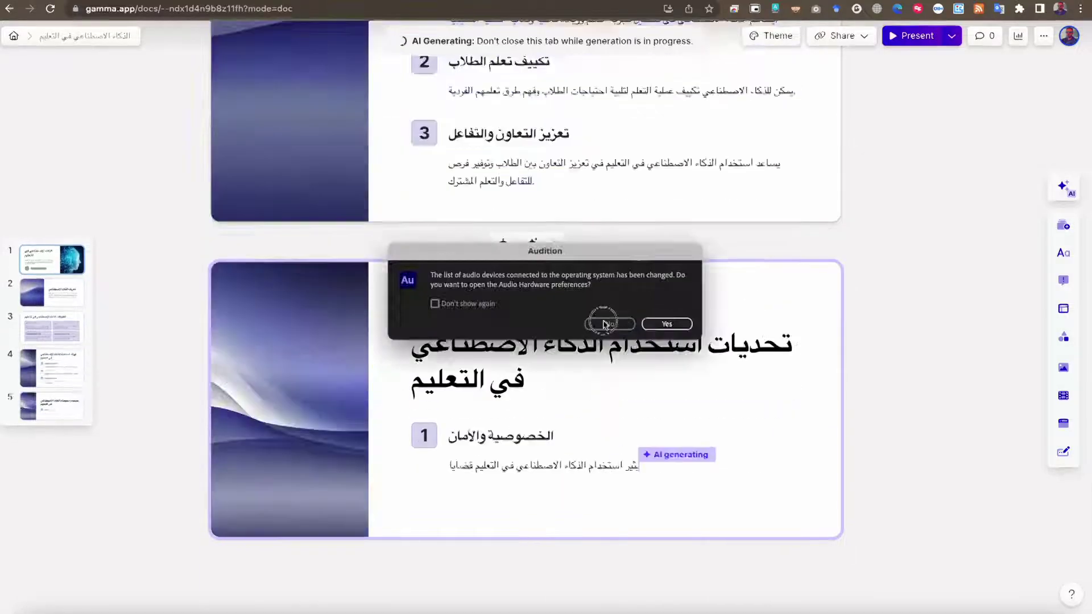
scroll(603, 322, up, 10)
scroll(603, 323, up, 5)
scroll(602, 322, up, 10)
scroll(603, 321, up, 3)
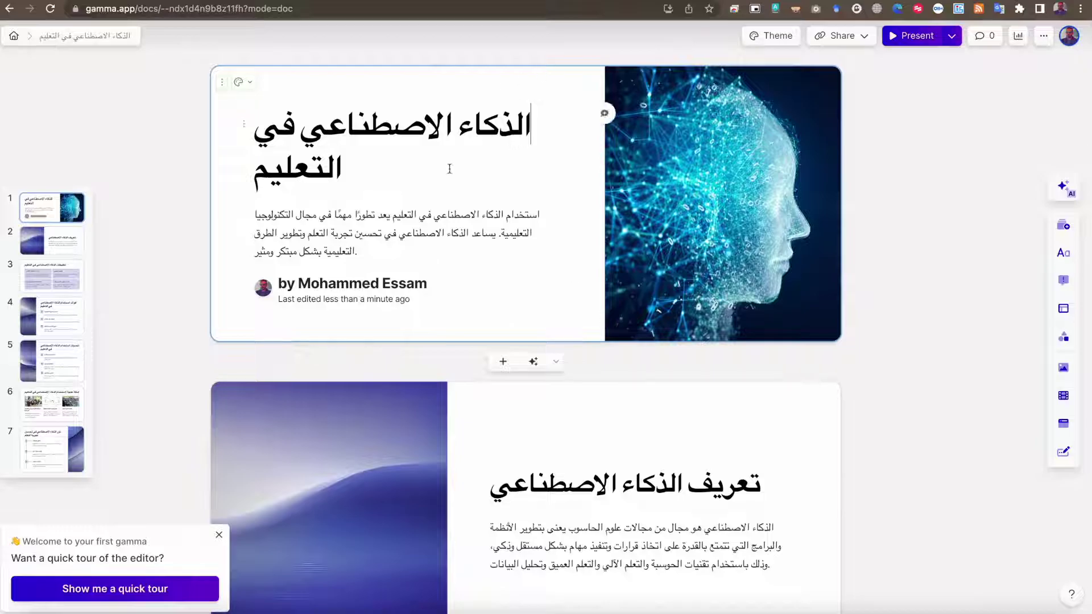
triple_click(411, 214)
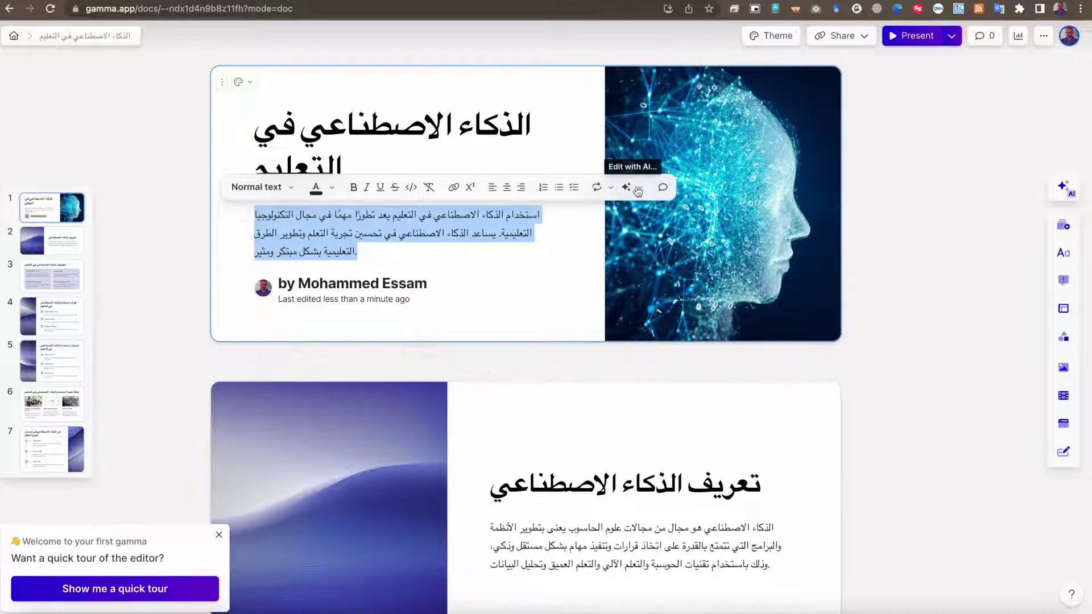
click(638, 188)
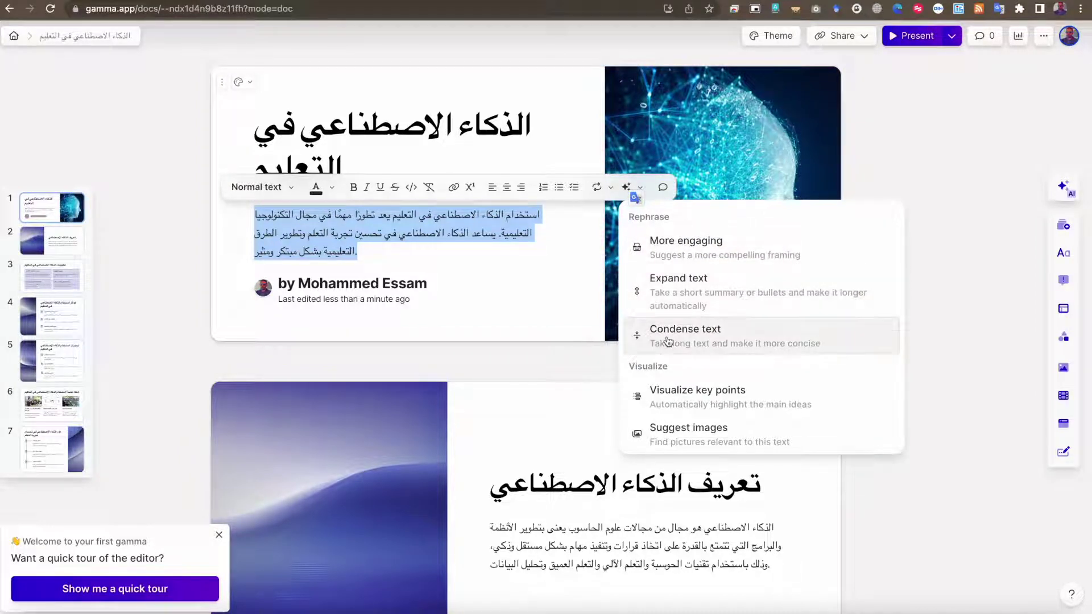
click(526, 307)
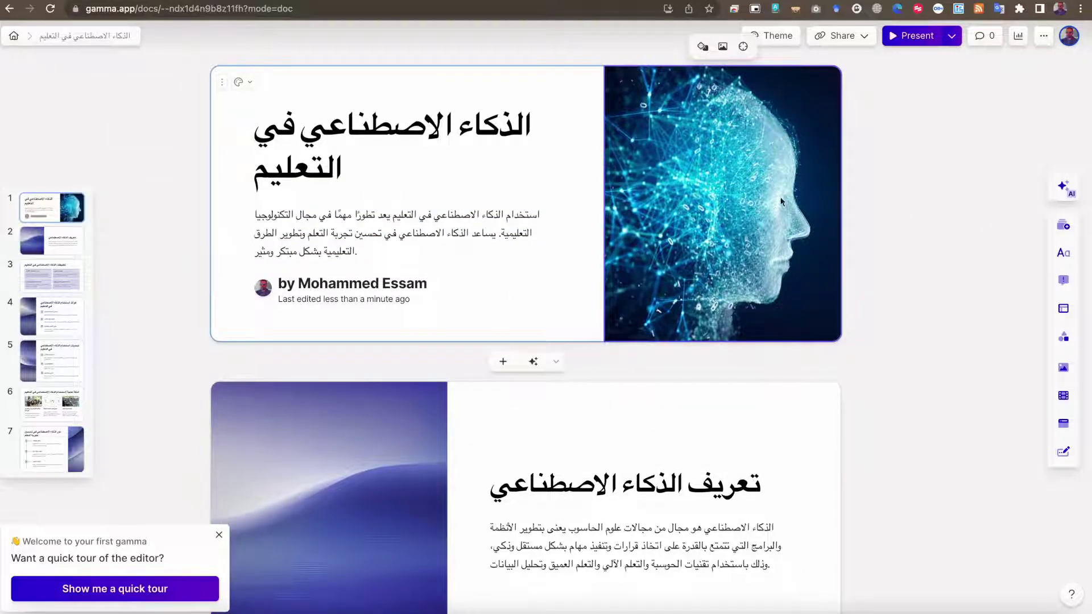
click(556, 362)
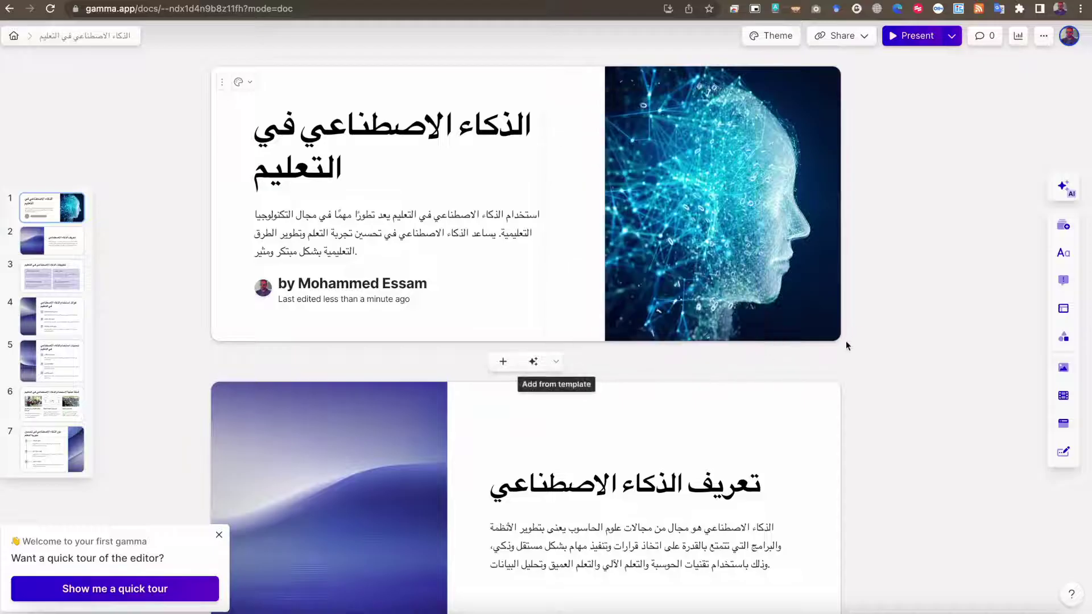
scroll(845, 340, down, 5)
scroll(845, 340, down, 5)
scroll(845, 340, down, 3)
scroll(845, 345, down, 3)
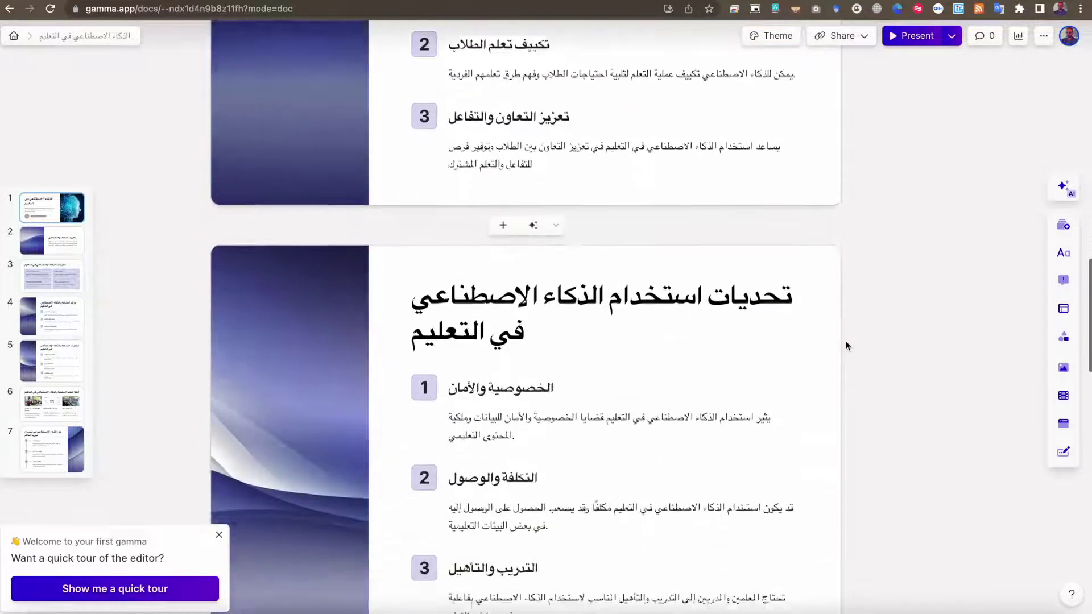
scroll(845, 346, down, 8)
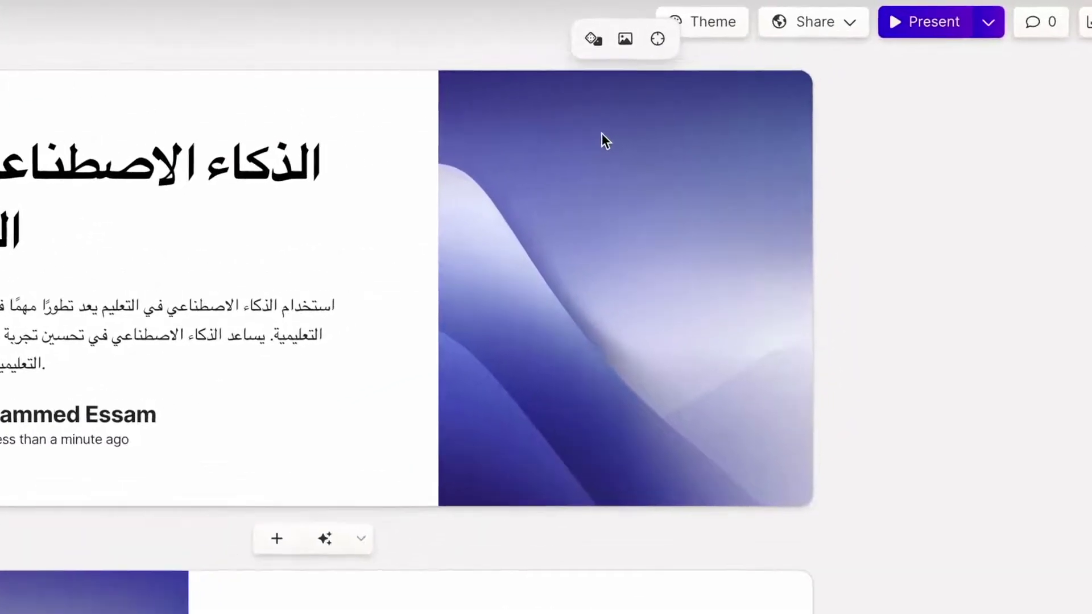
mouse_move(385, 195)
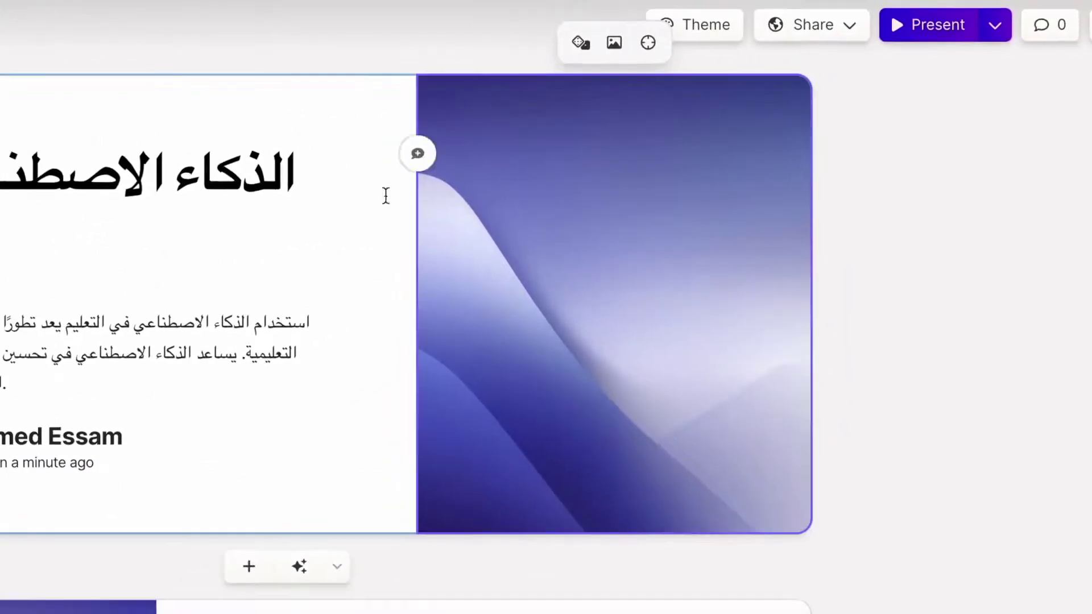
- Replace the title card picture with an AI-generated image of a glowing-brained figure at a computer
click(614, 46)
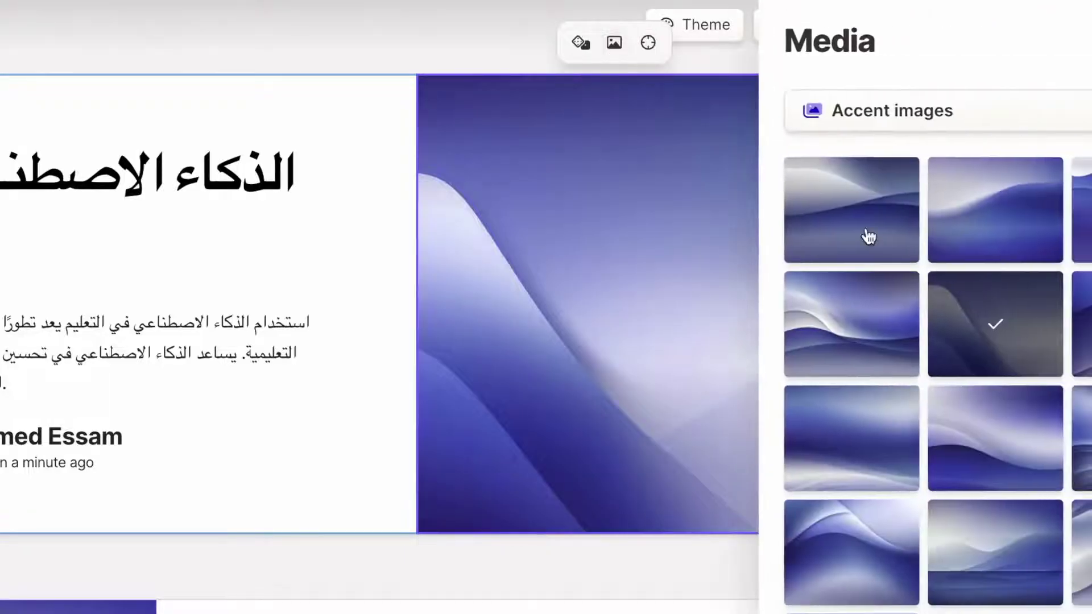
click(925, 124)
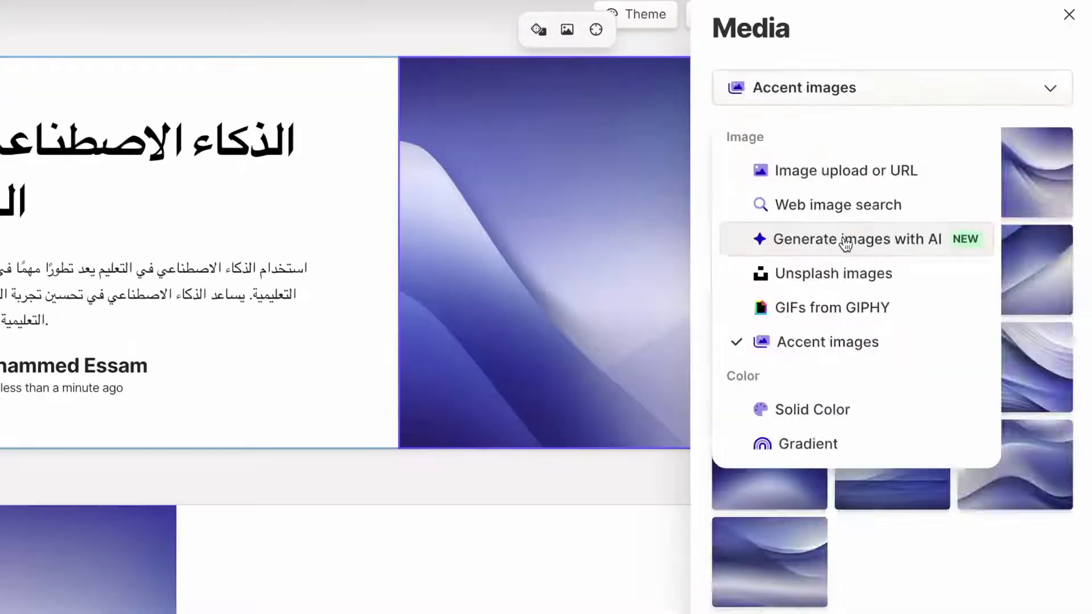
click(942, 289)
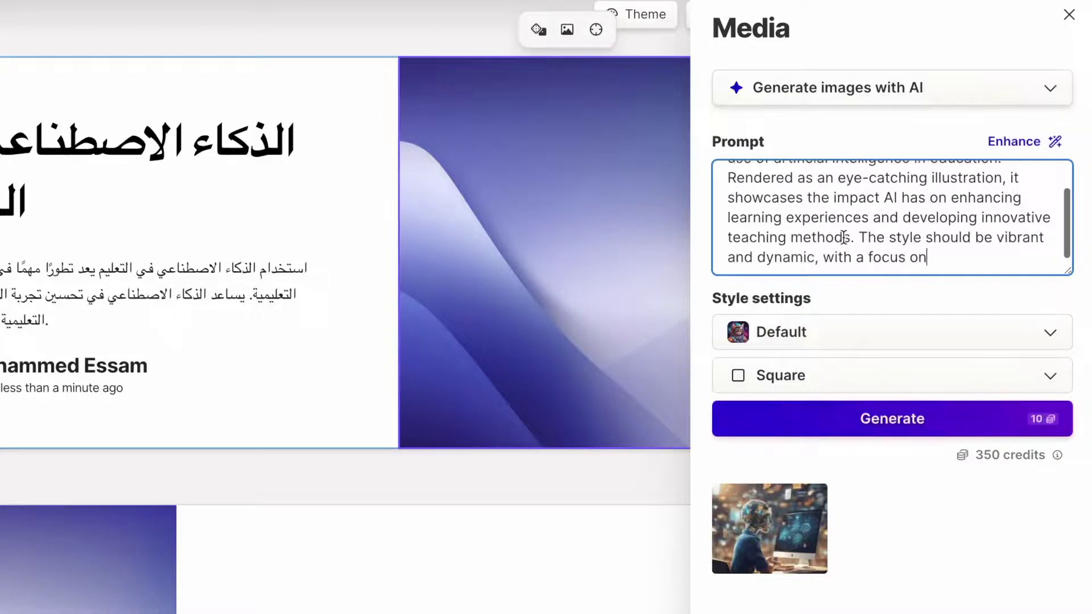
mouse_move(769, 528)
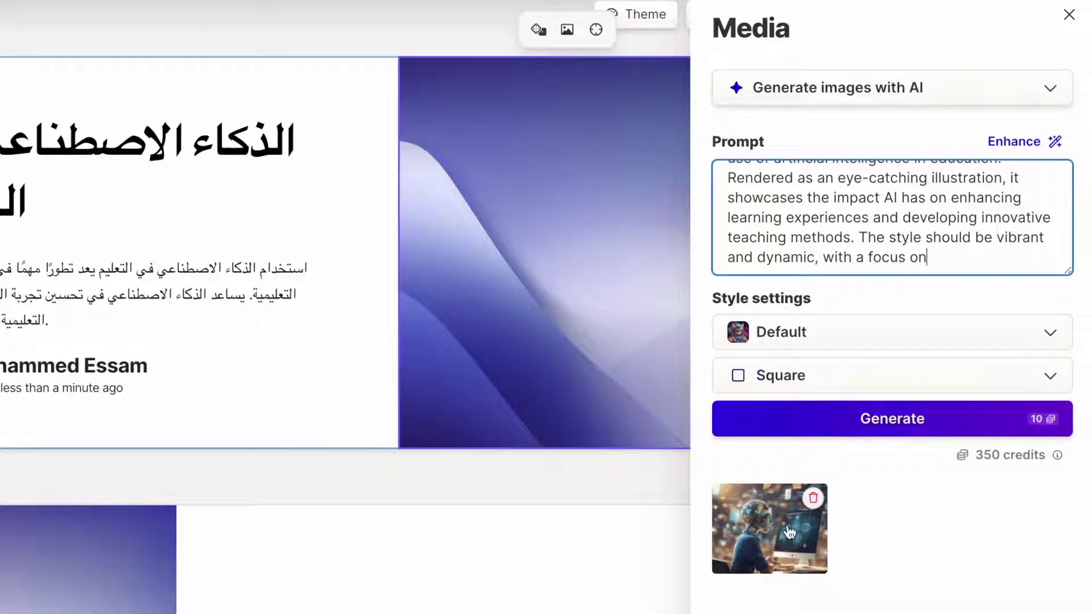
click(811, 412)
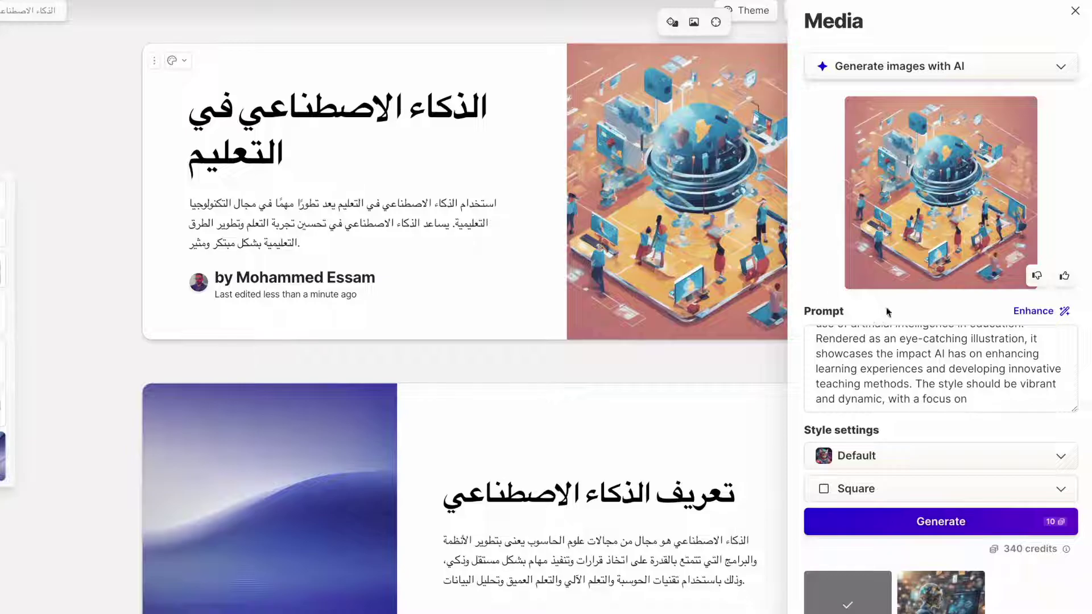
click(937, 548)
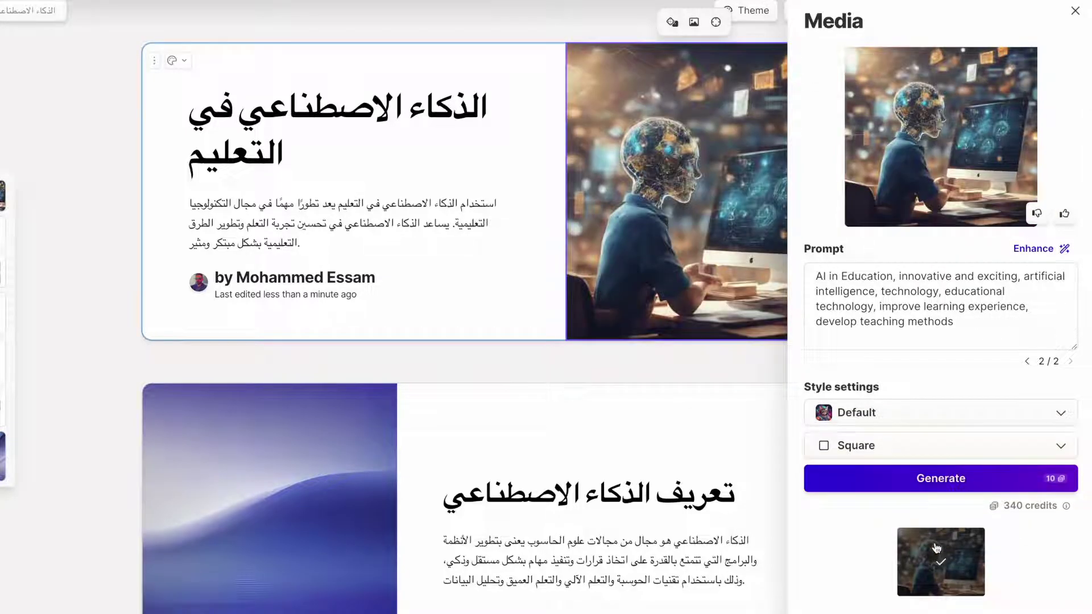
click(756, 370)
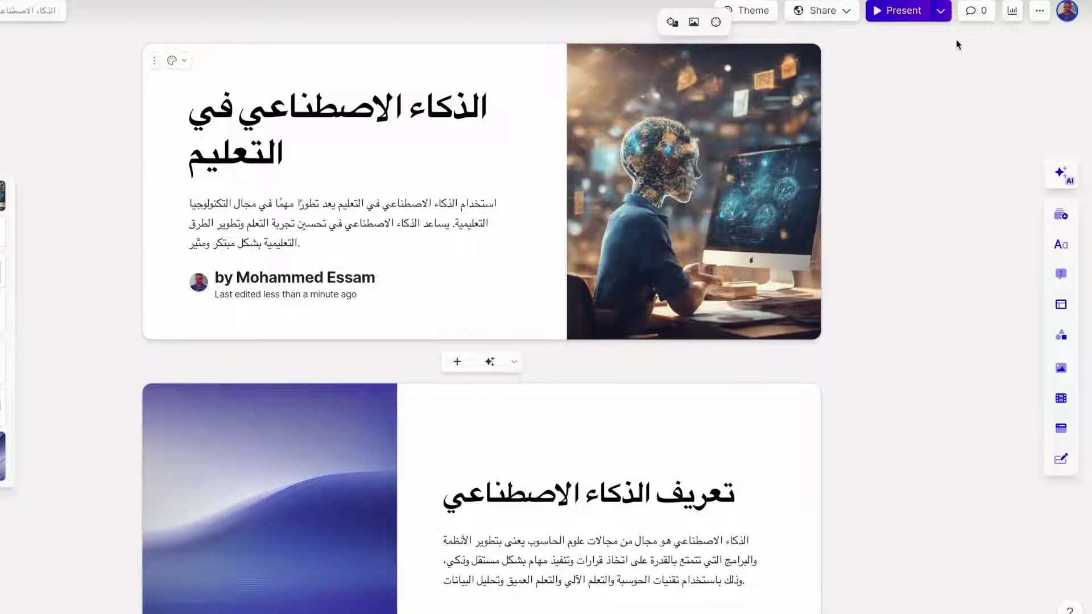
- Copy the deck's public read-only link from the Share publicly settings
click(847, 11)
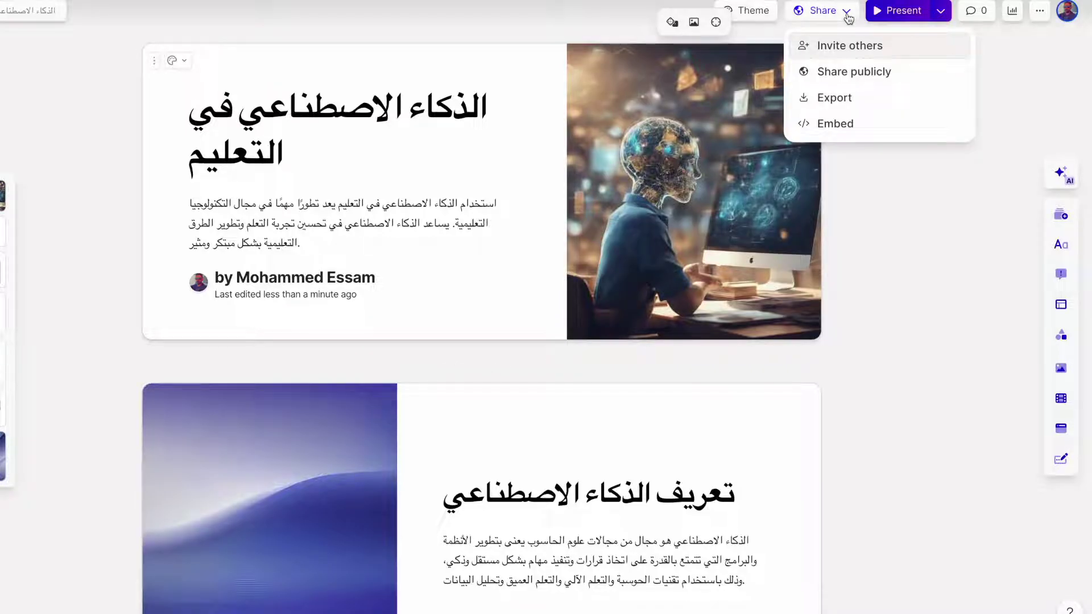
click(834, 73)
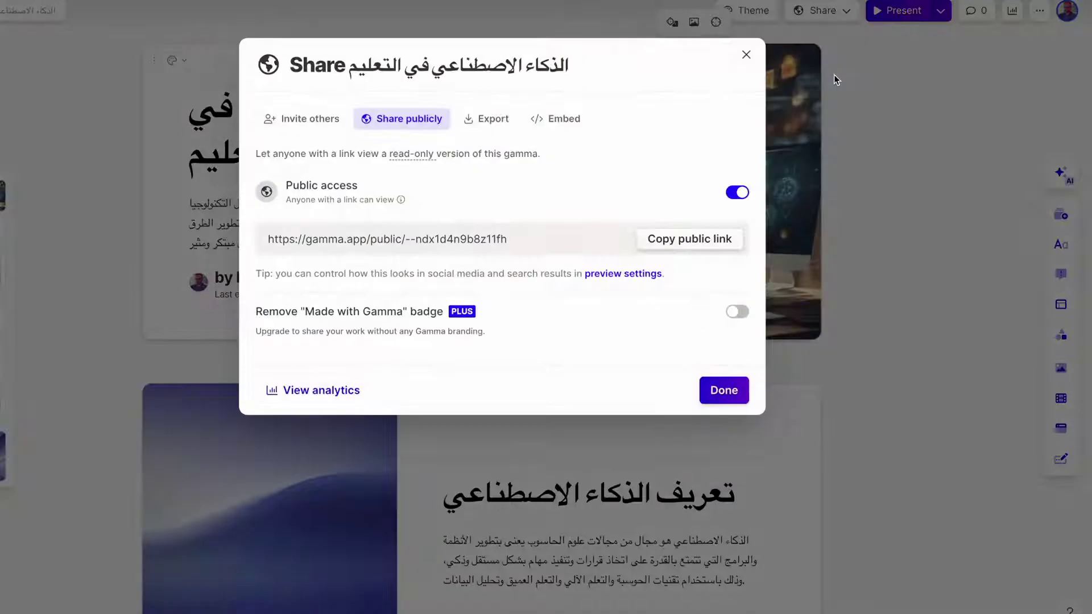
click(645, 242)
click(746, 55)
- Run through the deck in present view, then return to the editor
click(901, 10)
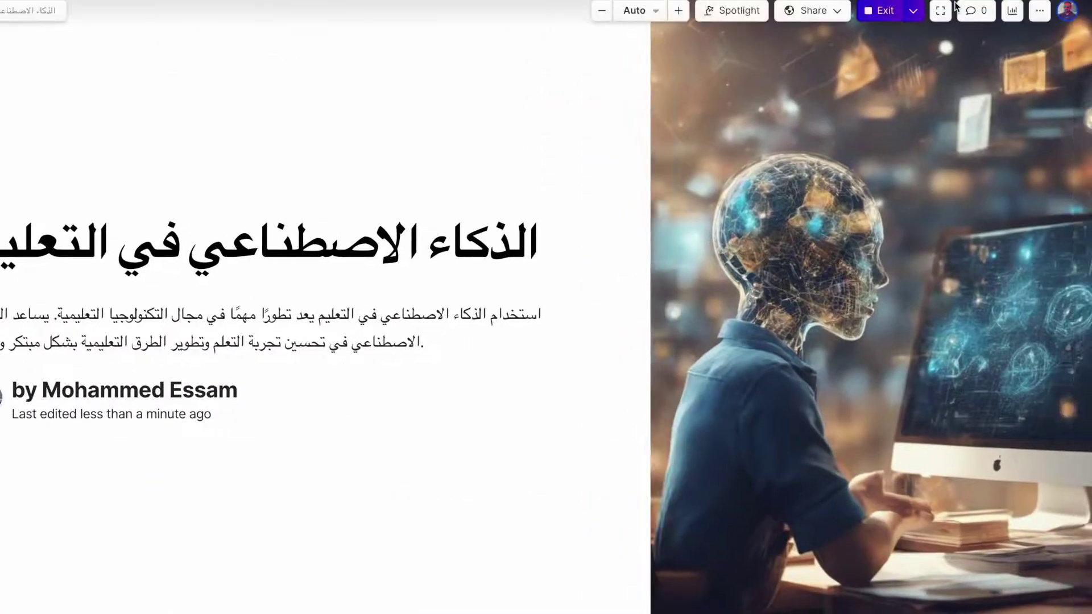
key(Right)
key(Right)
key(Right)
key(Right)
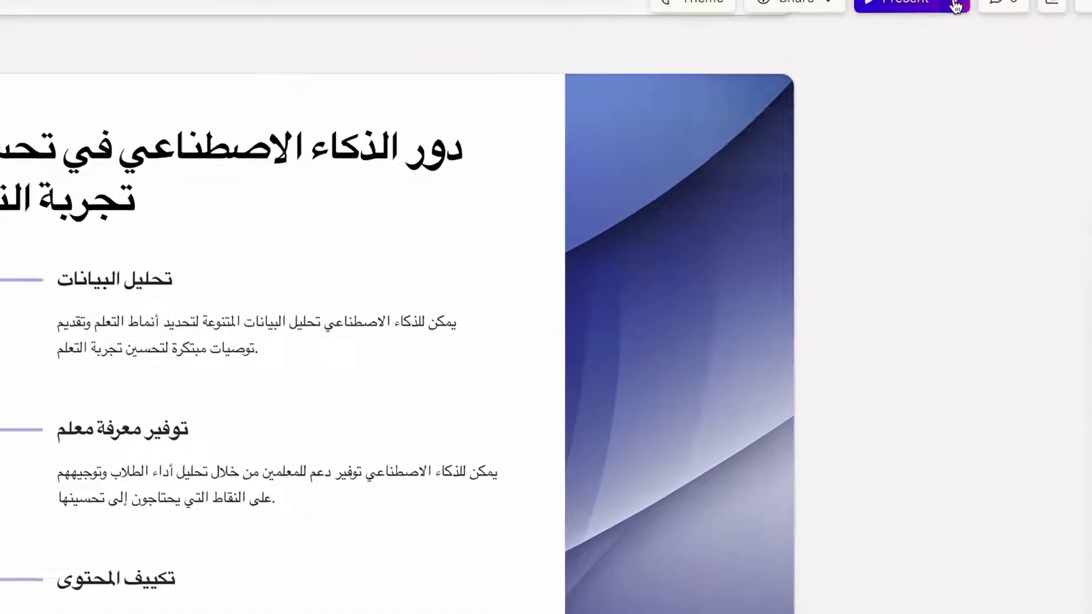
click(956, 6)
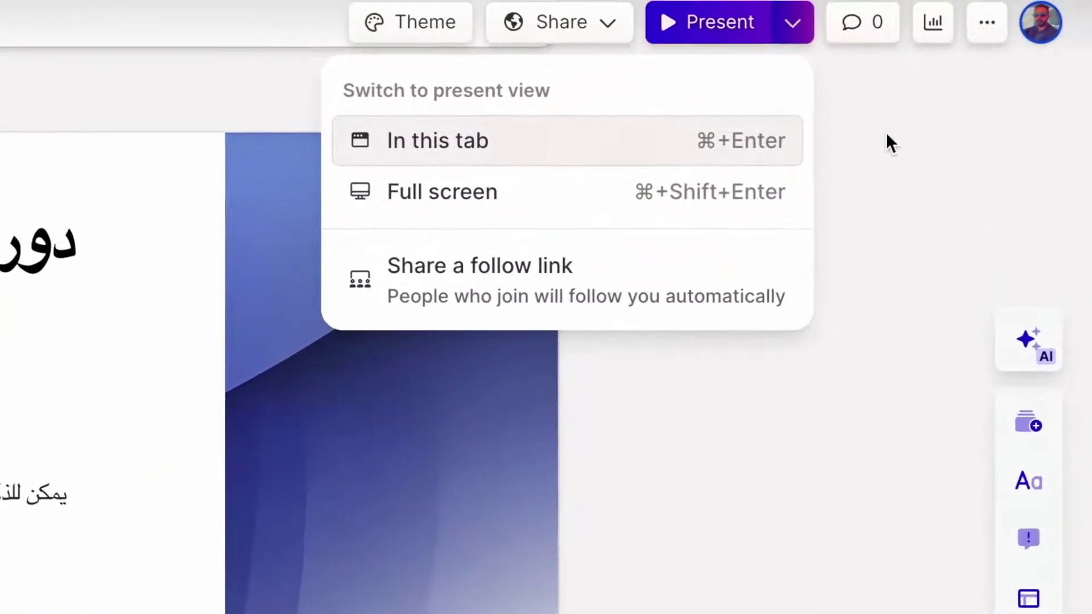
click(889, 141)
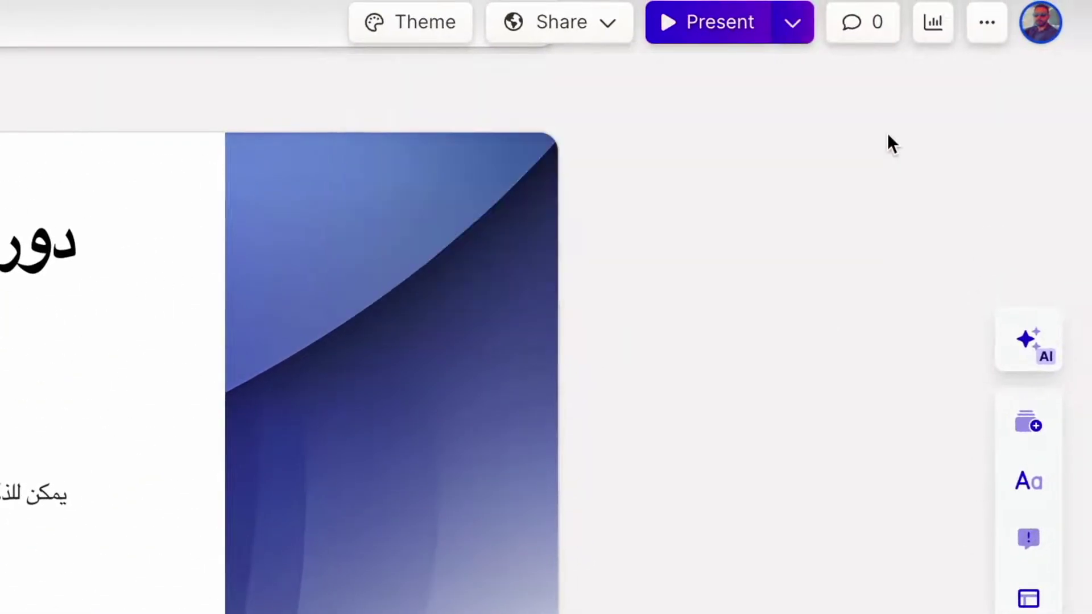
click(988, 28)
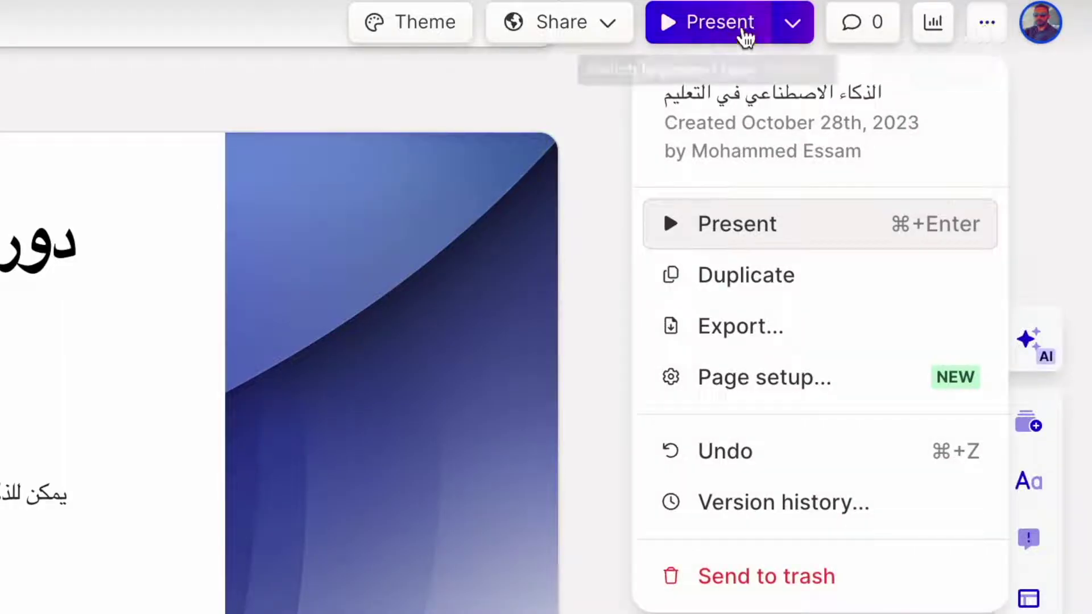
click(585, 73)
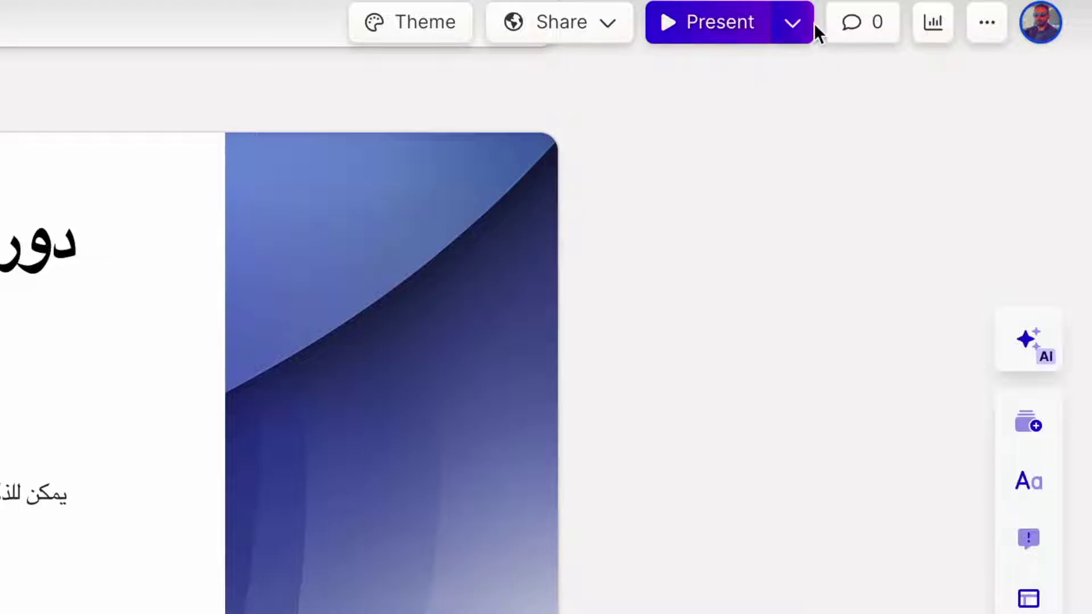
click(809, 28)
click(881, 154)
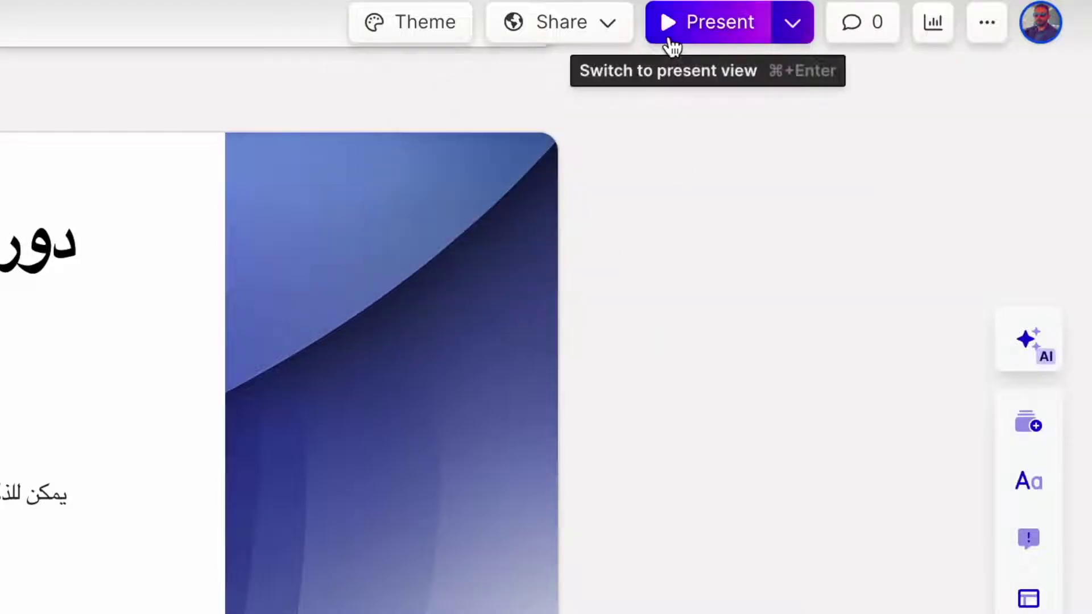
click(605, 34)
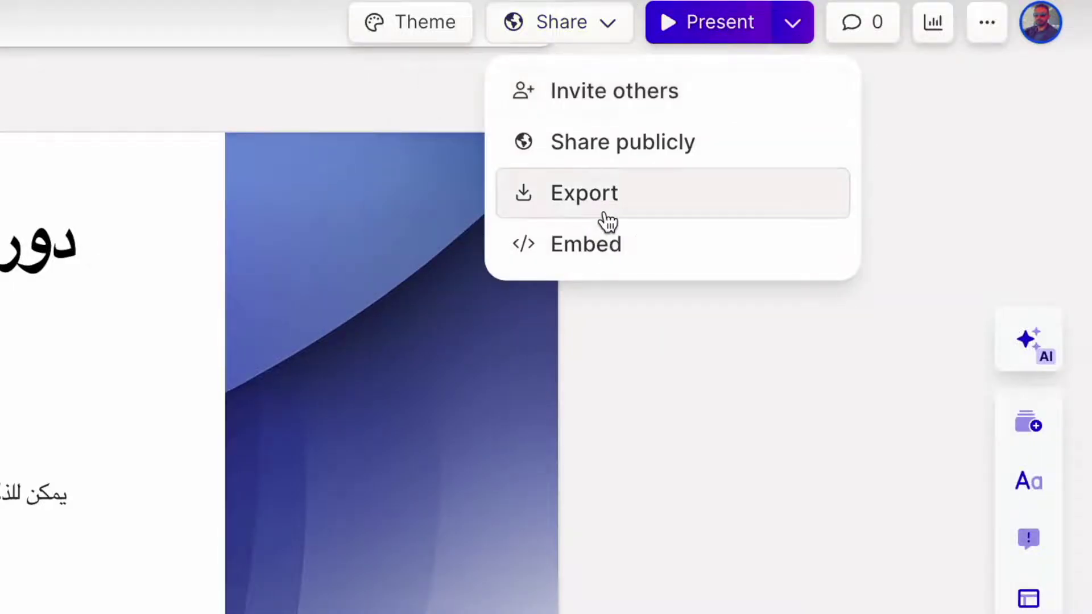
- Export the Arabic AI in Education deck with Export to PowerPoint
click(607, 208)
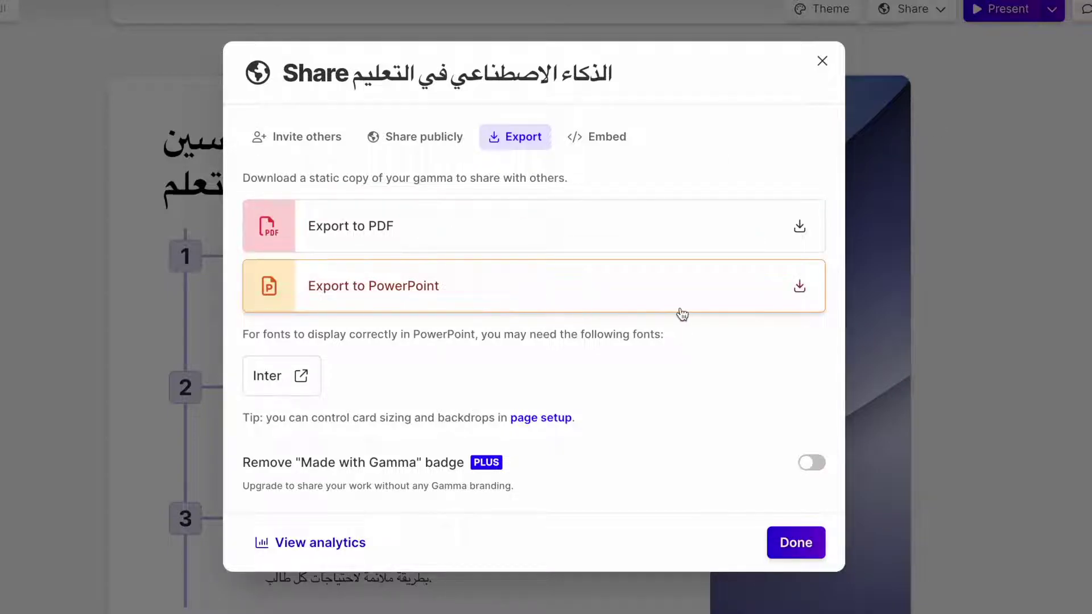
click(749, 291)
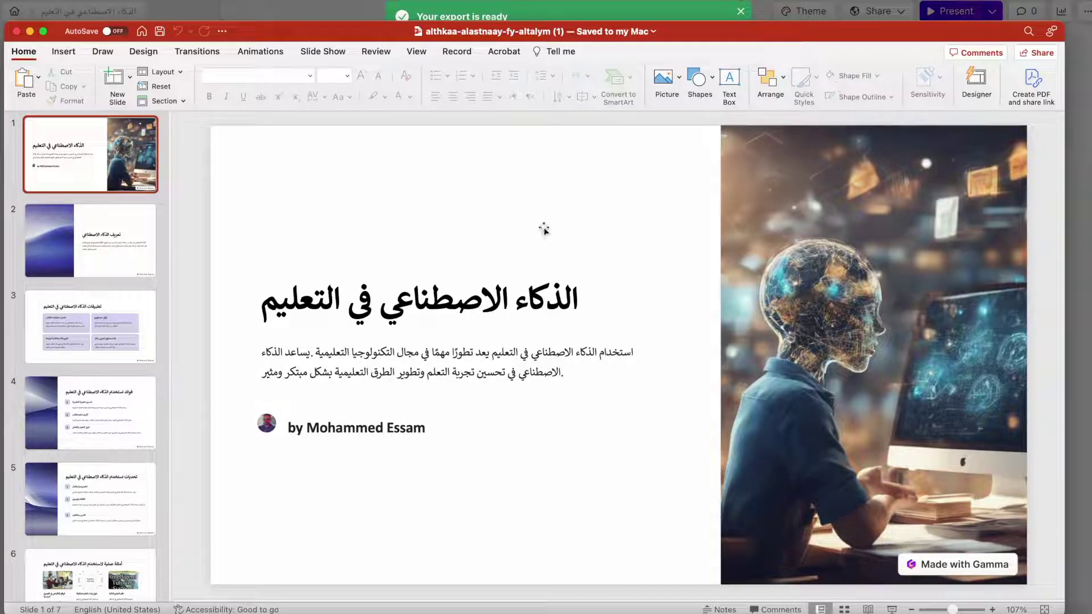
- Step through slides 2 to 5 of the exported deck, including the benefits-of-AI slide
click(90, 245)
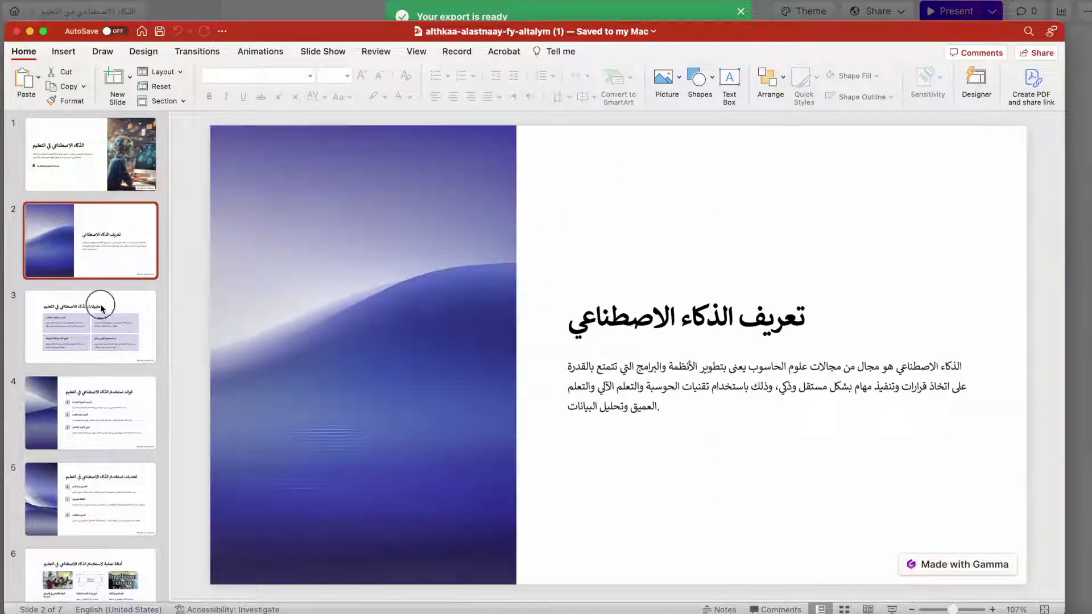
click(93, 349)
click(89, 411)
scroll(89, 411, down, 2)
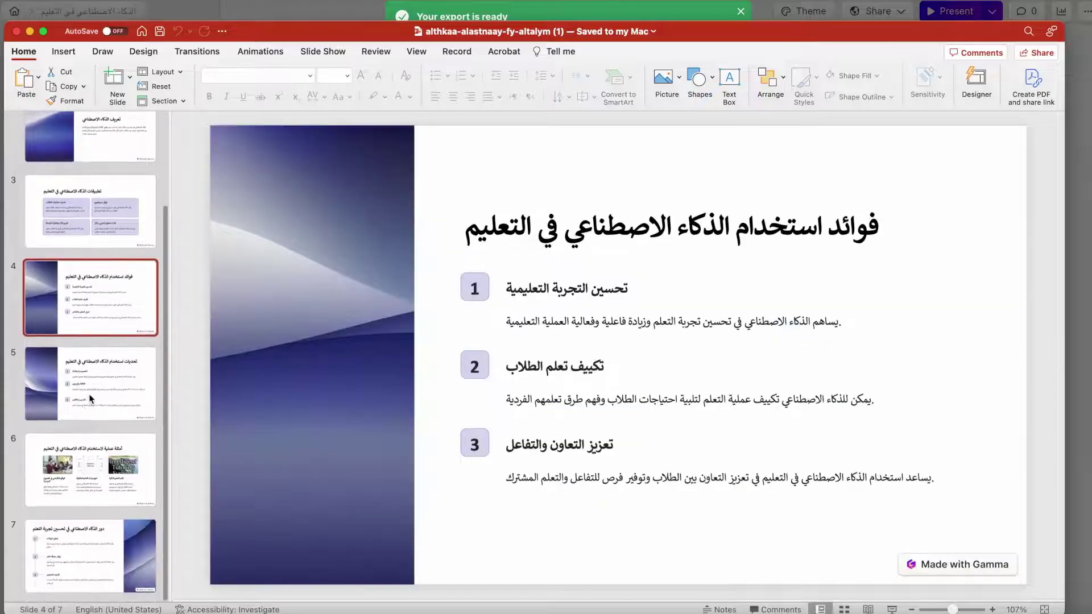
click(89, 393)
click(89, 467)
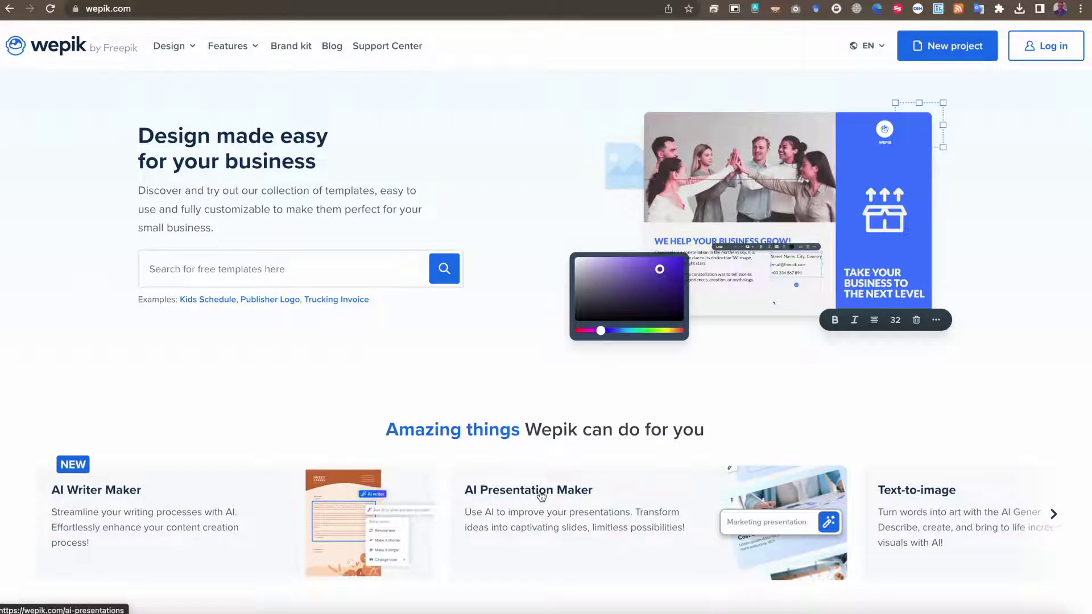
- Browse Wepik's home page templates, then switch to Freepik's AI-generated images page
scroll(540, 497, down, 4)
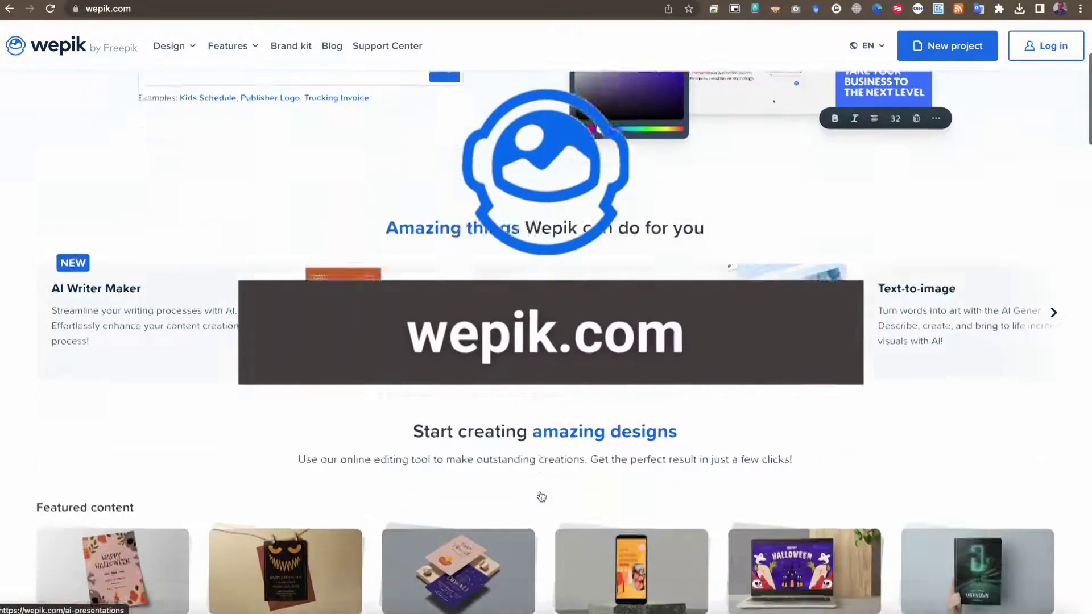
scroll(541, 496, down, 2)
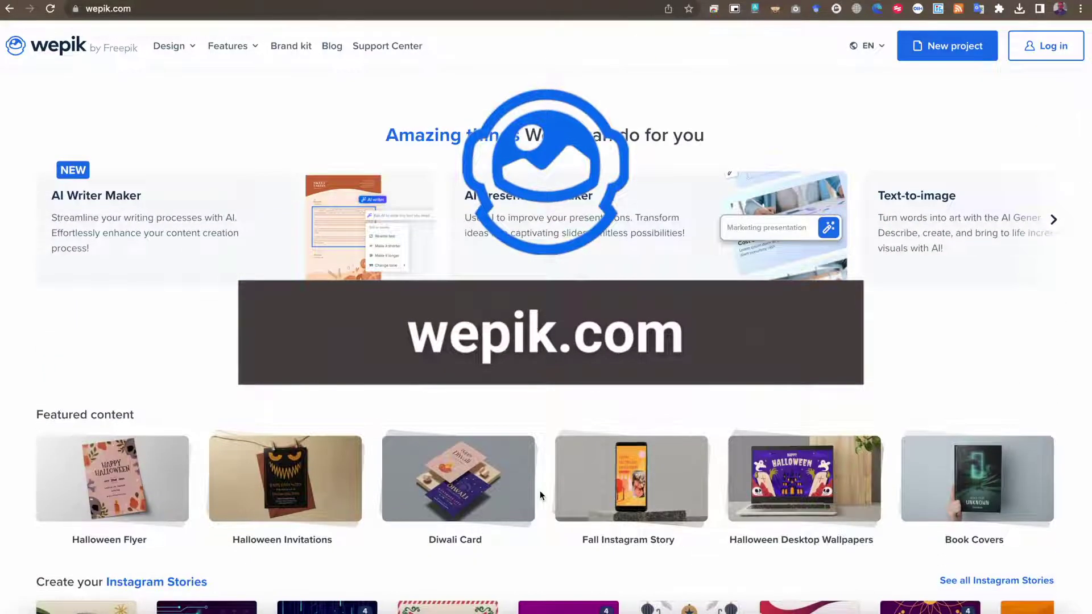
scroll(540, 495, down, 10)
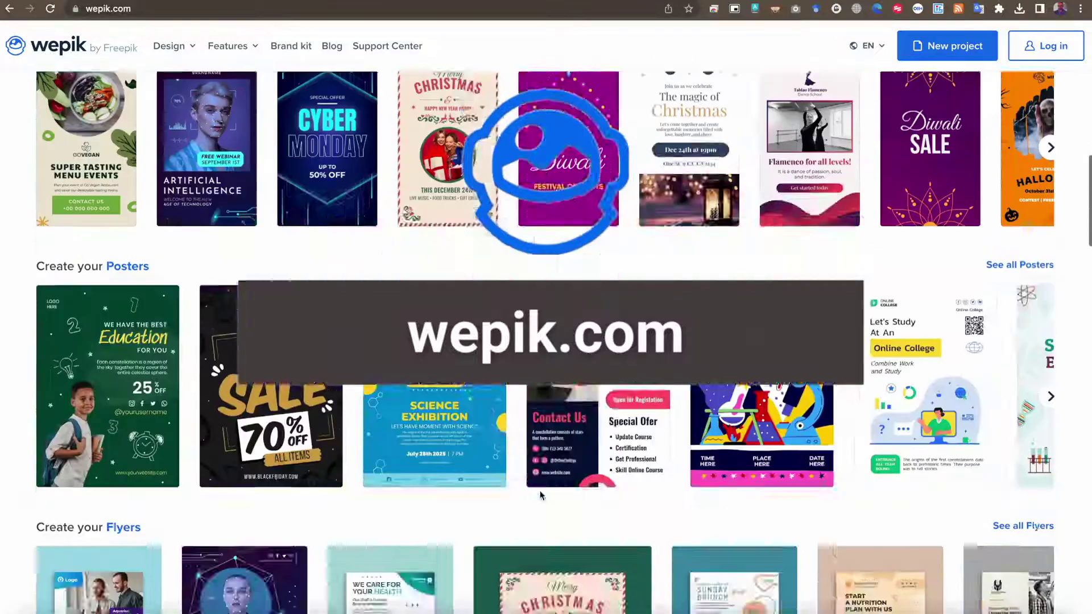
scroll(540, 494, down, 6)
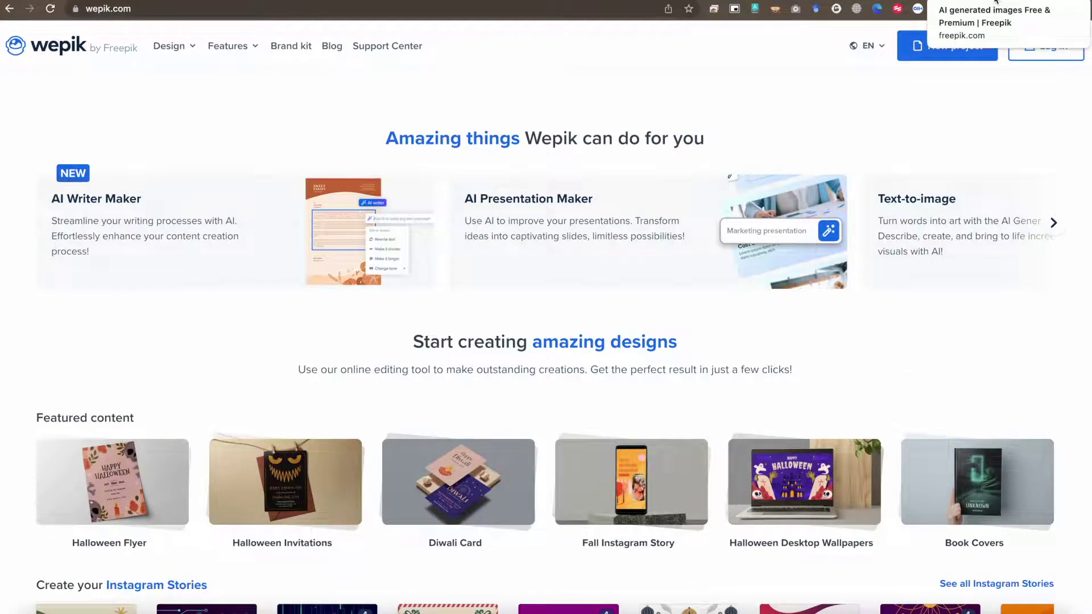
click(995, 2)
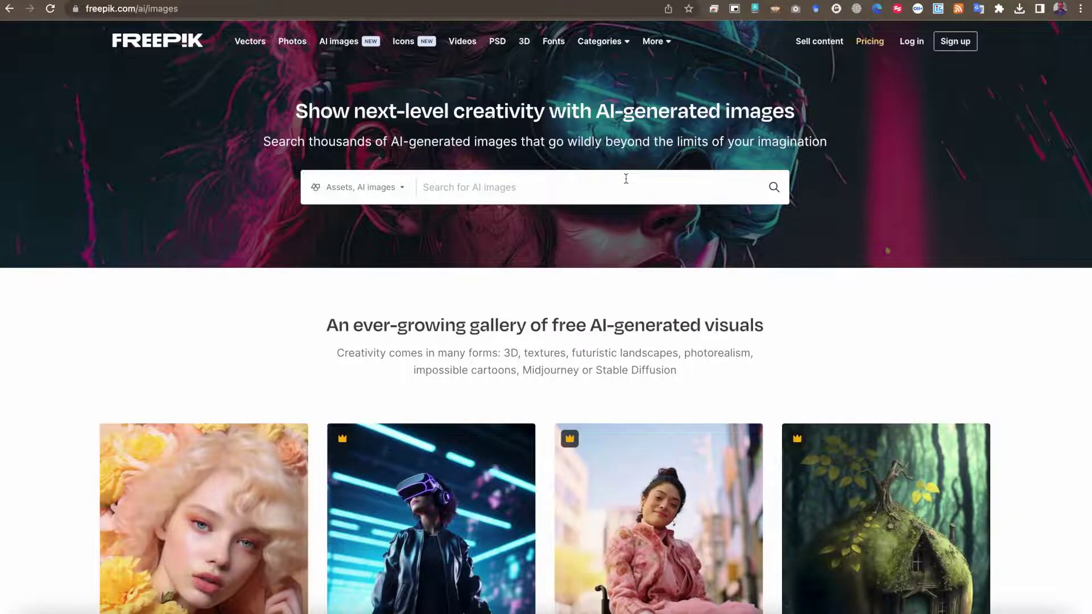
- Scroll down through the Freepik AI-generated image gallery, then back up slightly
scroll(625, 178, down, 5)
scroll(627, 181, down, 2)
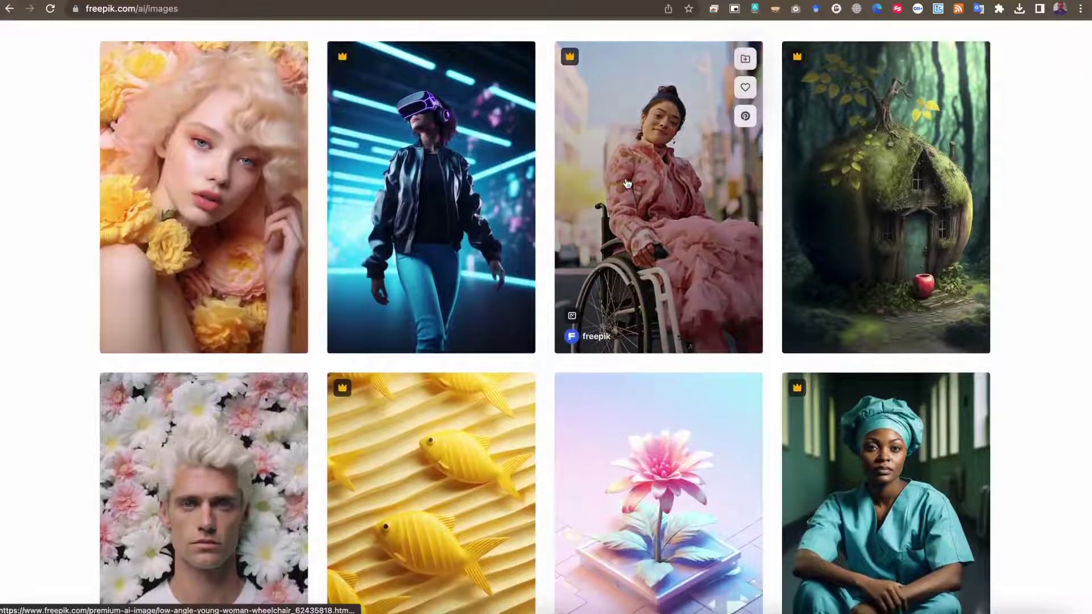
scroll(627, 182, down, 5)
scroll(626, 182, down, 3)
scroll(568, 171, up, 15)
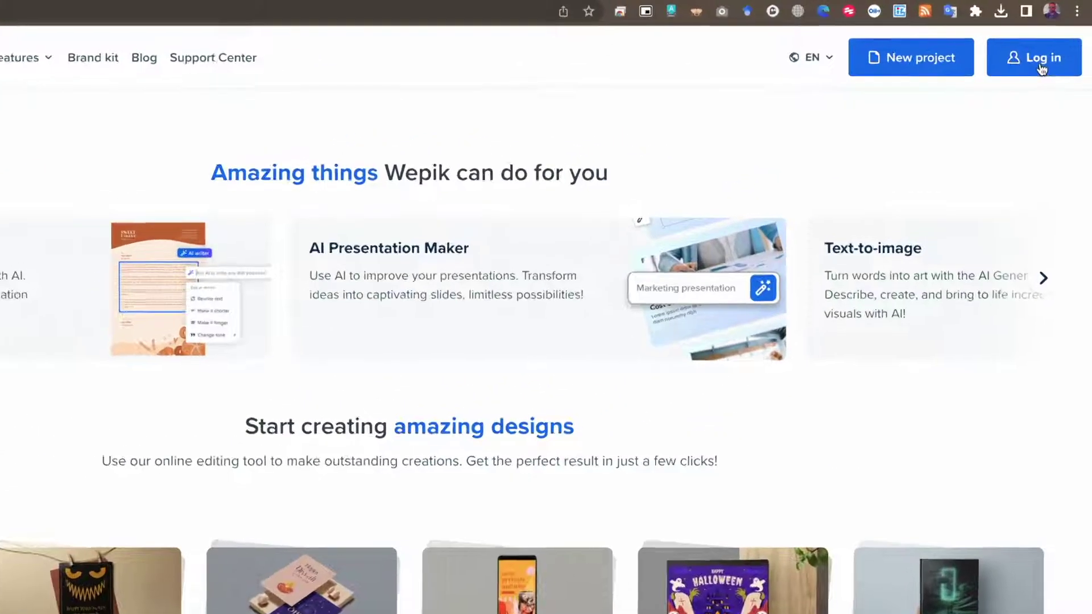
- Log in to Wepik with the Google account
click(1049, 52)
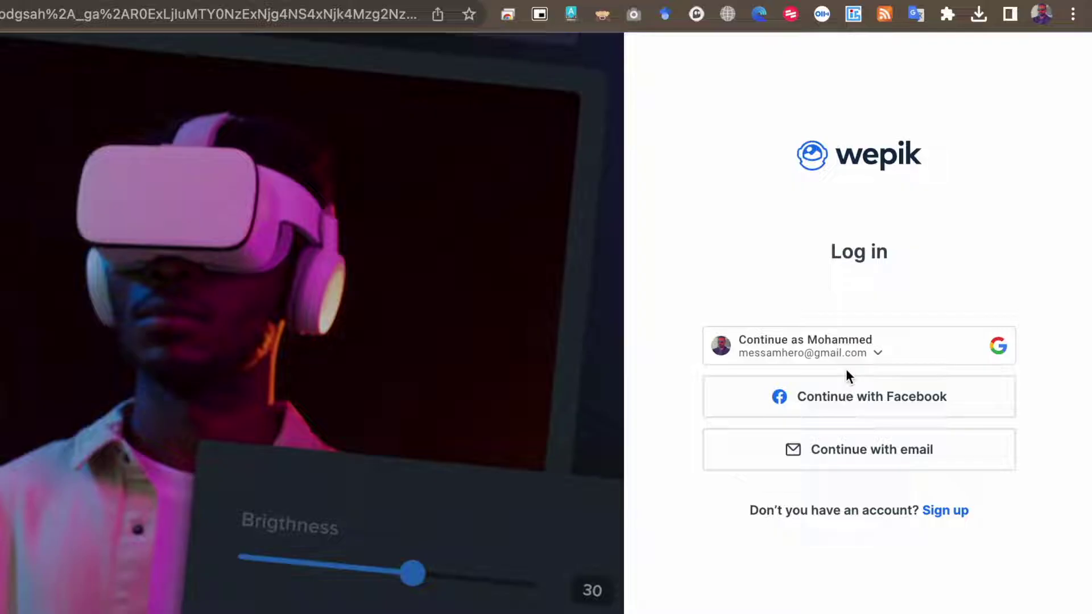
click(832, 361)
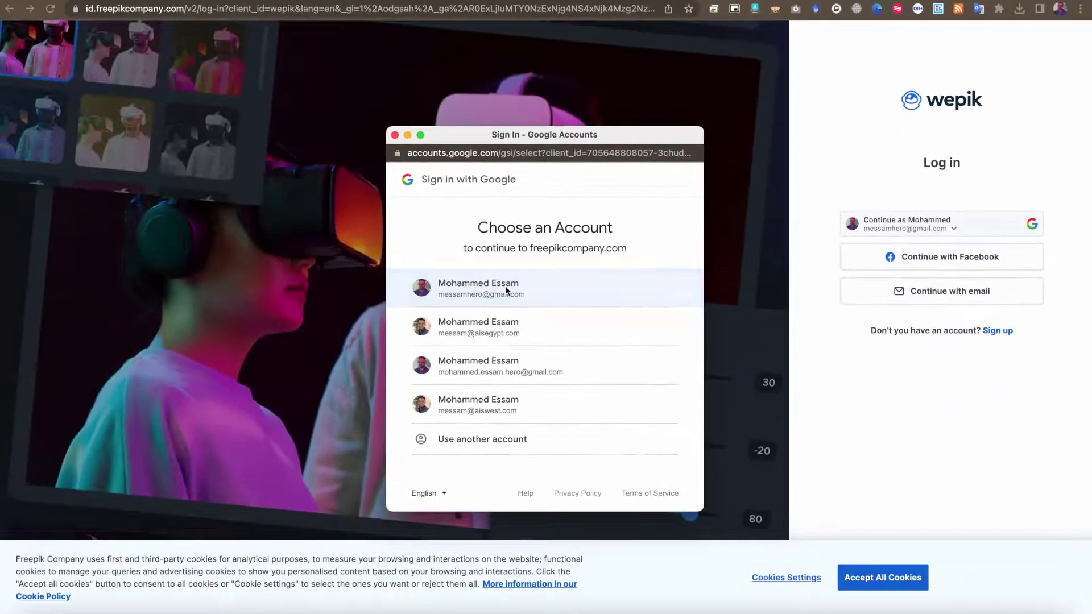
click(455, 316)
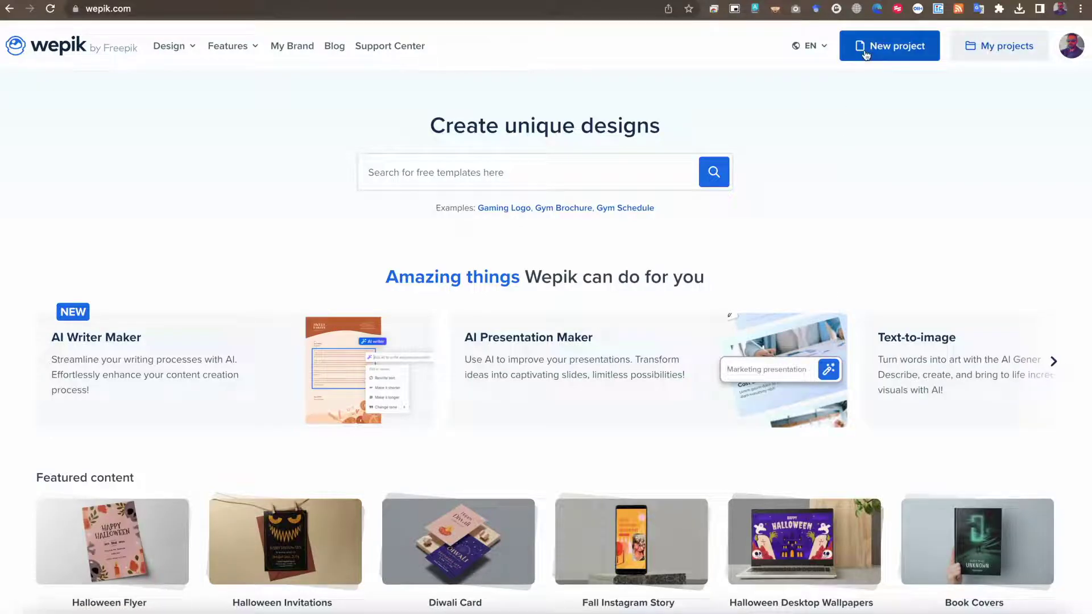
- Start a new deck from Features > AI Presentation Maker > Get started
click(252, 49)
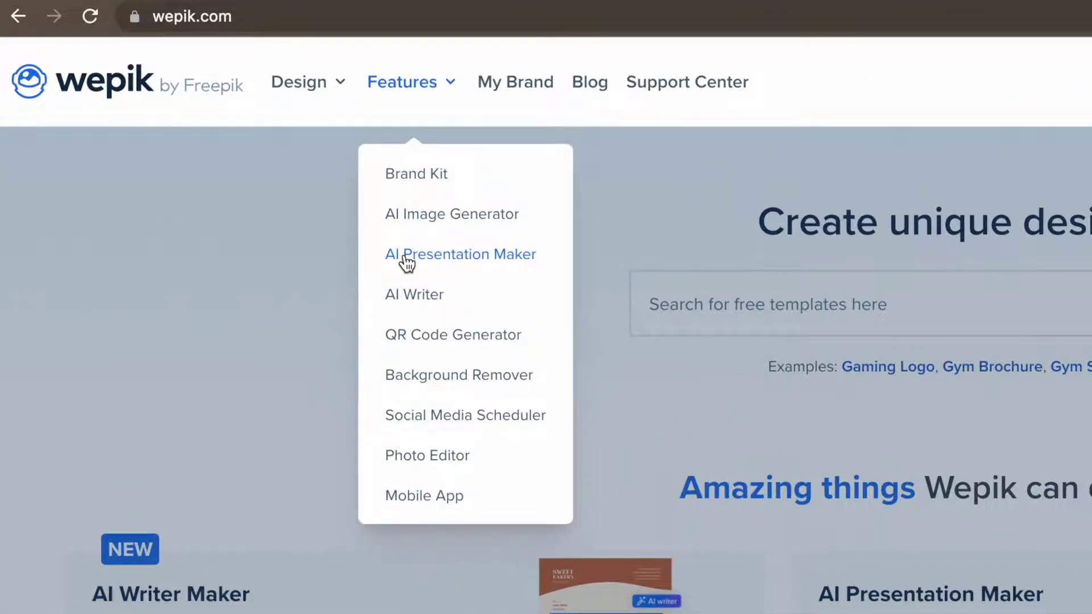
click(406, 259)
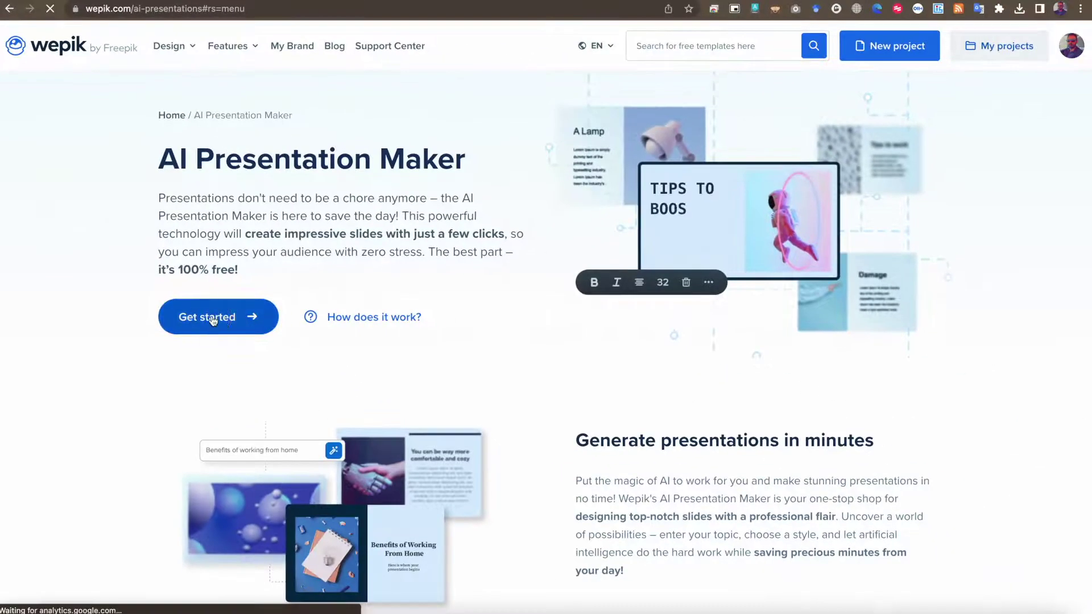
click(213, 318)
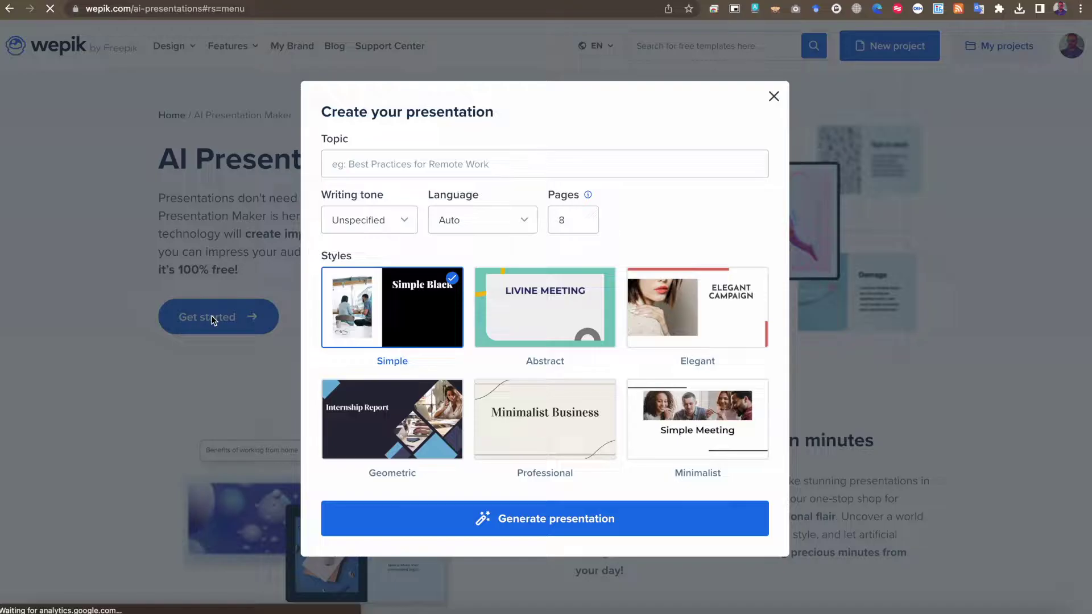
- Enter the topic 'AI in Education', with a Professional writing tone and English language
click(414, 166)
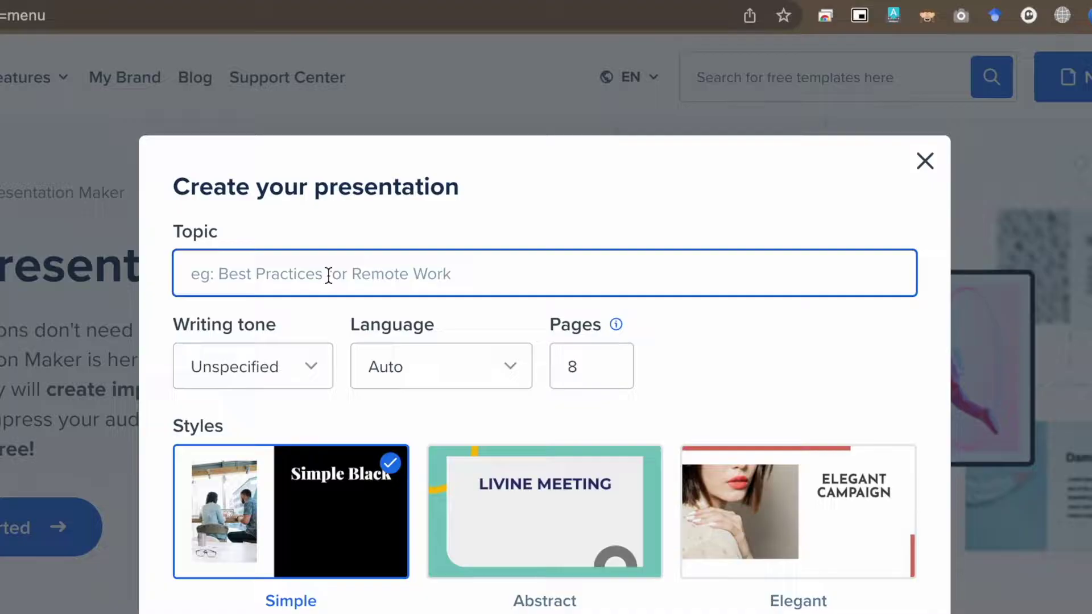
text(AI)
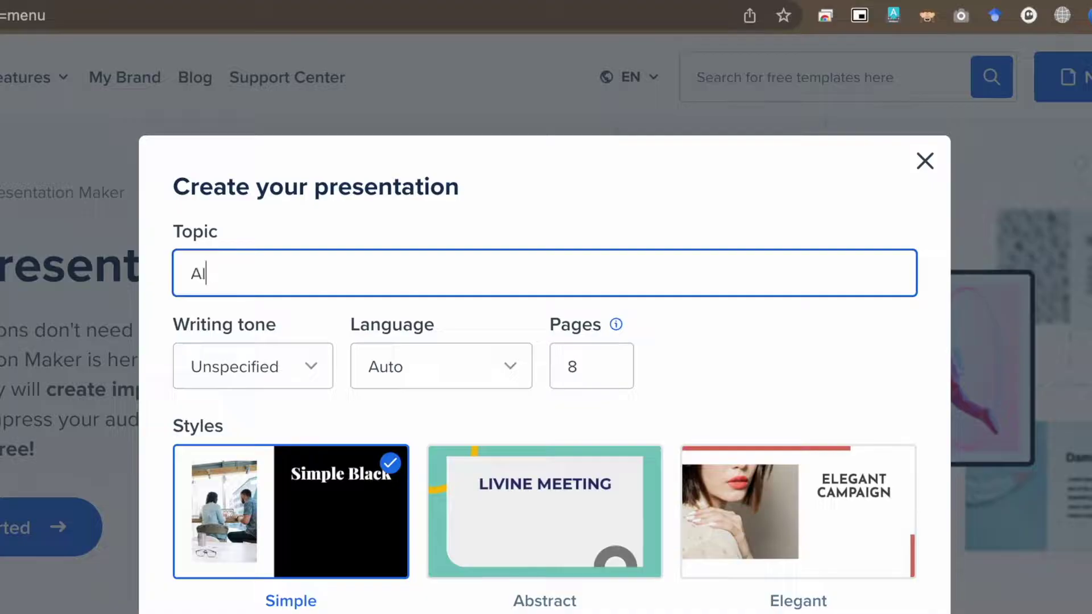
text( in Education)
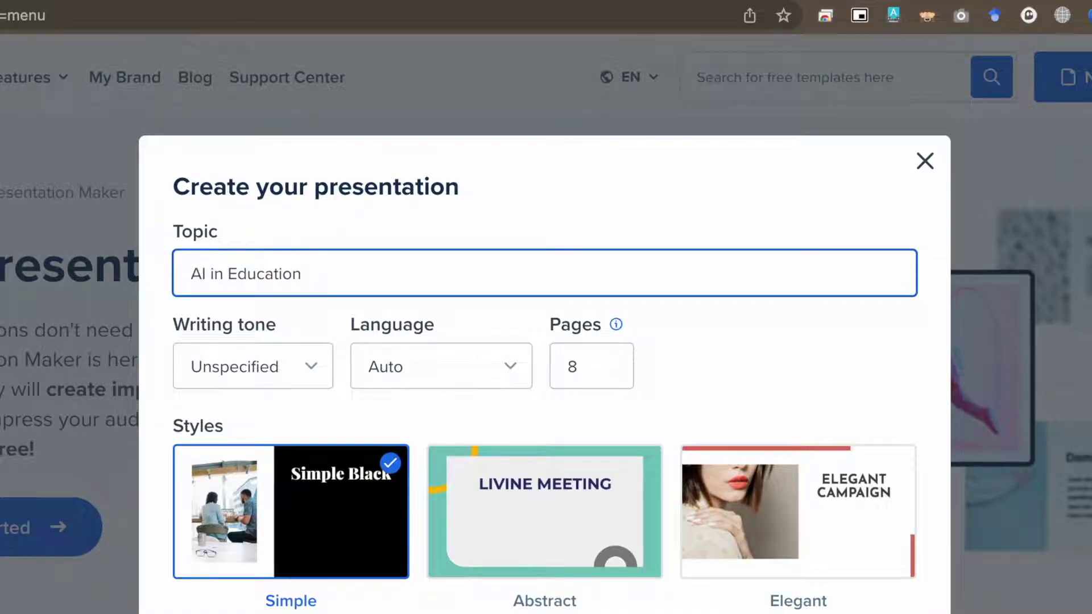
click(303, 367)
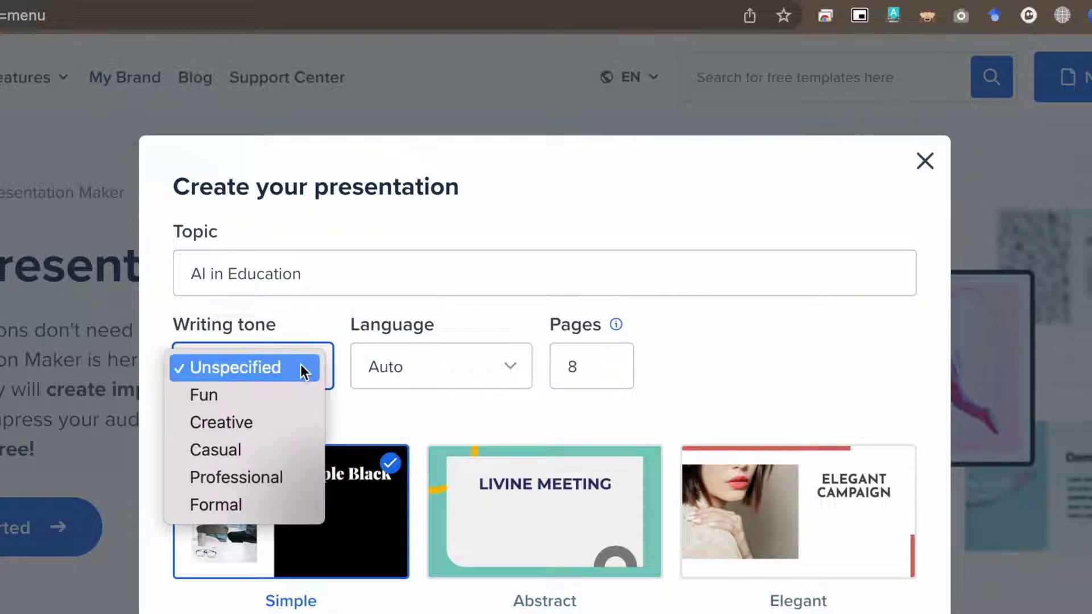
click(257, 478)
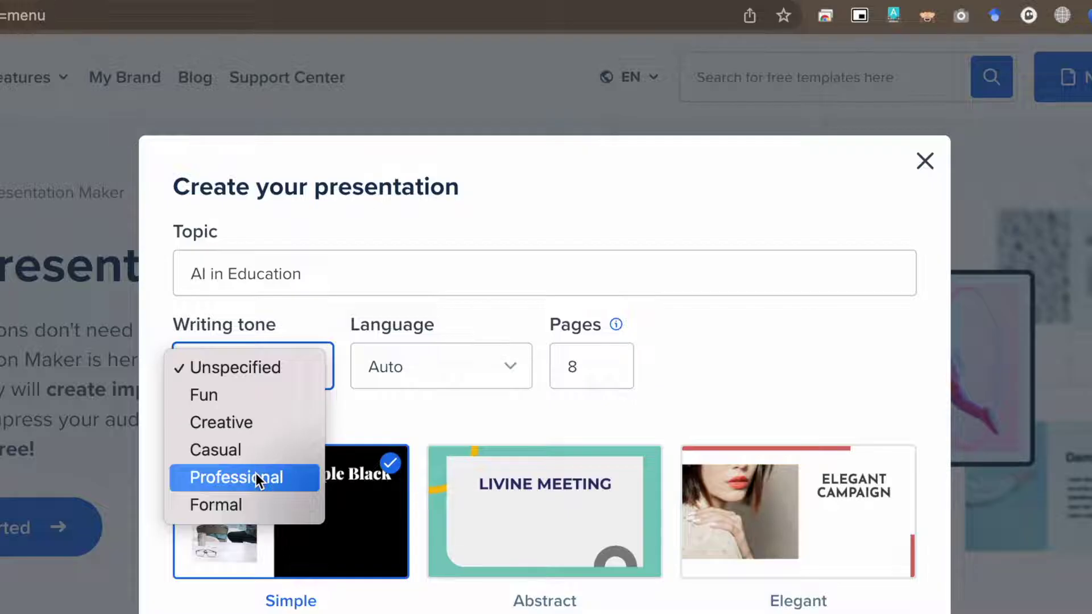
click(509, 367)
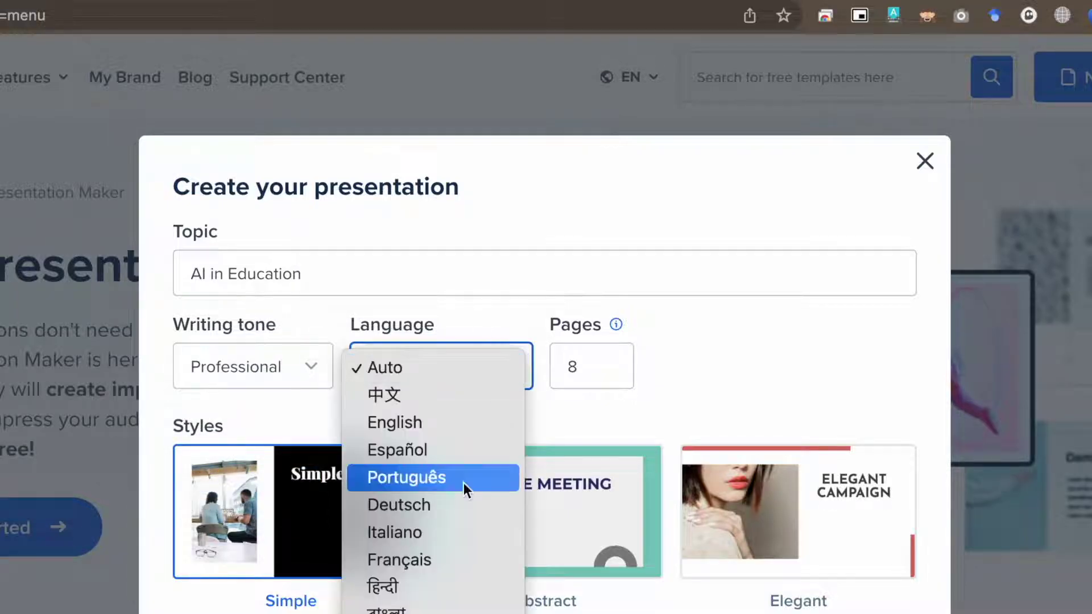
scroll(455, 512, down, 2)
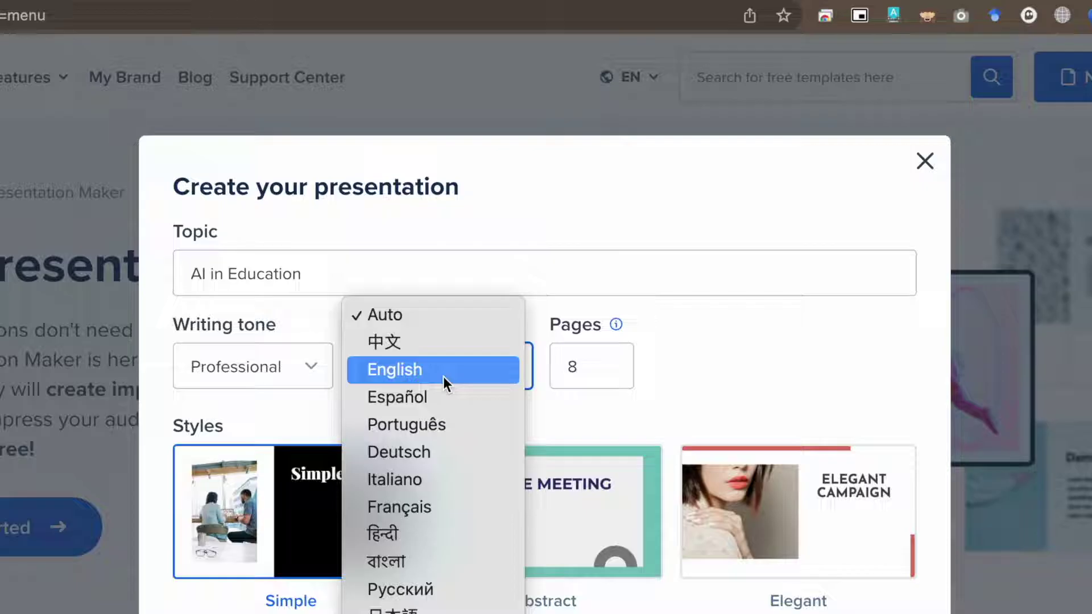
click(443, 369)
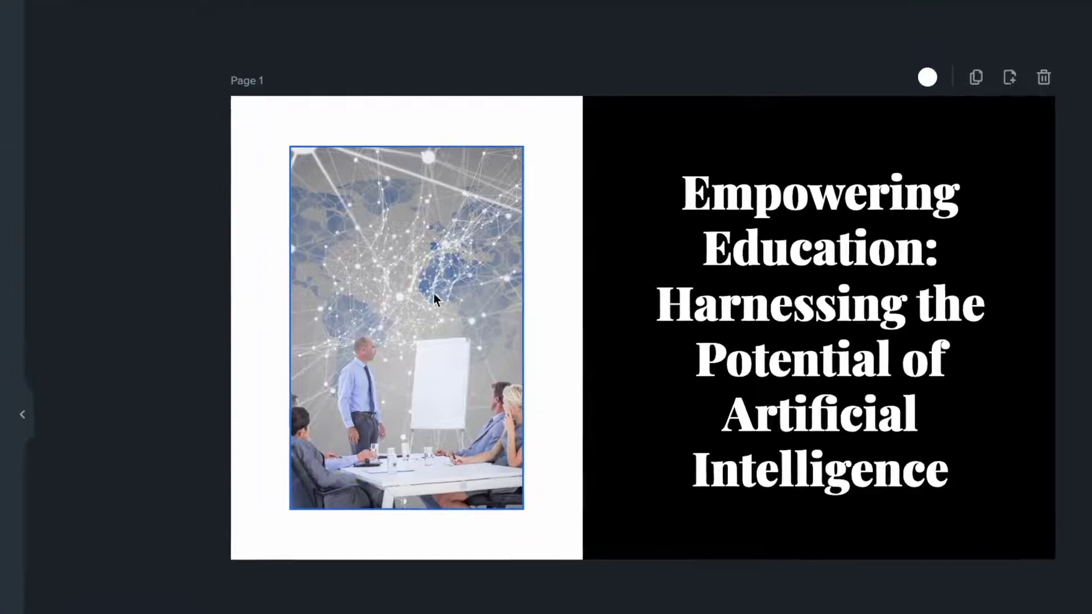
- Select the title-page photo and browse Select media for a replacement, then close it
click(415, 315)
click(728, 346)
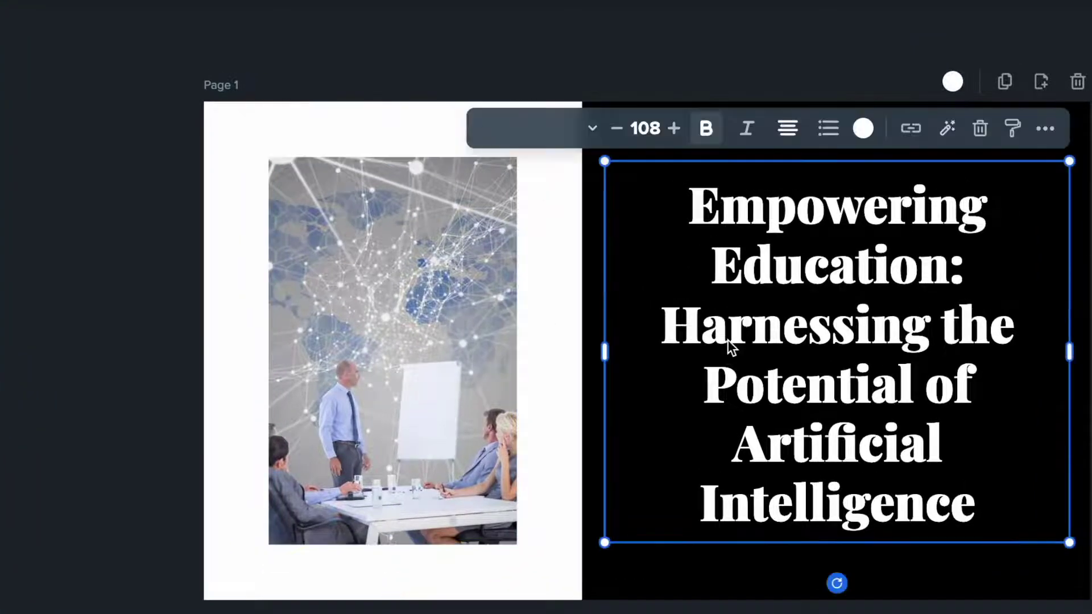
click(407, 314)
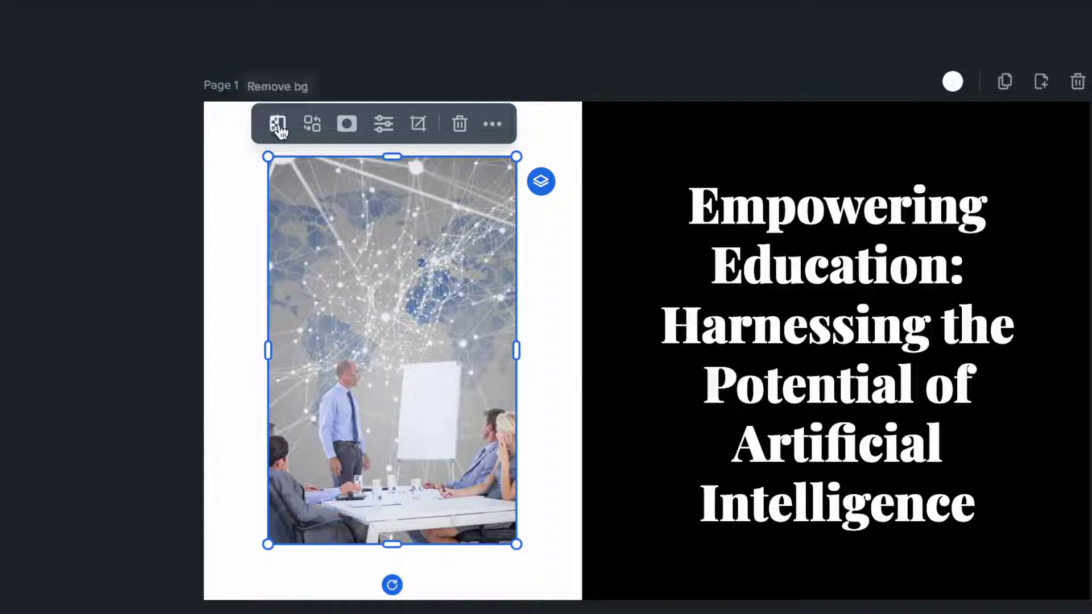
click(312, 126)
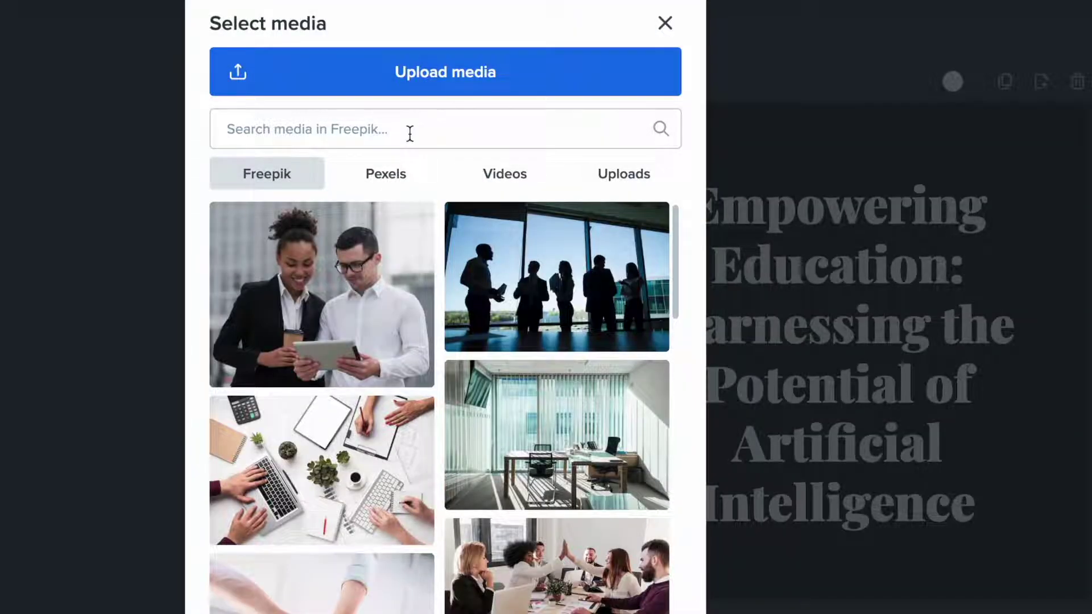
click(369, 132)
click(668, 18)
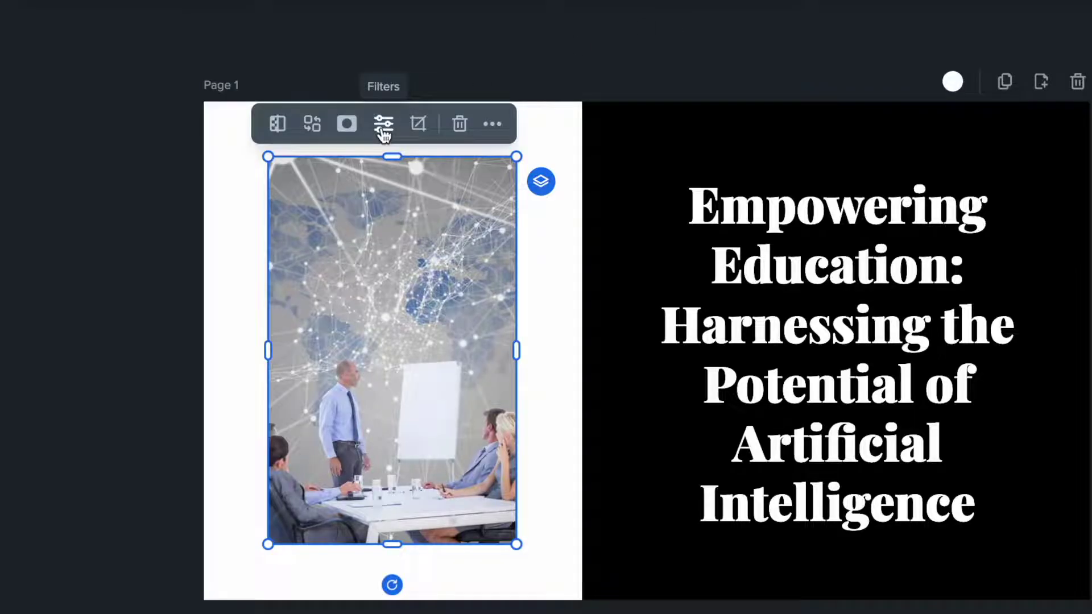
- Shorten the title to 'Harnessing AI for Education' with AI writer's Make it shorter
click(855, 359)
double_click(855, 359)
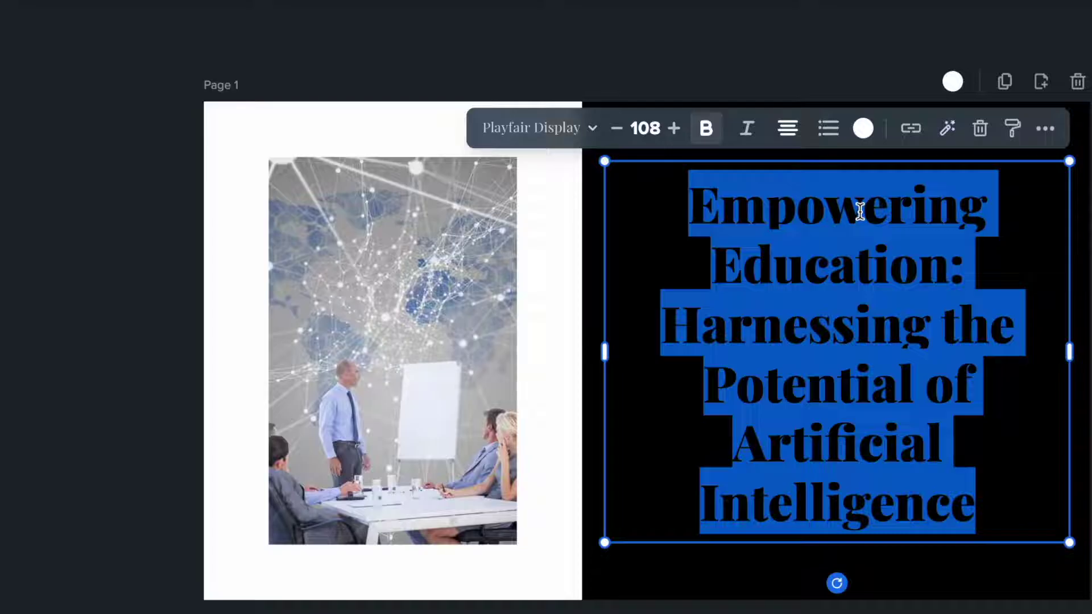
click(947, 142)
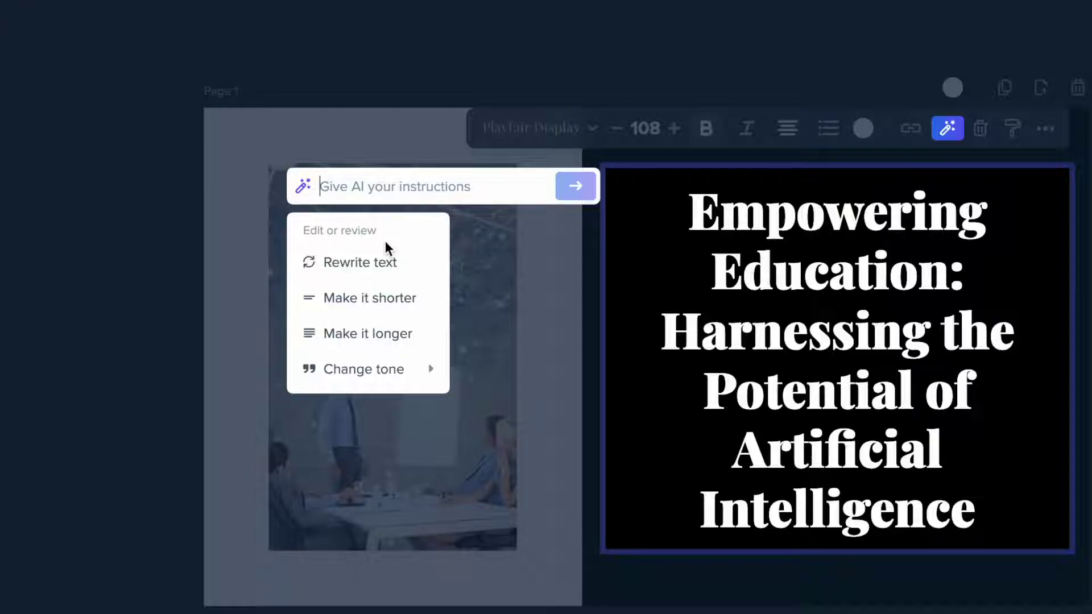
click(374, 298)
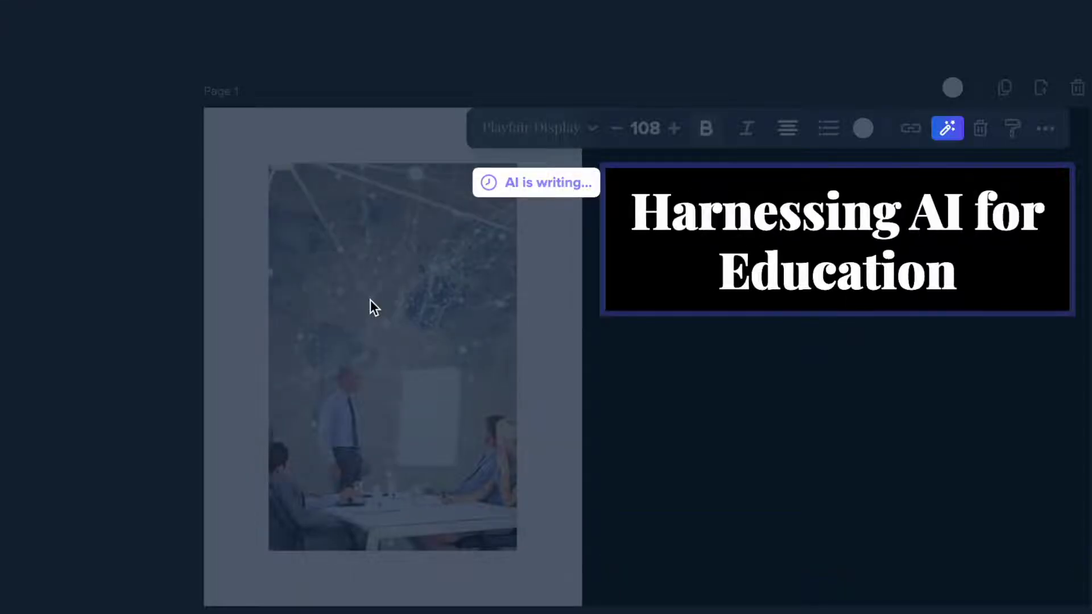
click(760, 341)
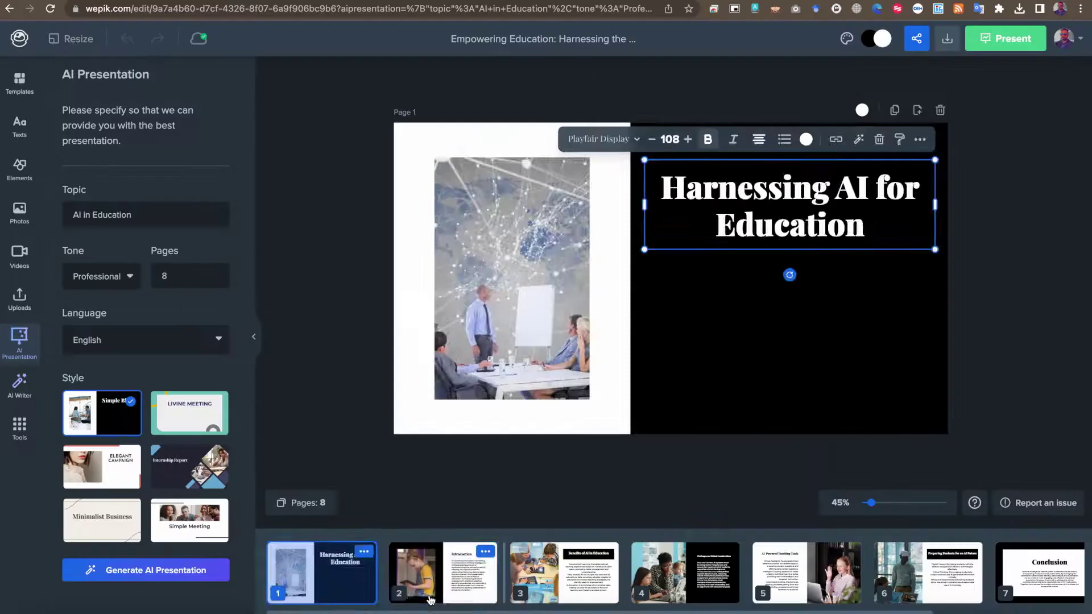
click(430, 600)
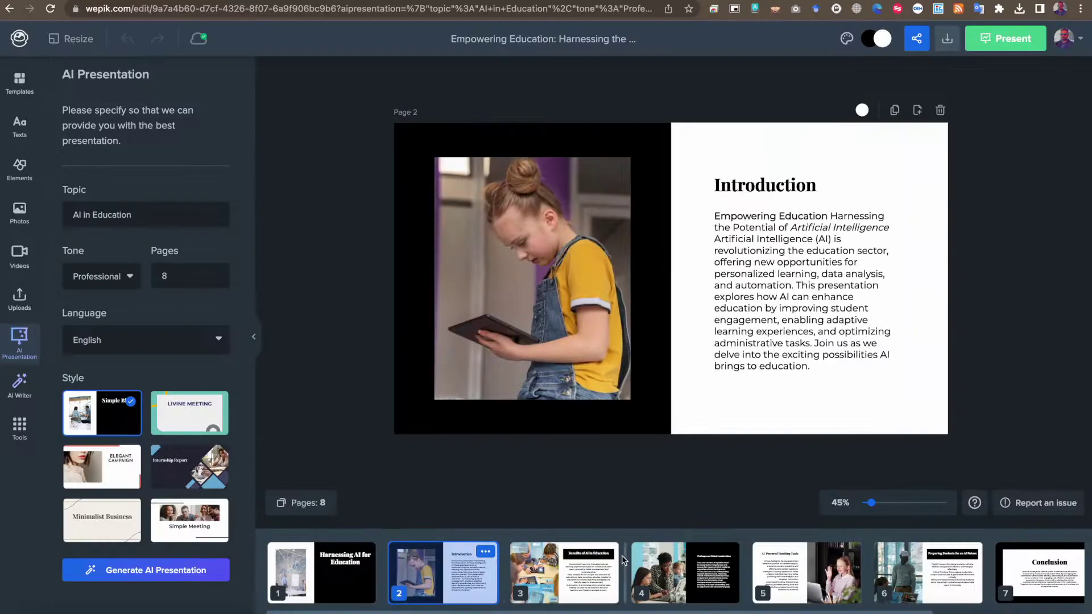
- Browse the slide thumbnails and preview the deck full screen
click(587, 579)
click(360, 571)
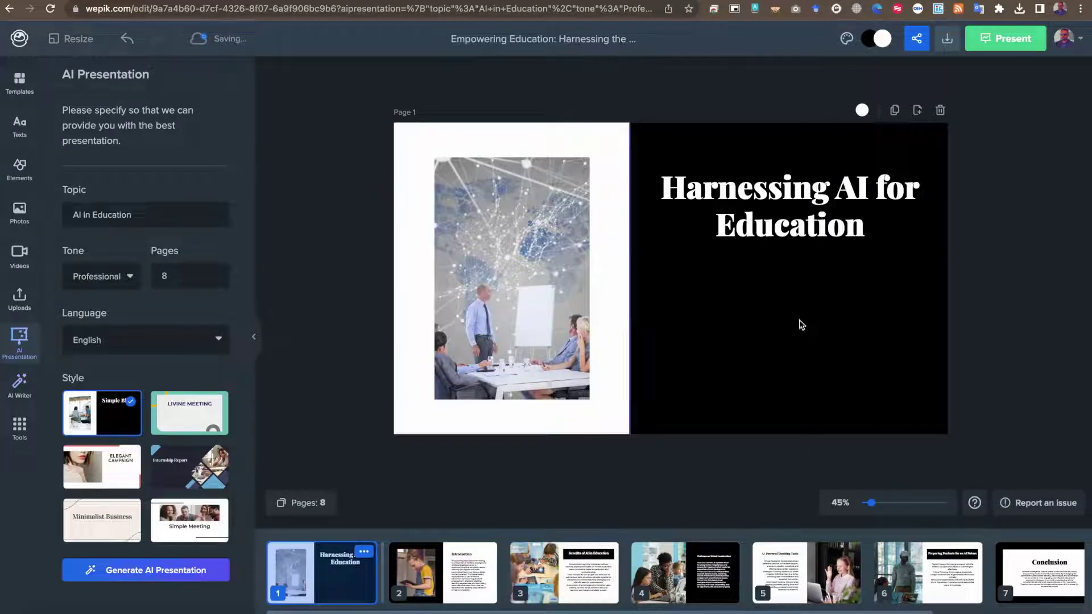
click(994, 41)
key(Right)
key(Right)
key(Right)
key(Right)
key(Right)
key(Escape)
- Check the download options, then copy the deck's Send Link share link
click(947, 38)
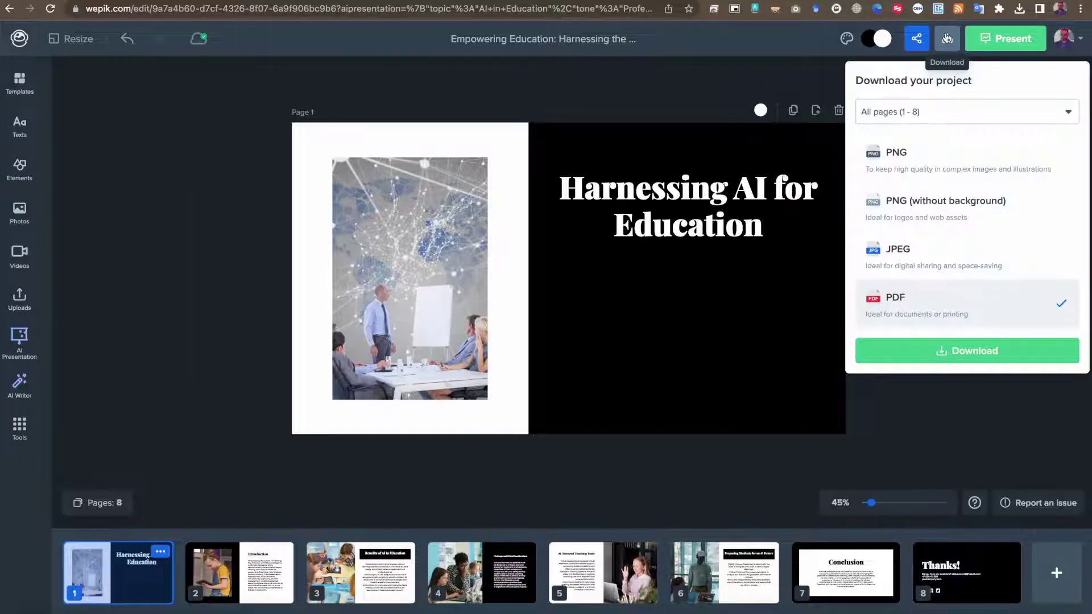
click(906, 432)
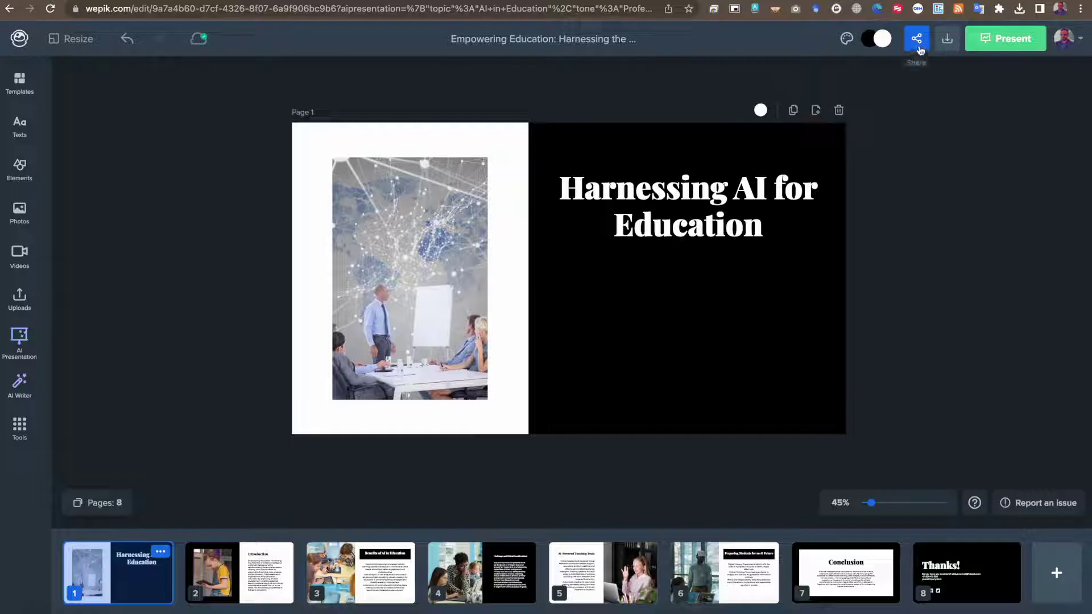
click(917, 38)
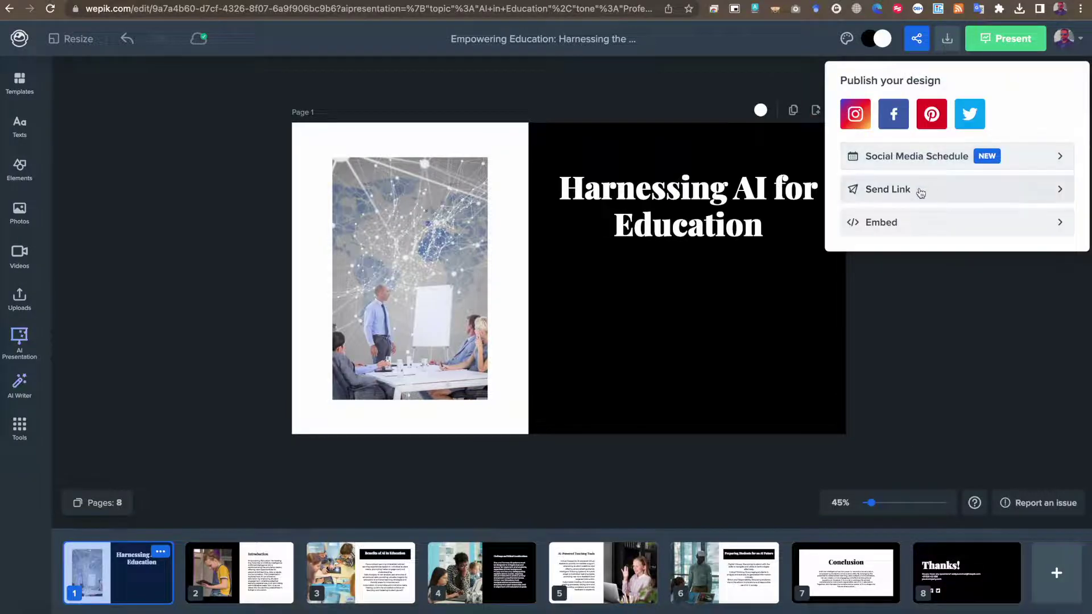
click(966, 190)
click(946, 146)
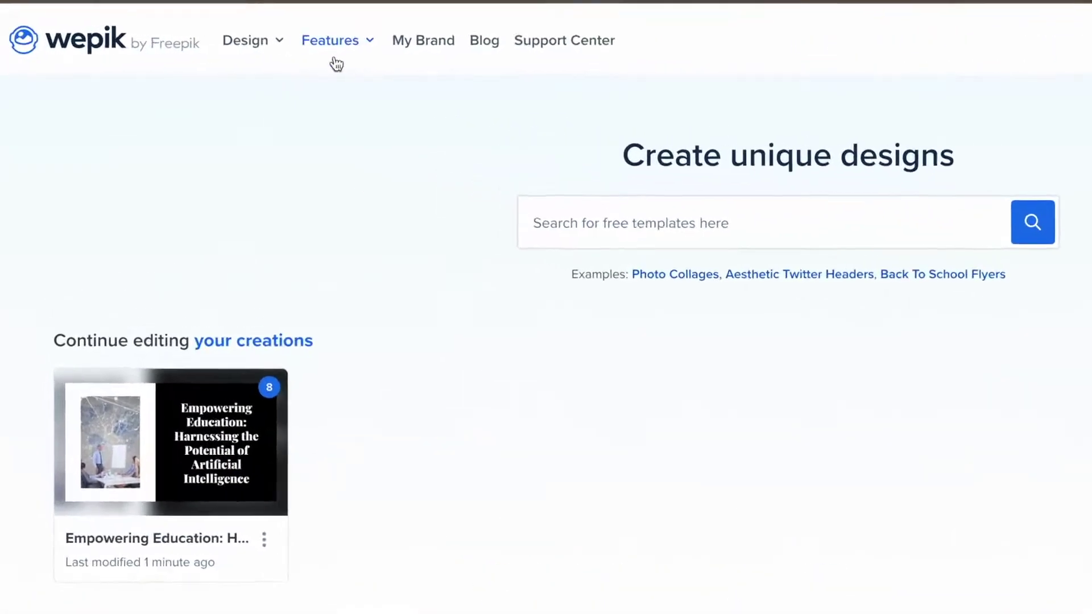
- Start another deck from Features > AI Presentation Maker > Get started
click(402, 41)
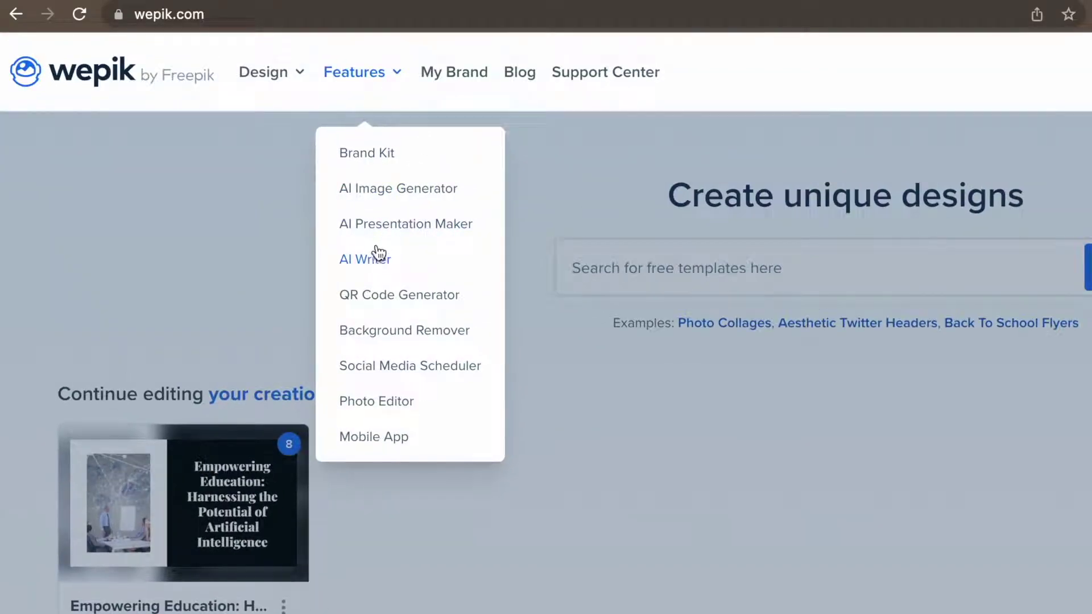
click(407, 230)
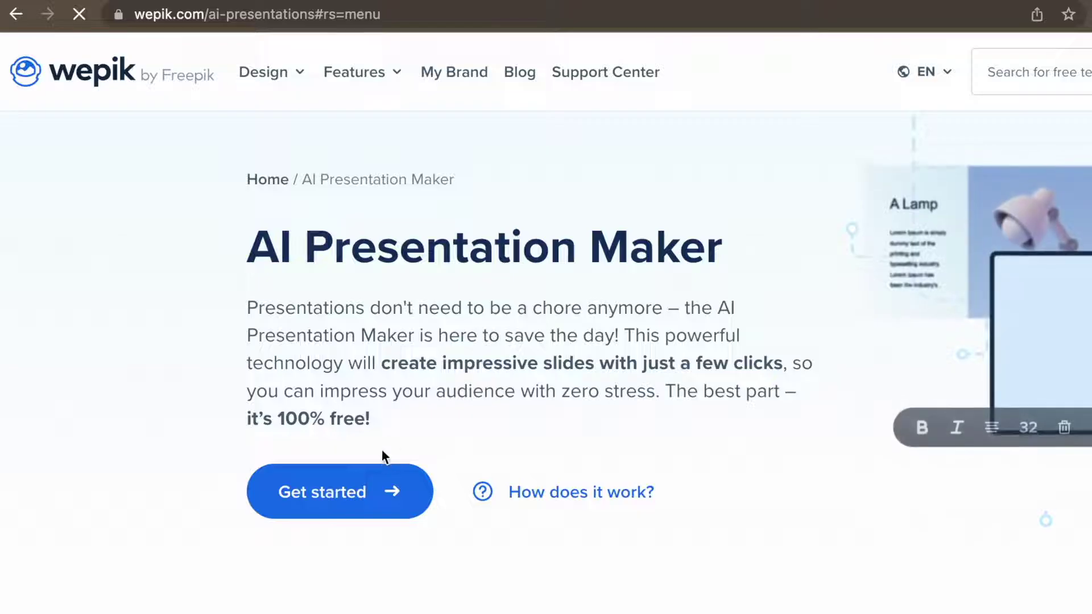
click(345, 482)
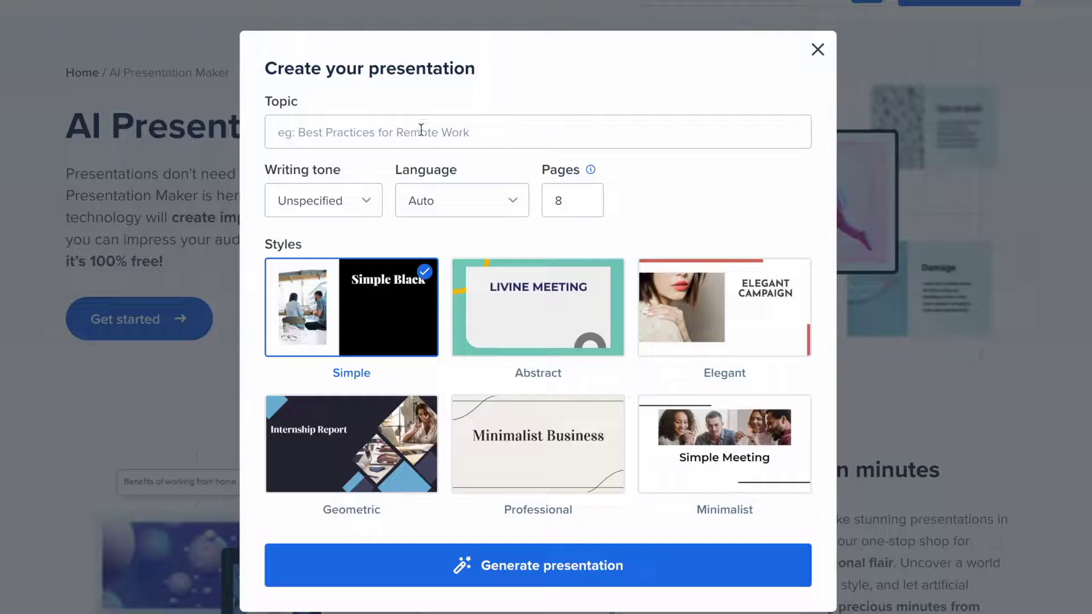
- Generate a 6-page deck on 'التلوث السمعي' in a Creative tone
click(421, 125)
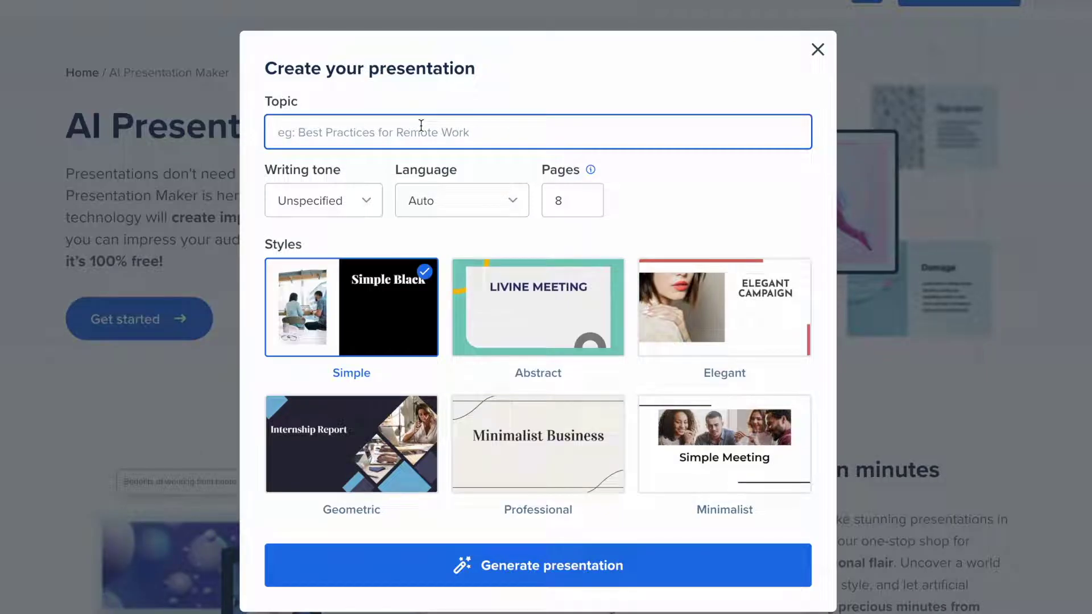
text(J)
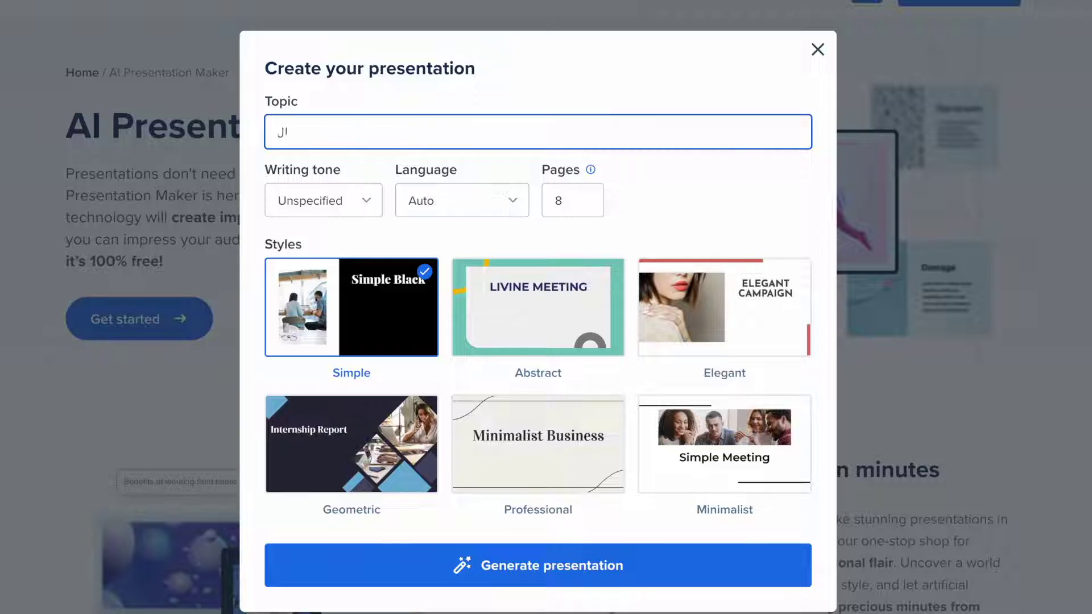
text(ث السمعي)
click(368, 203)
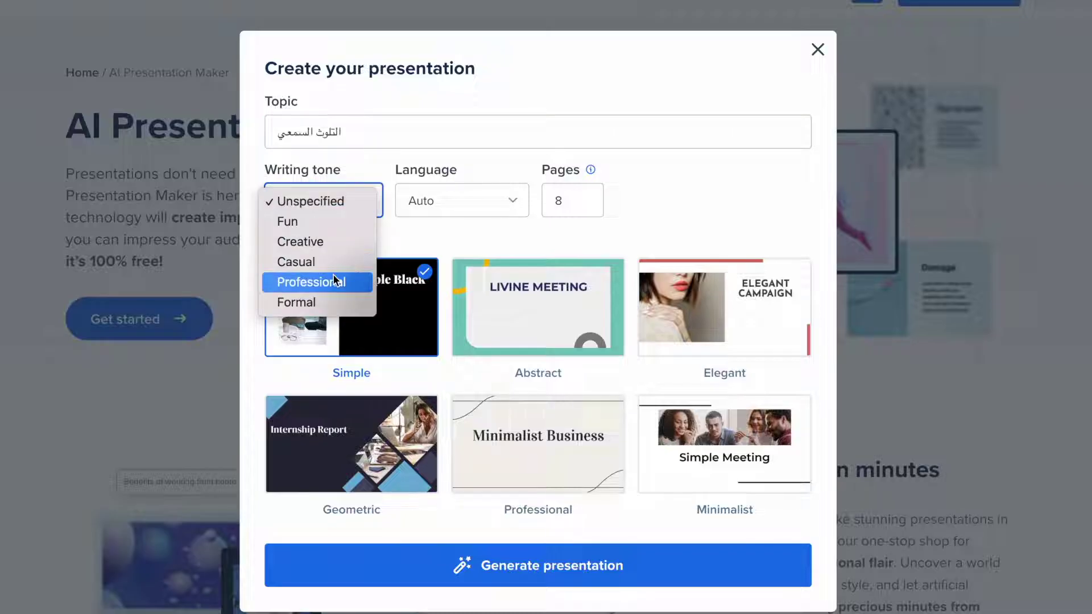
click(342, 227)
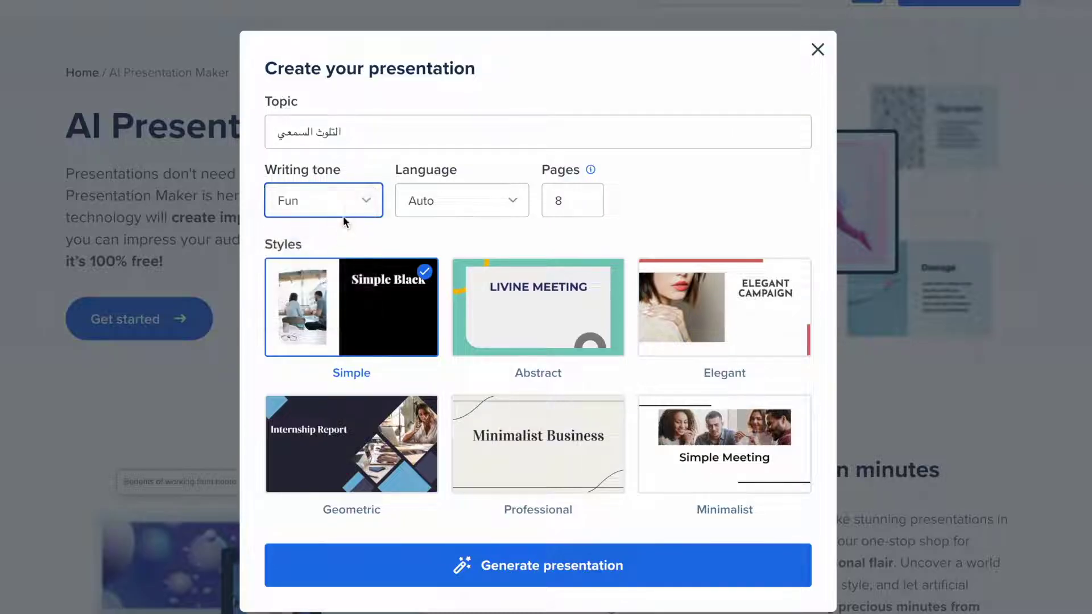
click(344, 212)
click(341, 221)
click(581, 203)
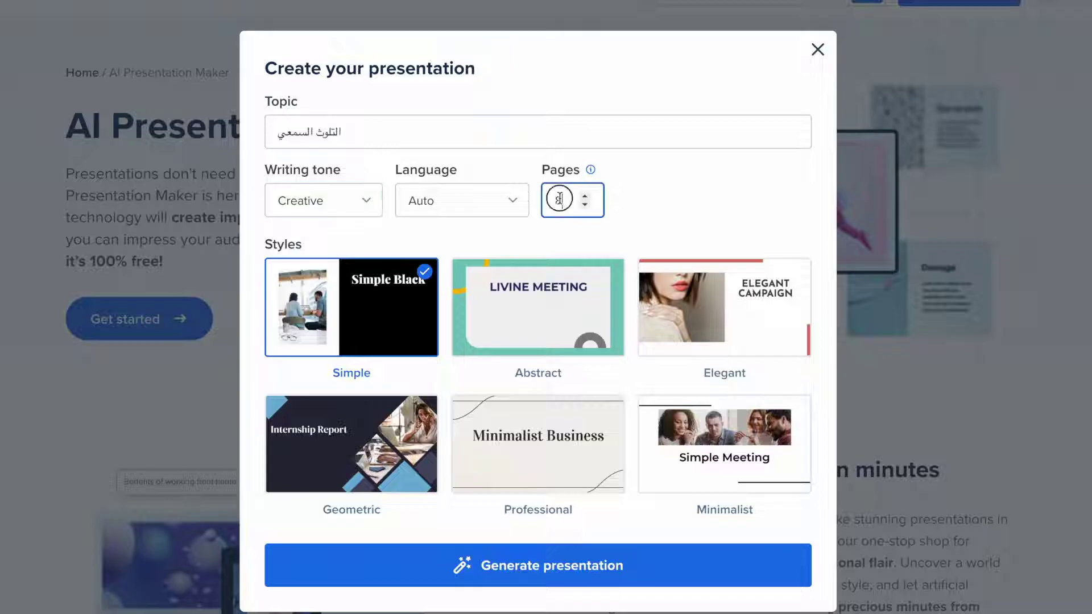
double_click(586, 206)
click(525, 566)
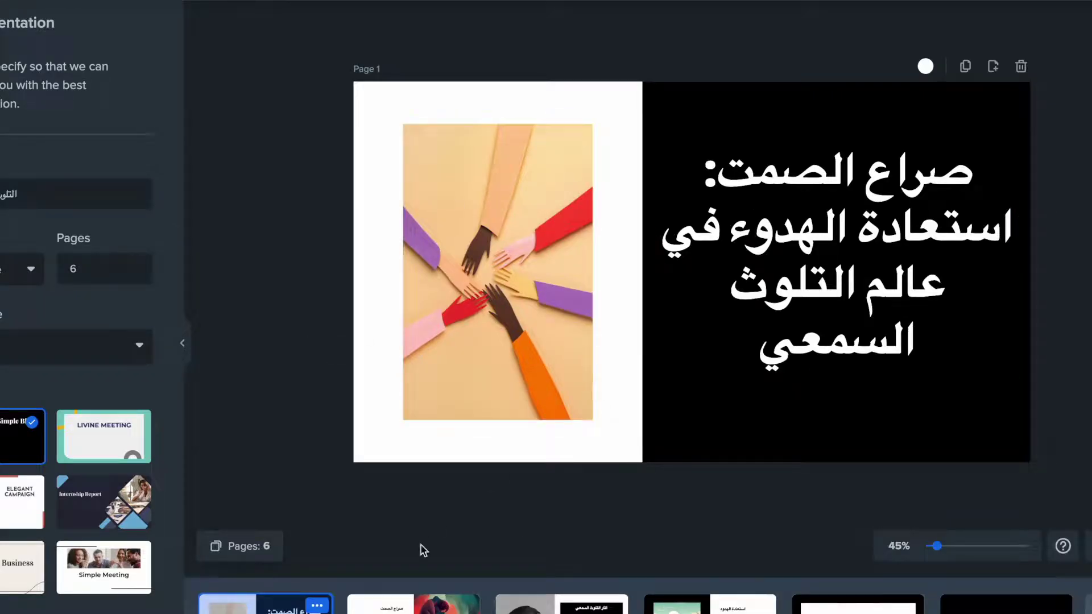
- Open page 2 and select its body text, leaving it unchanged
click(437, 605)
click(561, 290)
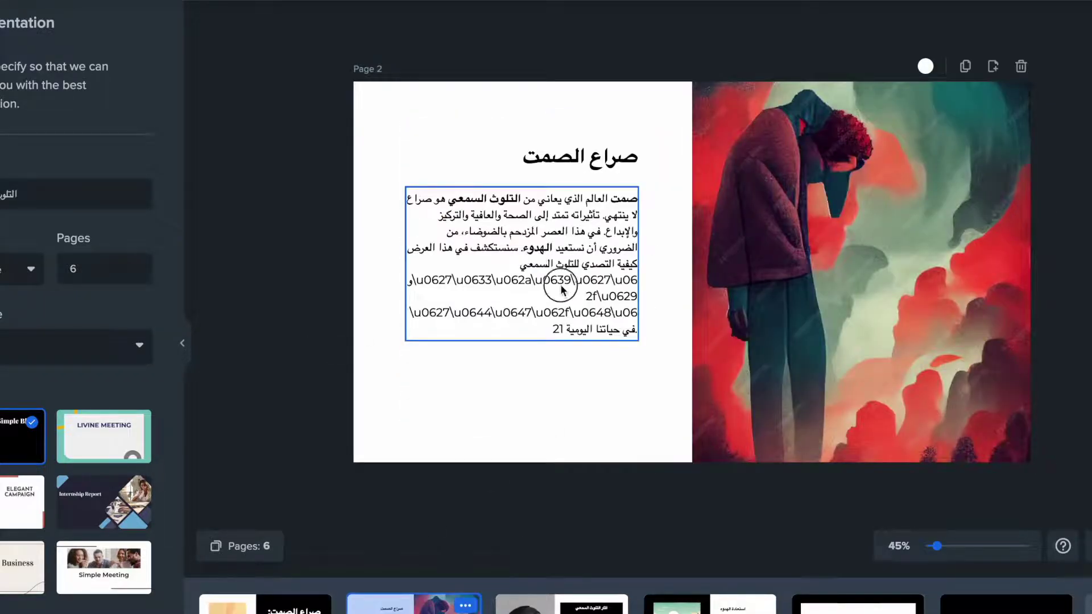
click(560, 297)
key(ctrl+a)
click(560, 291)
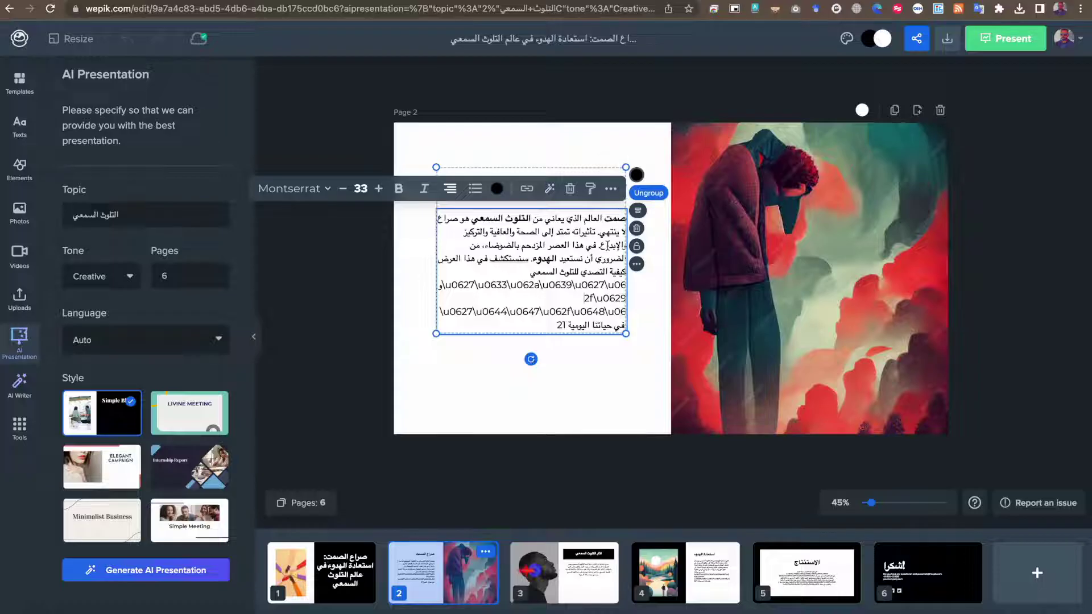
- Return to page 3 and preview it full screen
click(609, 572)
scroll(609, 571, down, 1)
click(609, 571)
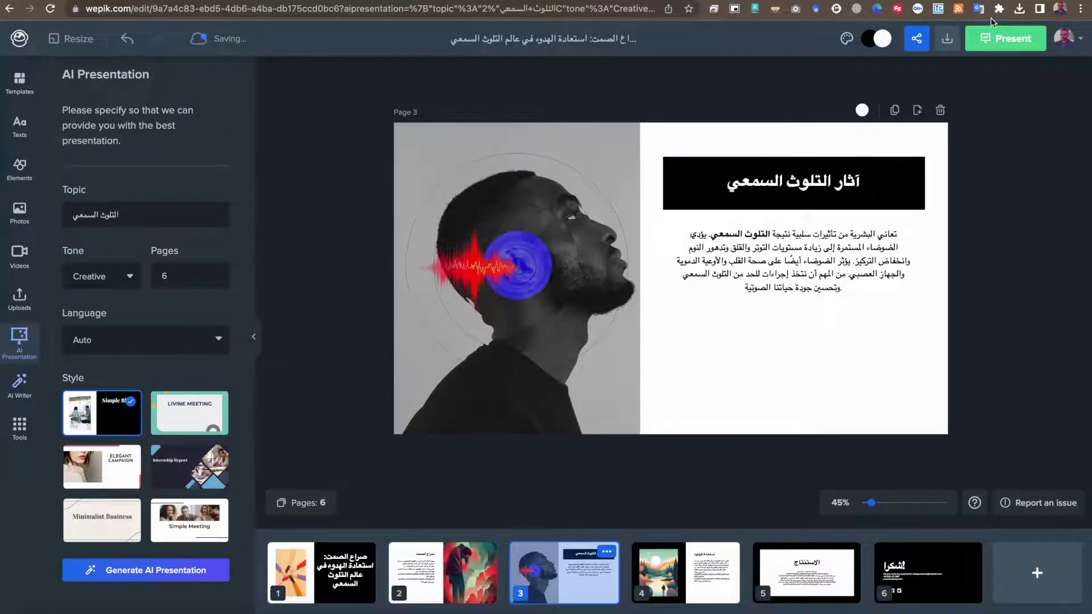
click(994, 50)
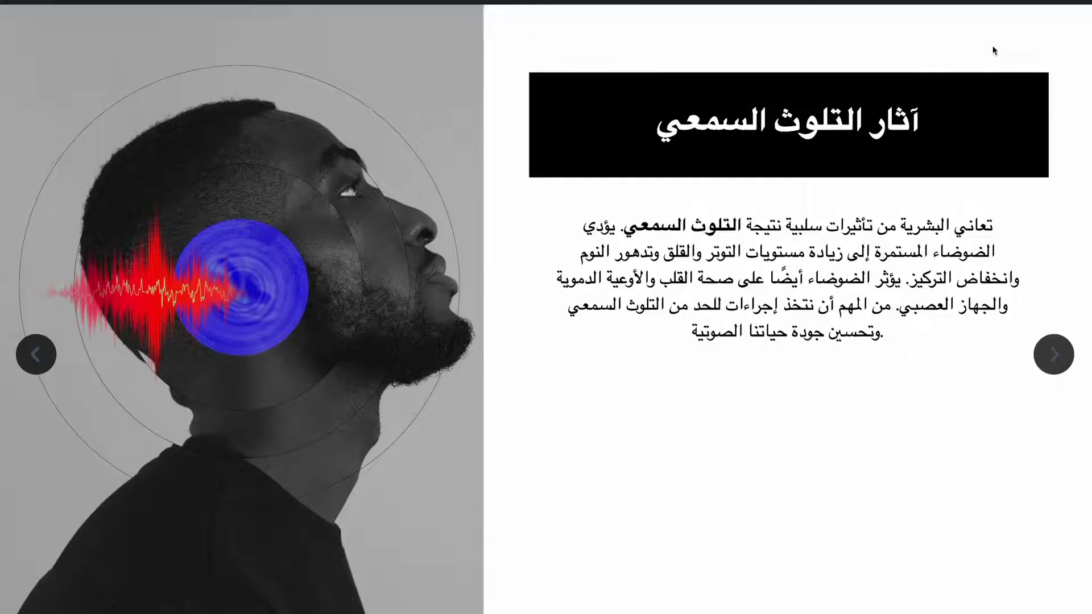
key(Escape)
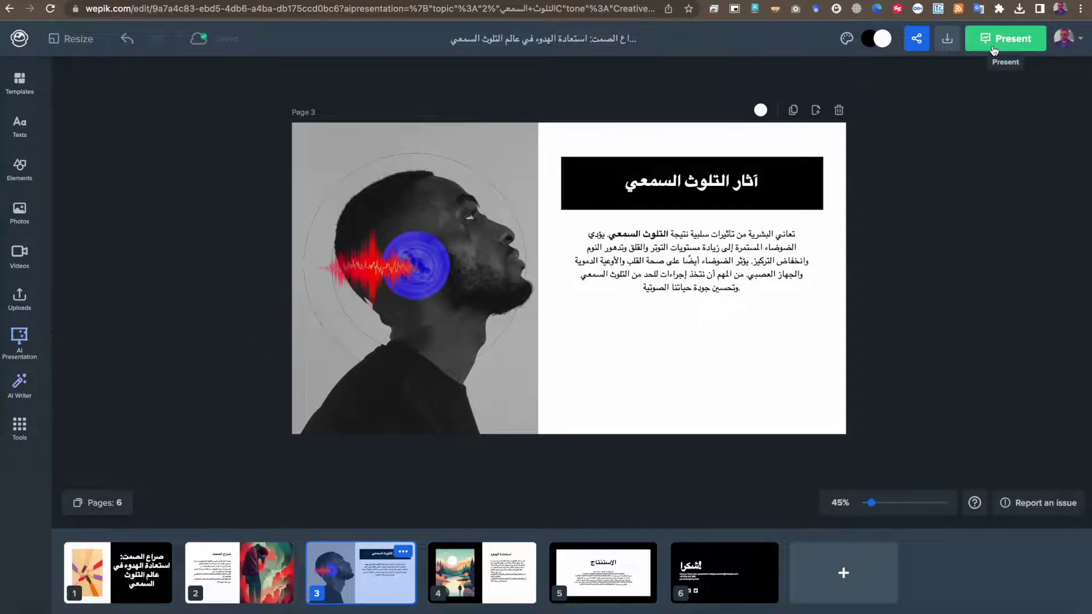
click(994, 50)
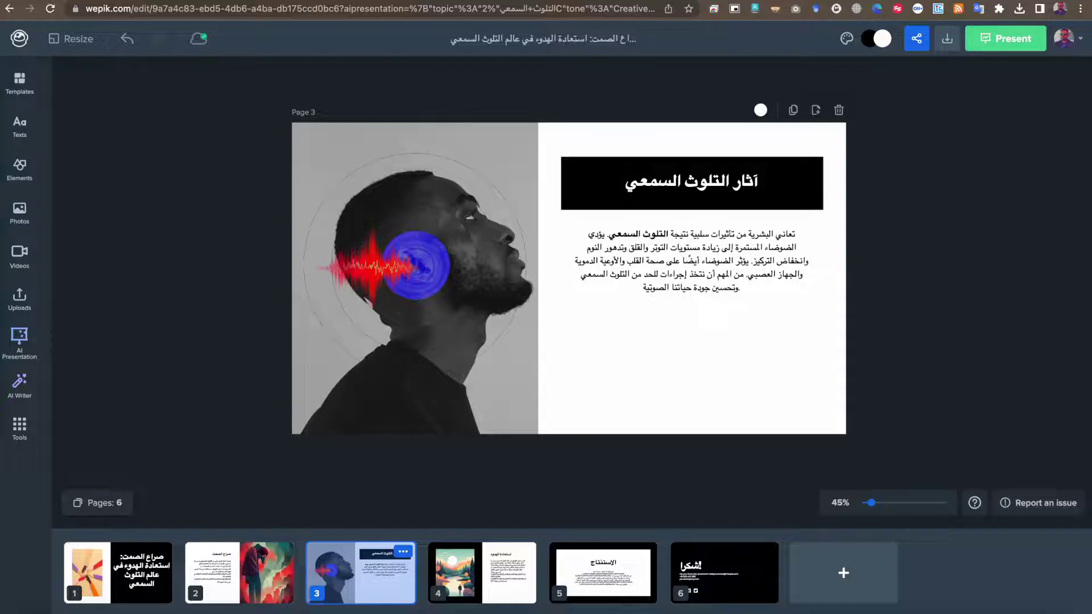